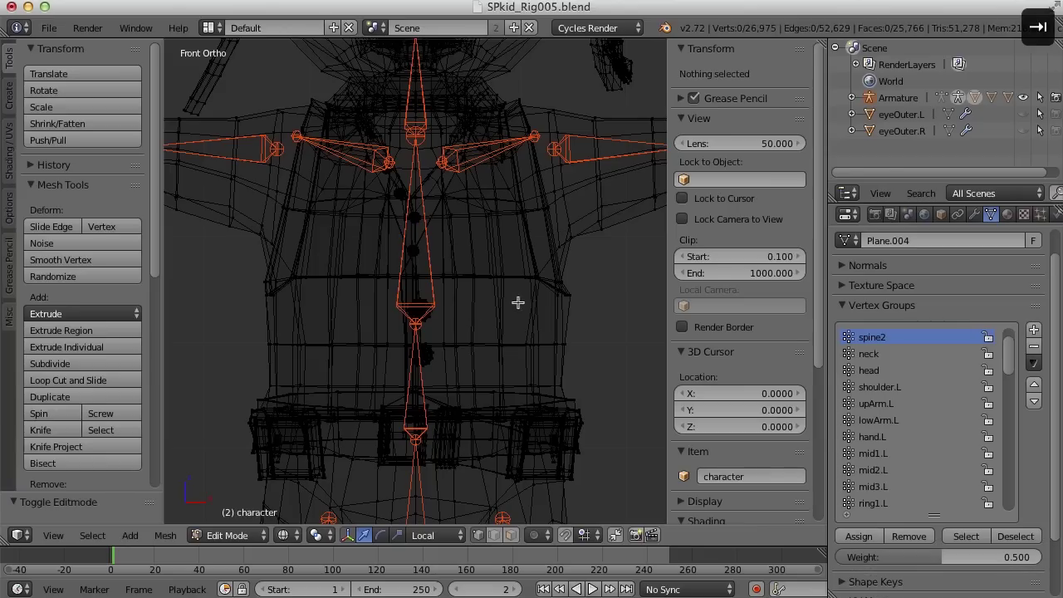
Hide the linked head and neck skin mesh to leave the jacket torso exposed.
shift+middle_drag(515, 305, 515, 313)
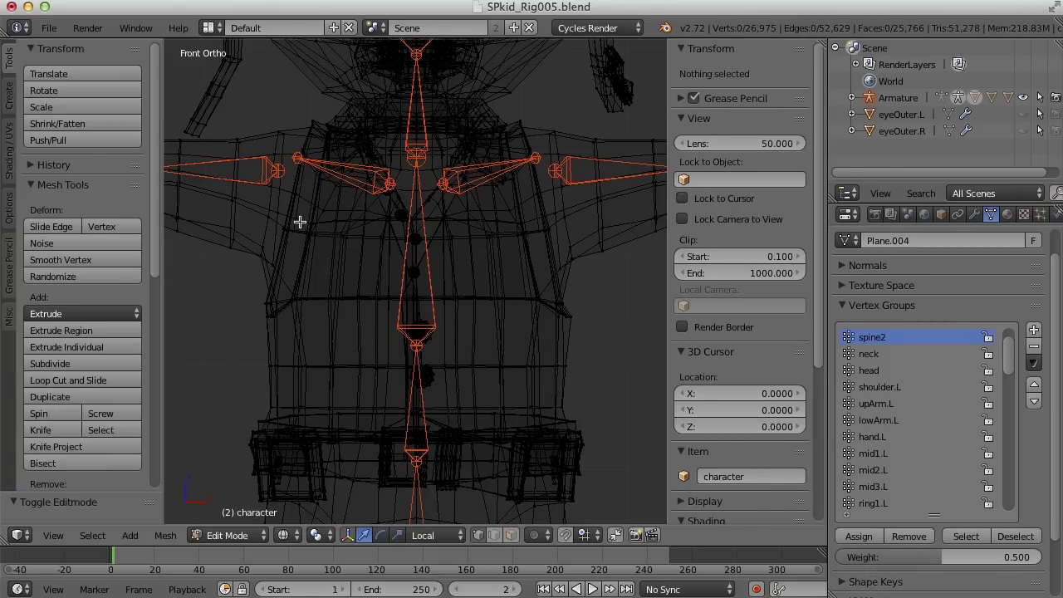
key(c)
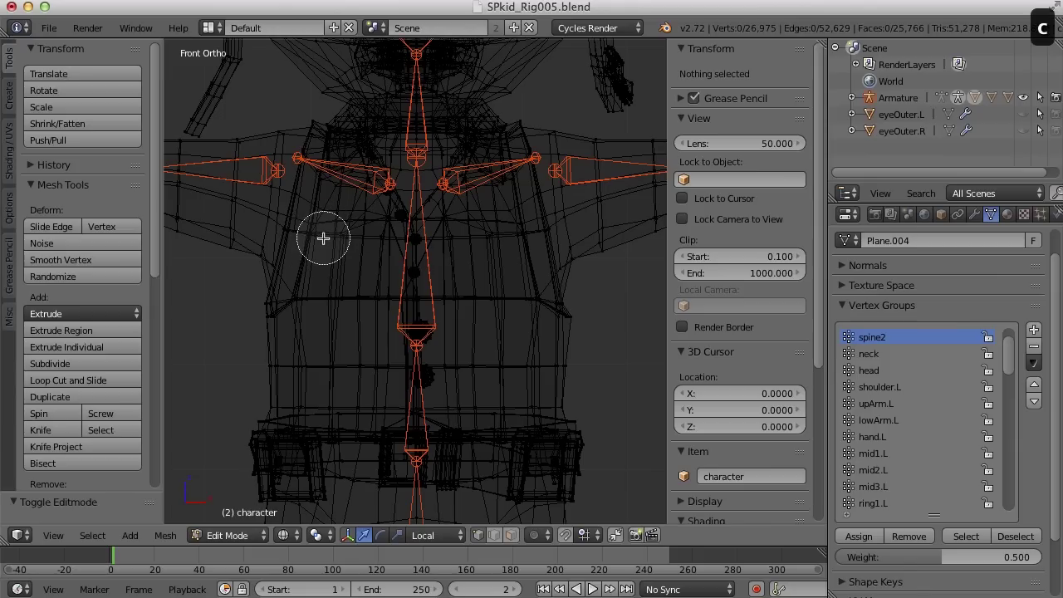
click(421, 223)
key(a)
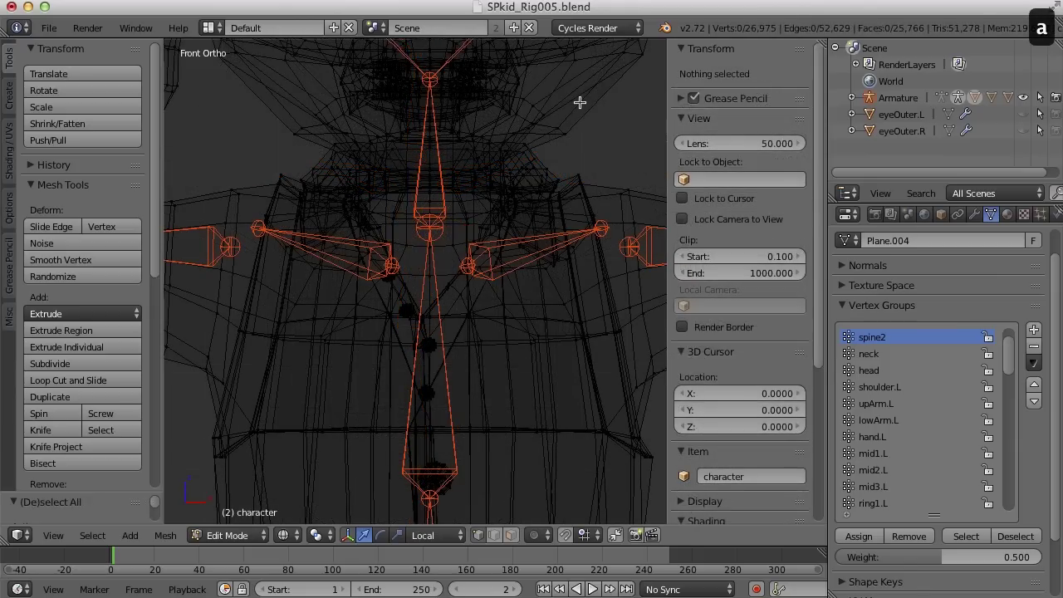
key(l)
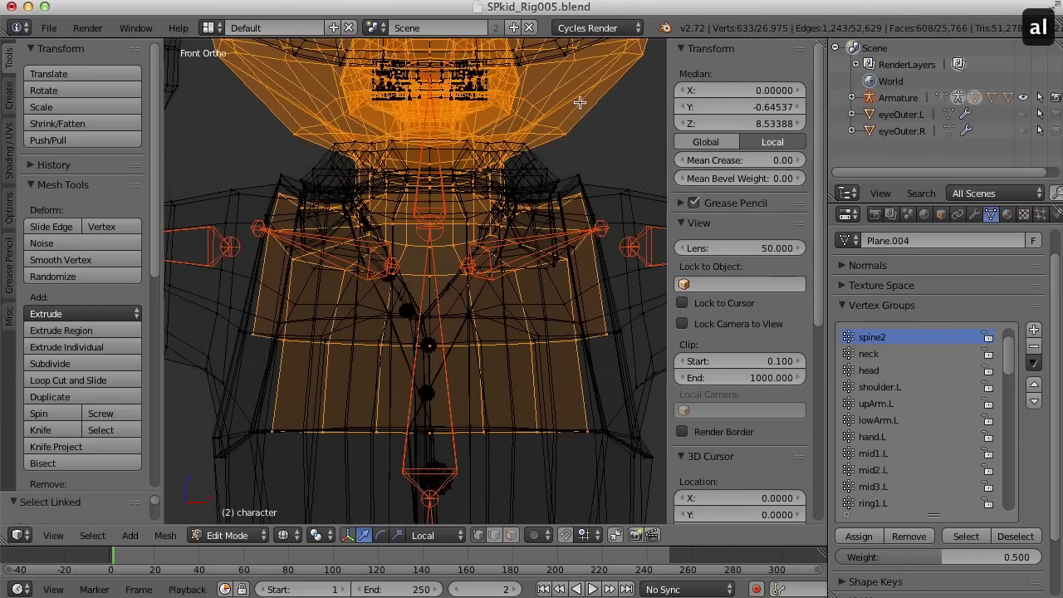
key(h)
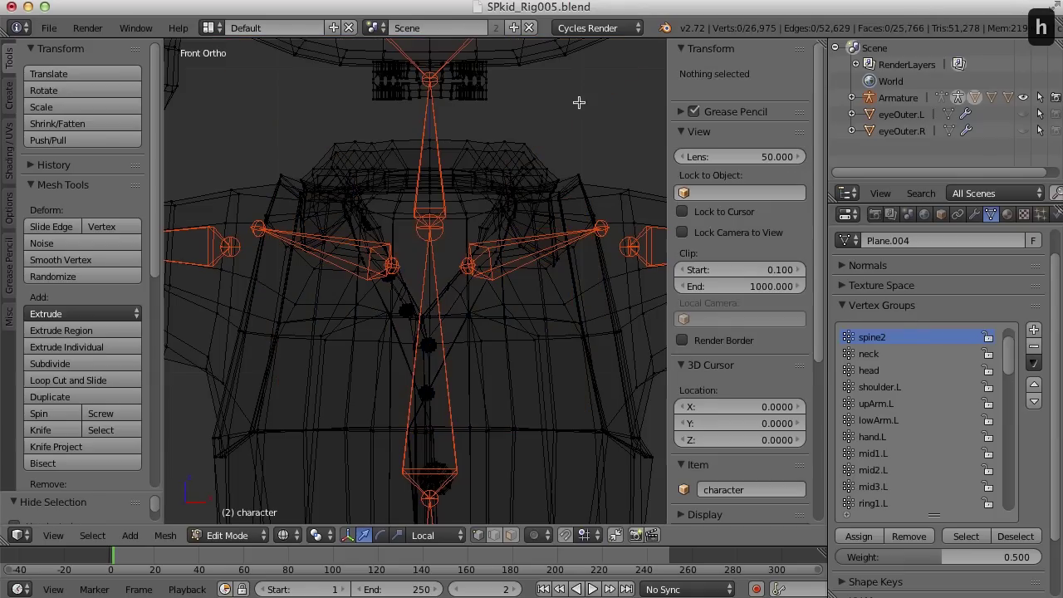
Circle-select the chest vertices around the upper spine bone, from the collar centre to the mid-torso edge loop.
key(c)
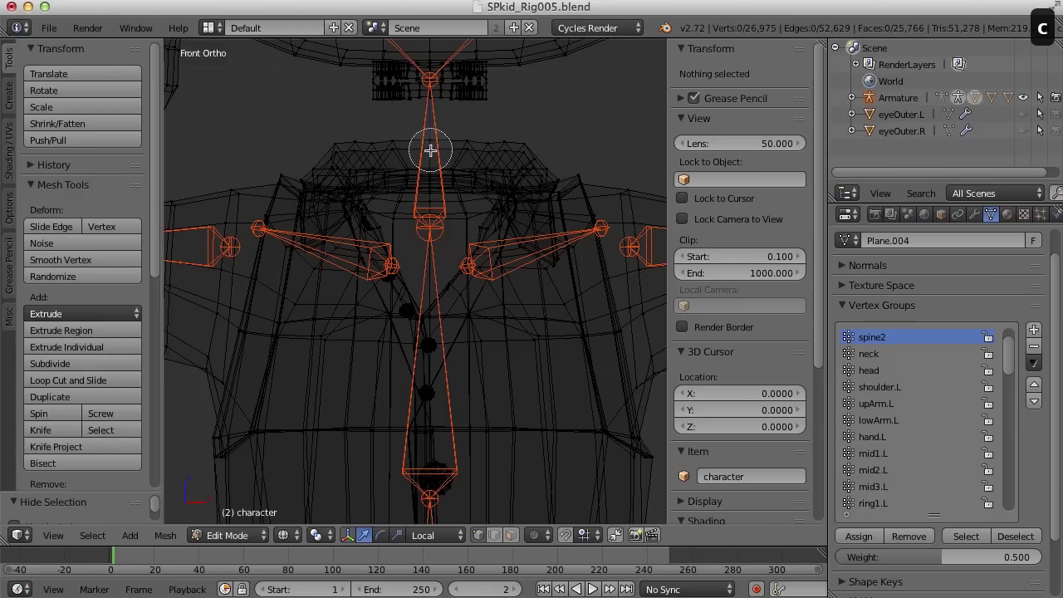
mouse_move(430, 150)
mouse_down()
mouse_move(424, 353)
mouse_move(257, 325)
mouse_move(457, 315)
mouse_move(593, 324)
mouse_up()
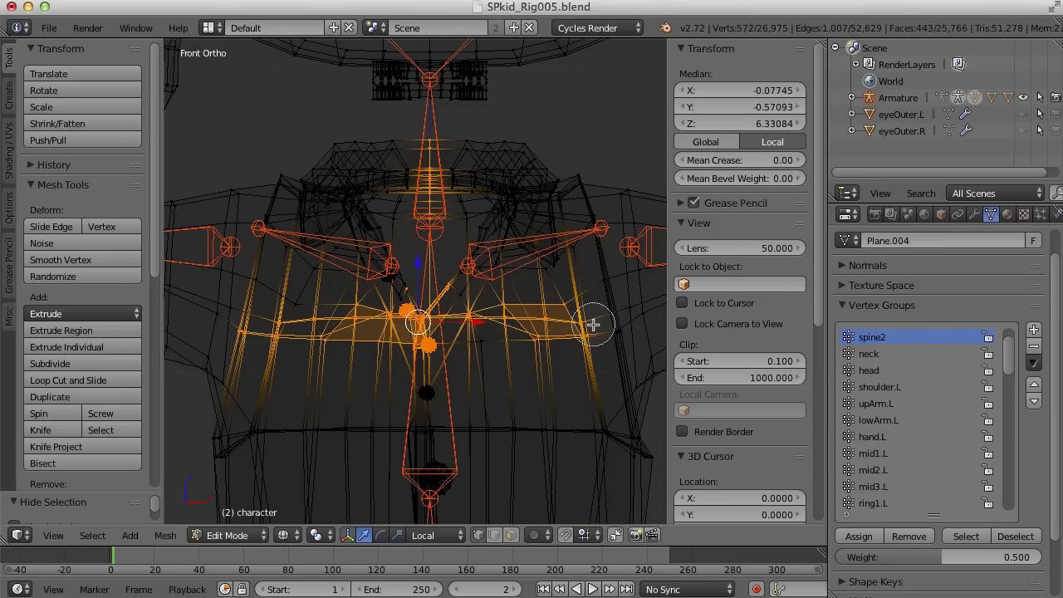
middle_click(459, 280)
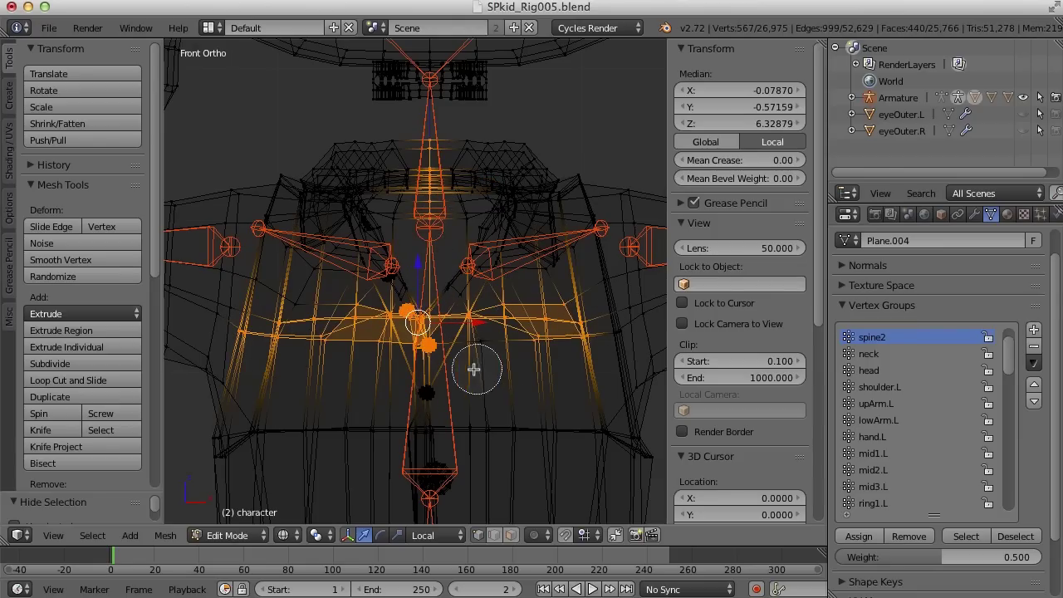
mouse_move(230, 441)
mouse_down()
mouse_move(562, 420)
mouse_move(630, 444)
mouse_up()
drag(501, 396, 395, 394)
right_click(469, 399)
scroll(469, 400, down, 1)
shift+middle_drag(474, 373, 438, 283)
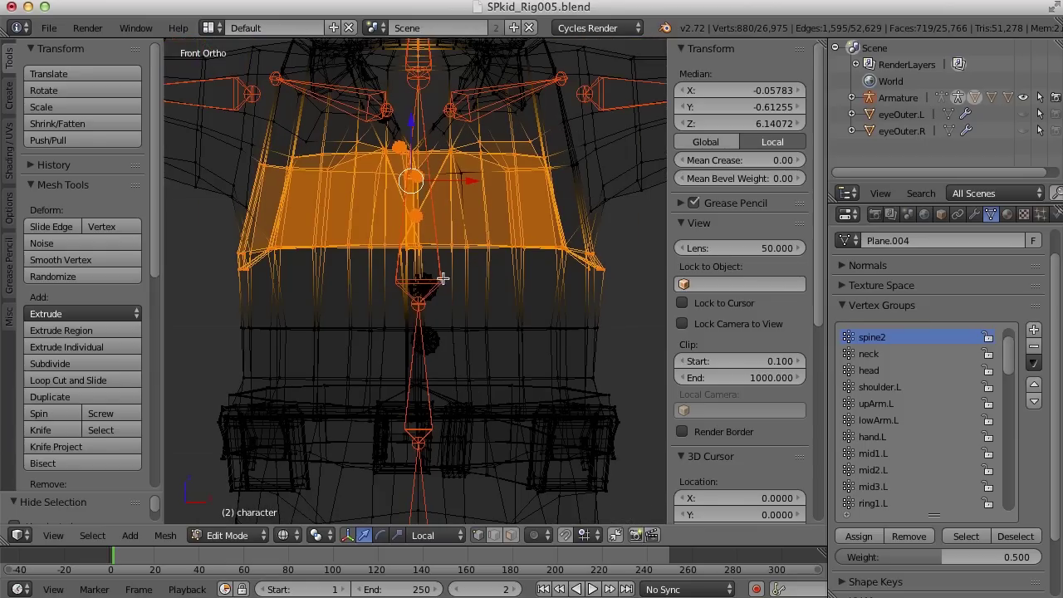
Add the jacket button at the upper spine bone's base to the selection and assign it all to spine2 with weight 1.000.
key(c)
drag(368, 277, 423, 281)
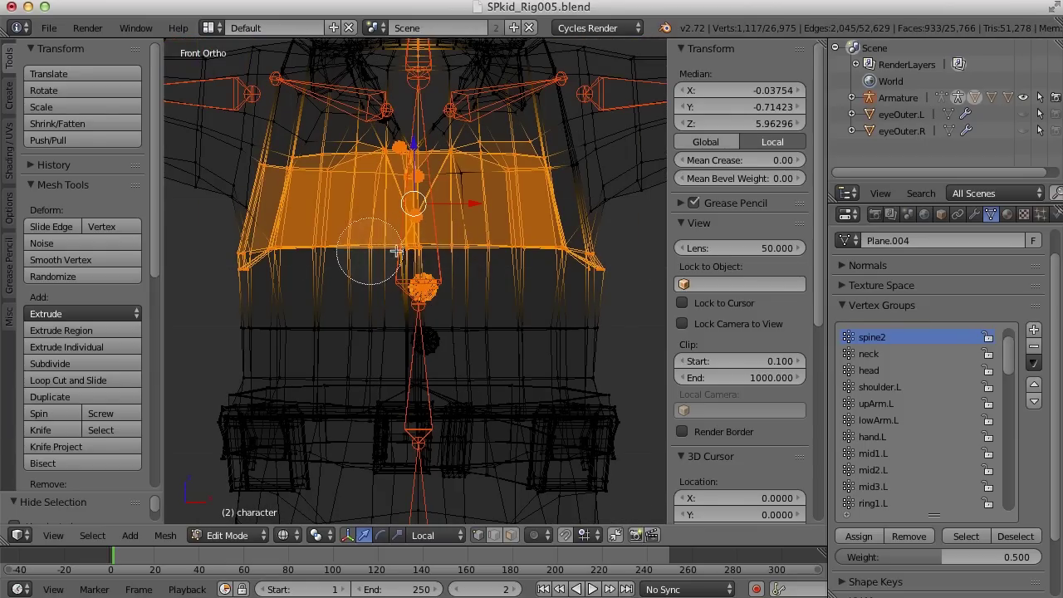
key(Escape)
scroll(481, 320, down, 3)
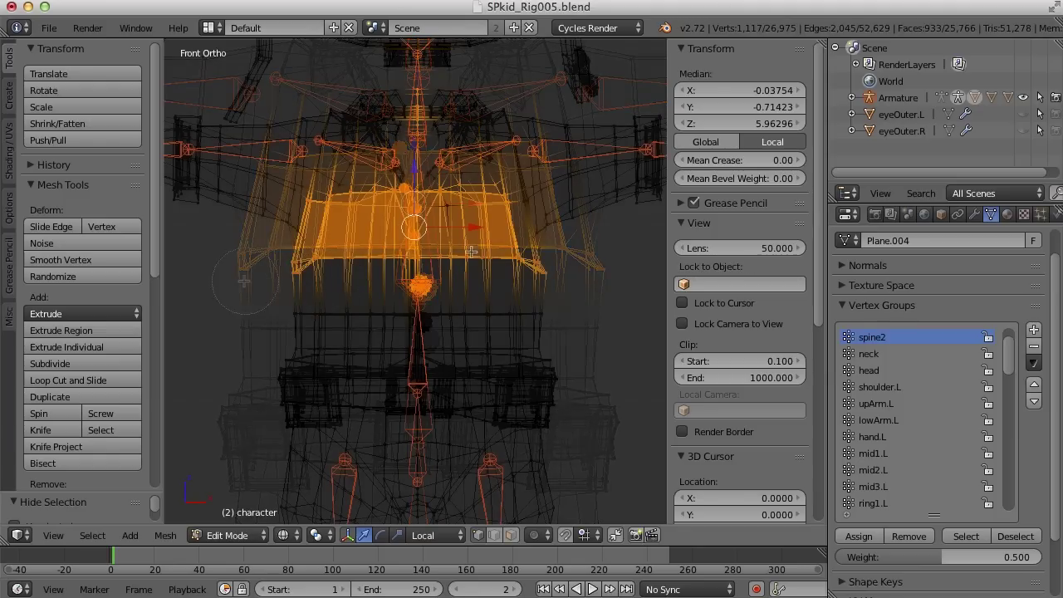
shift+scroll(482, 320, up, 2)
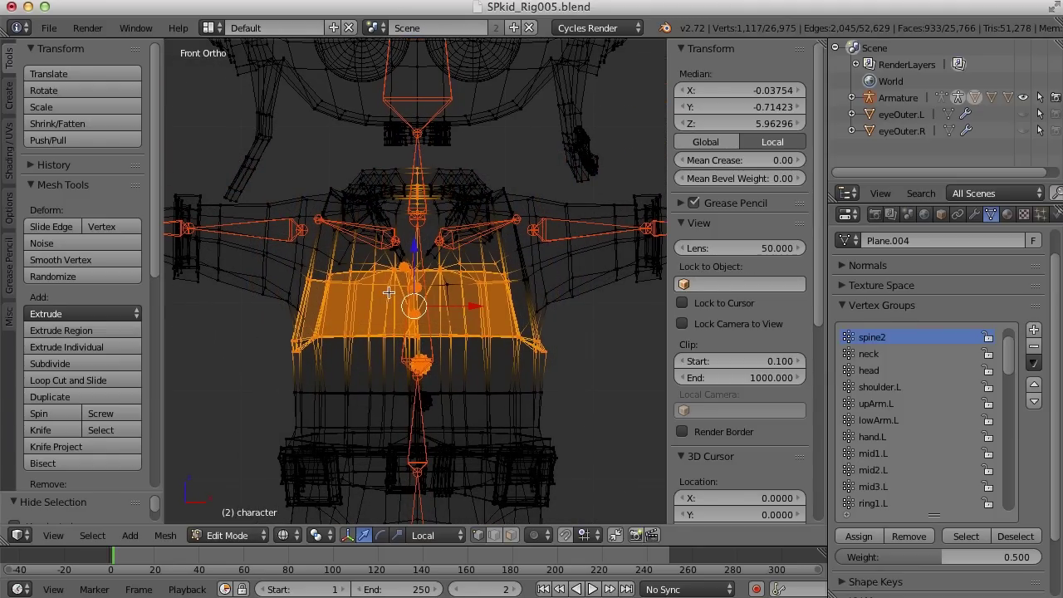
drag(939, 554, 1041, 555)
click(858, 537)
Return to Weight Paint mode and select the lower spine bone to make spine1 the active vertex group.
scroll(526, 404, down, 2)
shift+middle_drag(526, 404, 526, 322)
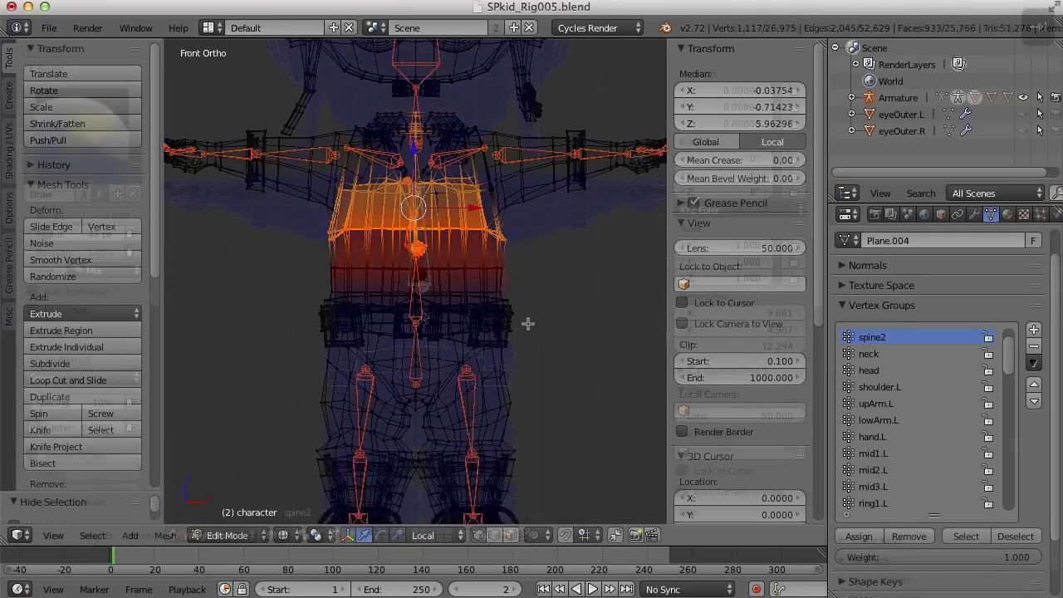
scroll(526, 323, up, 3)
right_click(422, 336)
scroll(475, 339, up, 3)
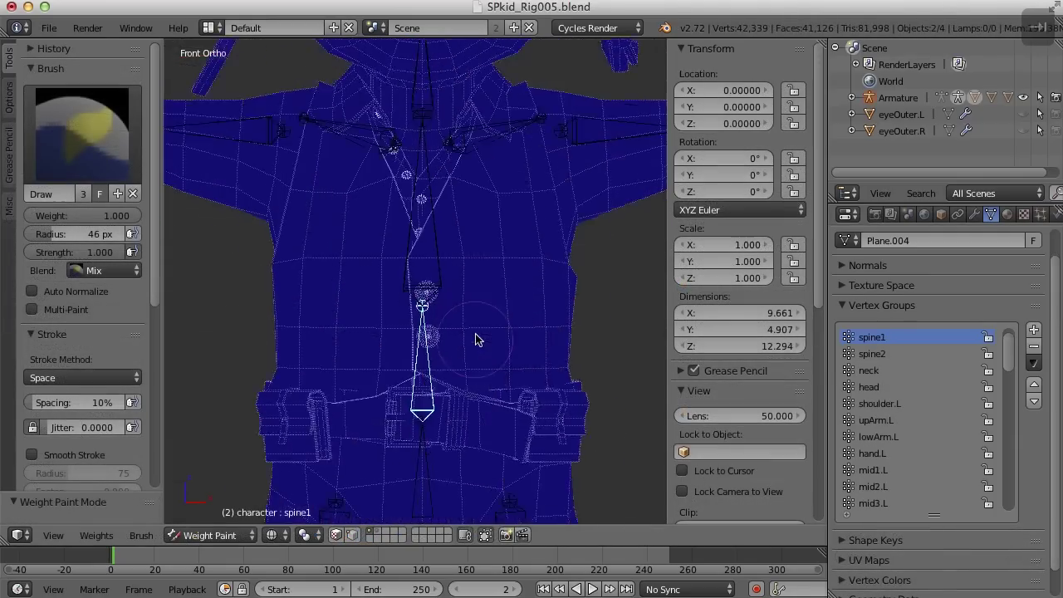
scroll(474, 339, up, 1)
shift+middle_drag(482, 274, 479, 134)
shift+middle_drag(503, 271, 502, 272)
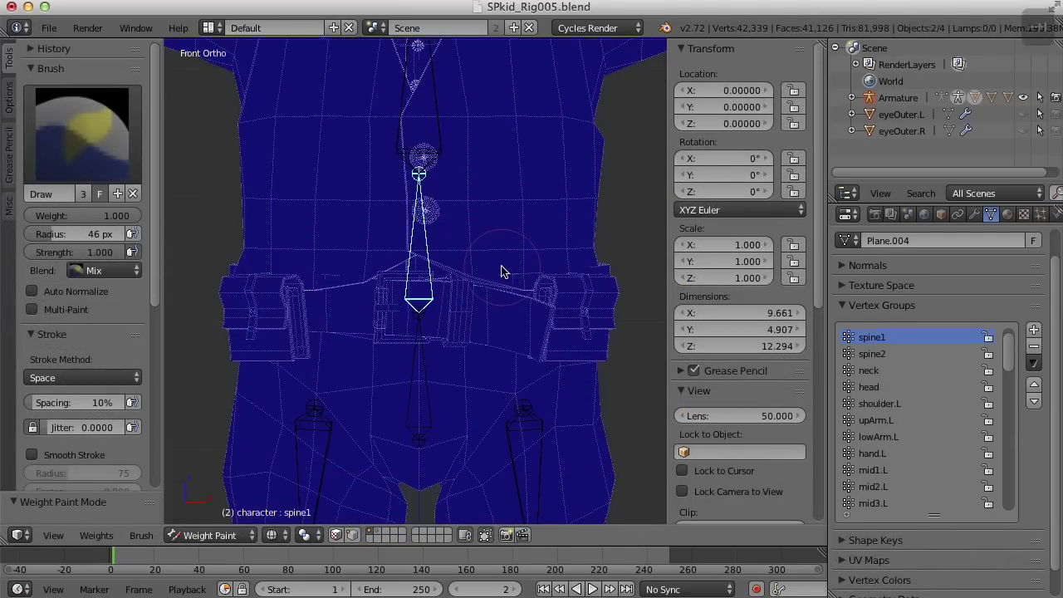
In Edit Mode with solid shading, select the linked belt, buckle and pouch parts and hide them.
key(Tab)
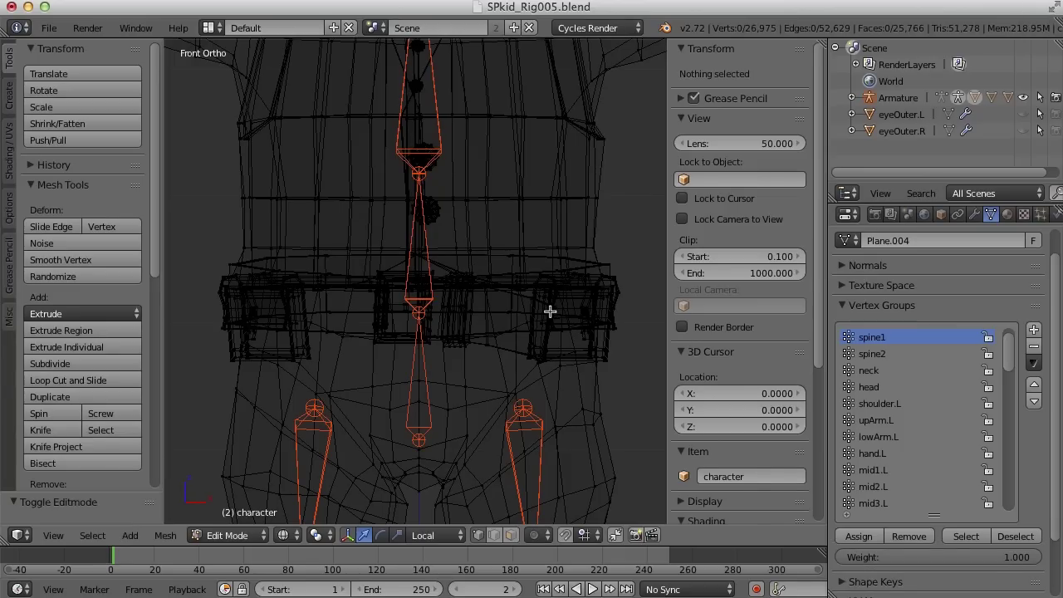
key(z)
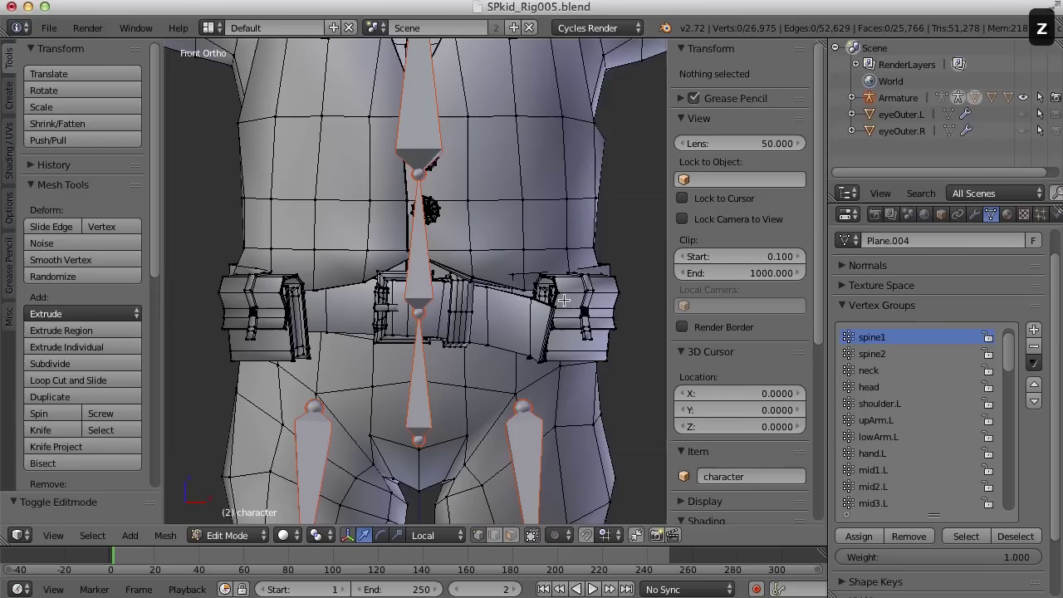
key(l)
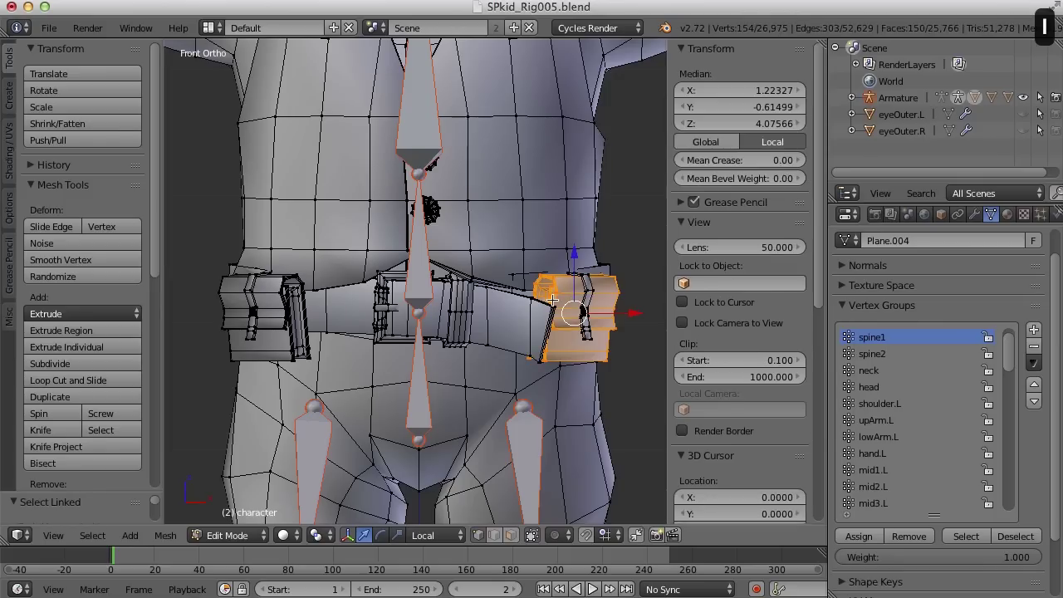
key(l)
key(l)
key(l)
key(l)
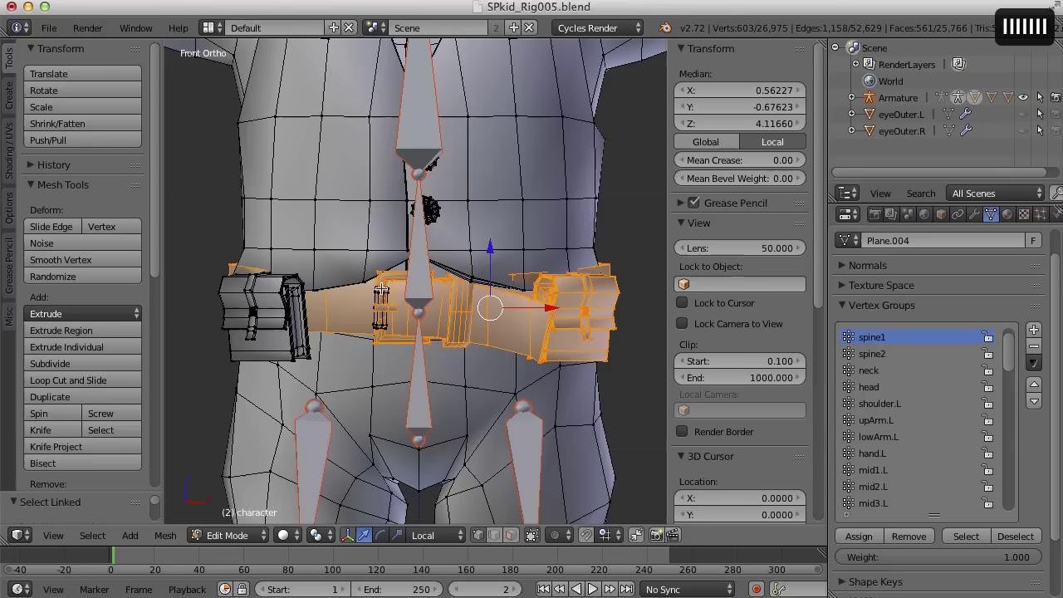
key(l)
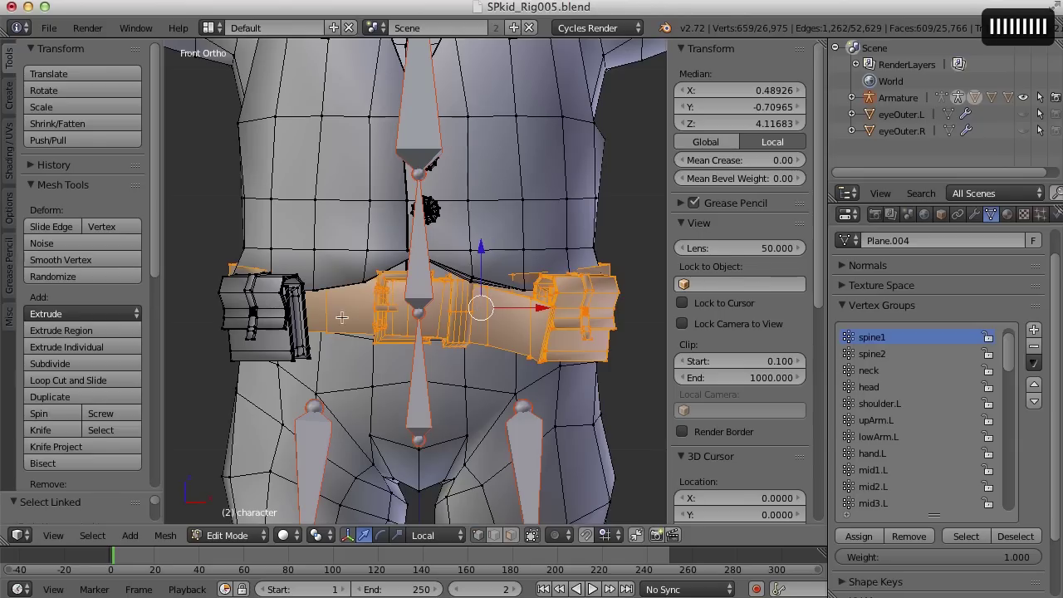
key(l)
key(l)
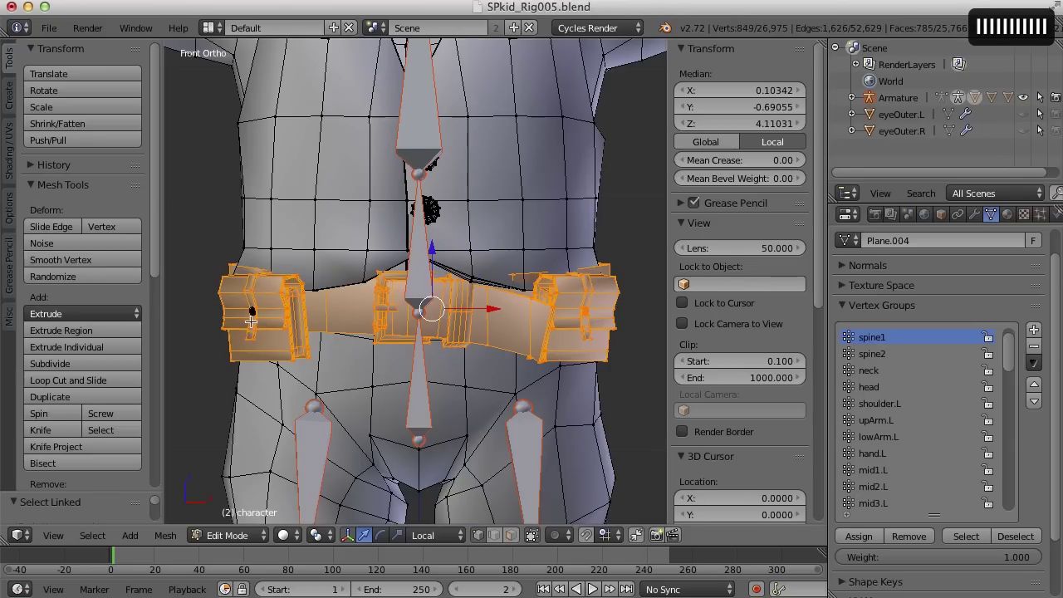
key(l)
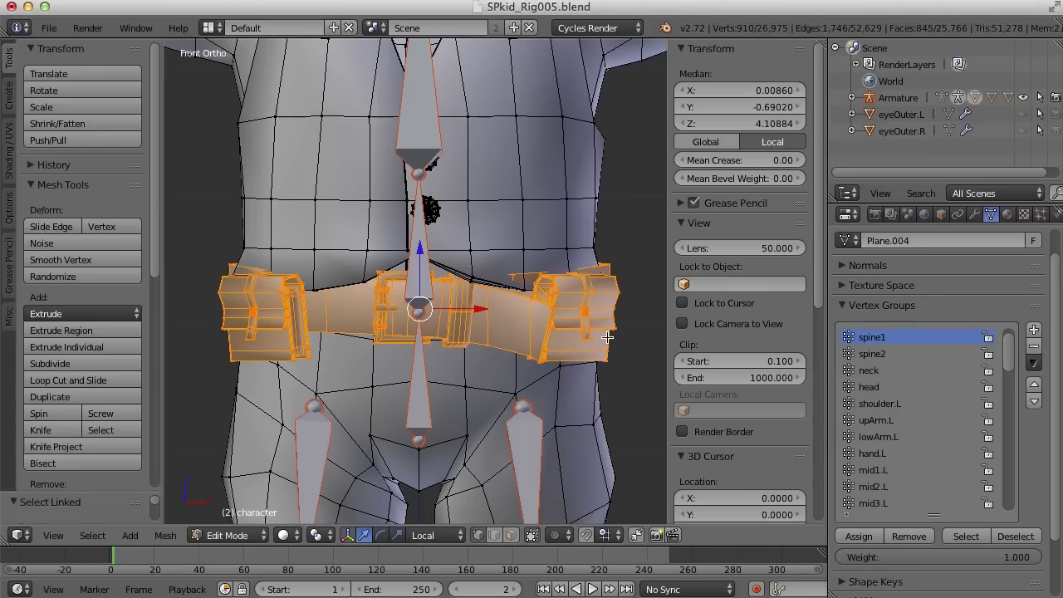
key(h)
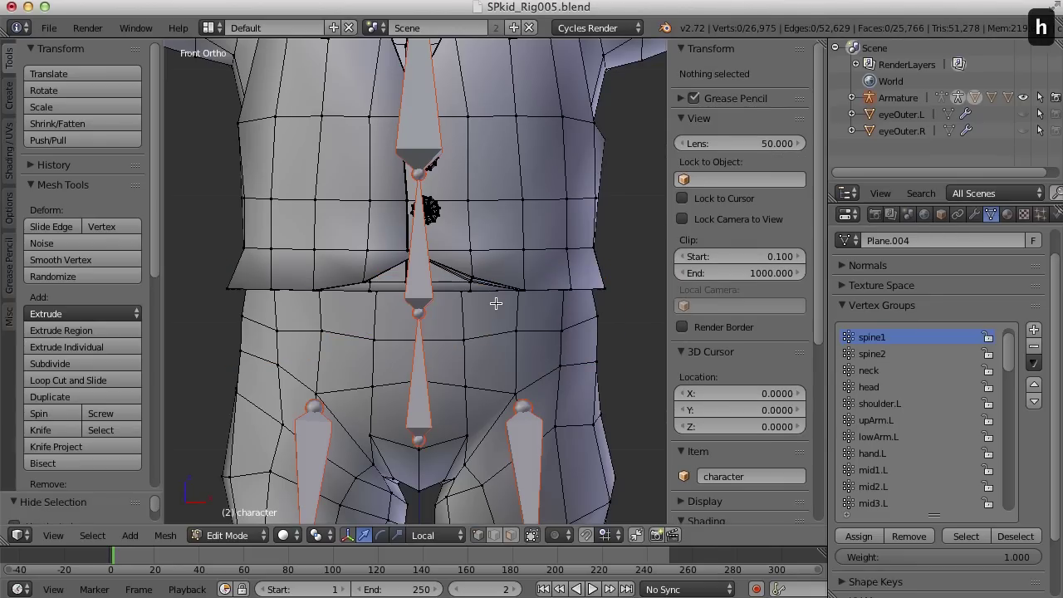
In wireframe, box-select the lower jacket band down to its hem and assign it to spine1 with weight 1.000.
key(Tab)
key(Tab)
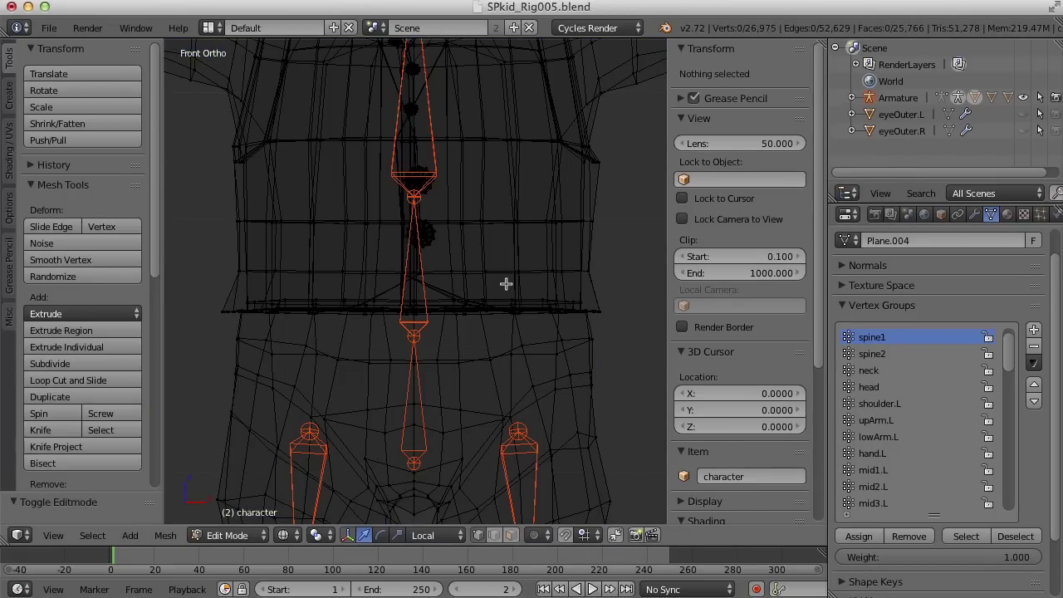
key(b)
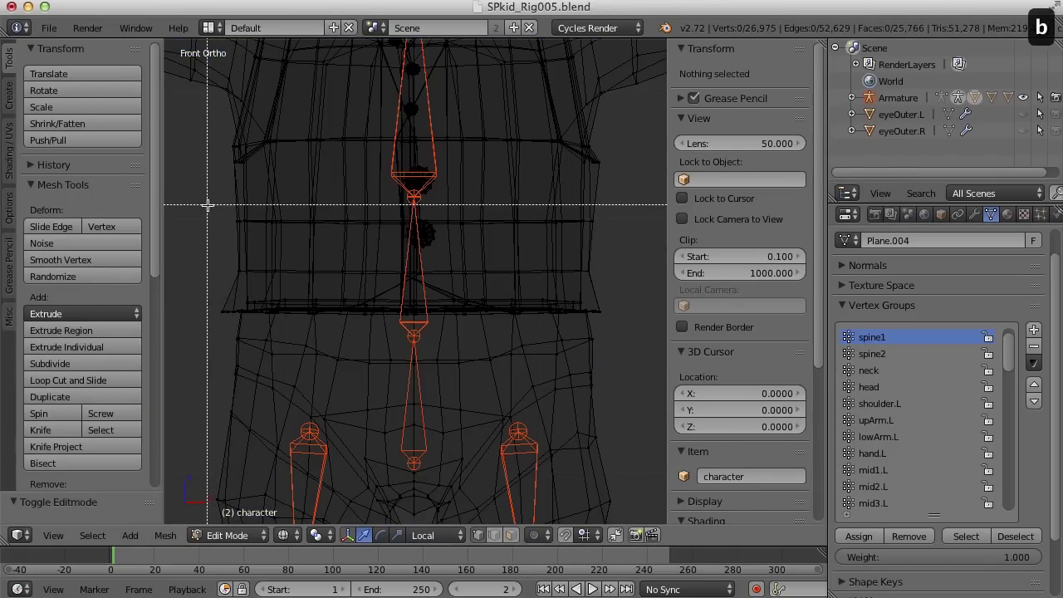
drag(208, 204, 664, 326)
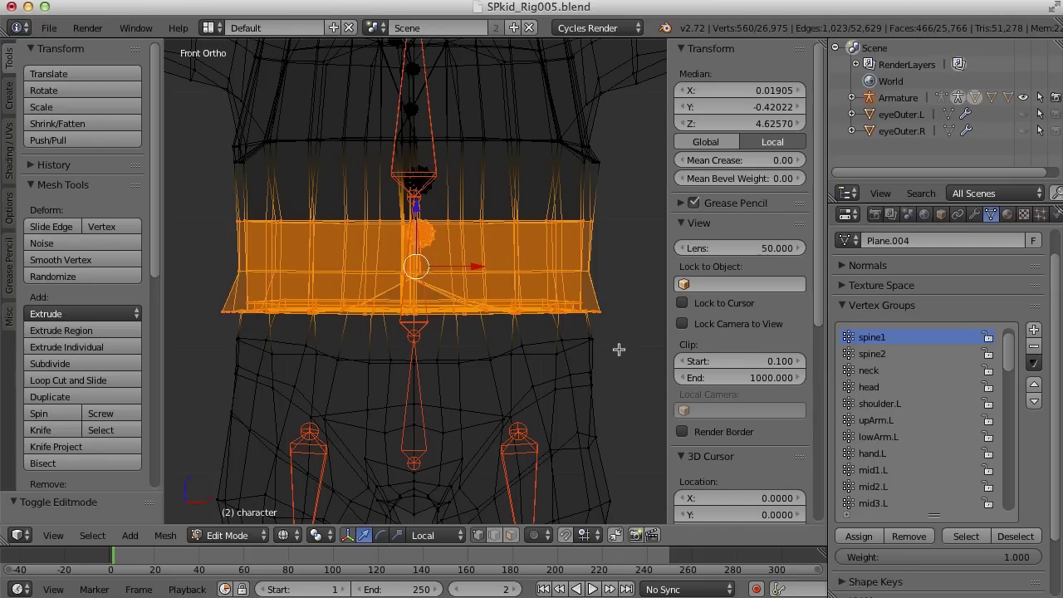
click(865, 541)
Select the hip bone in Weight Paint mode to activate the root vertex group, and return to Edit Mode.
scroll(548, 437, down, 3)
shift+middle_drag(560, 434, 557, 334)
key(Tab)
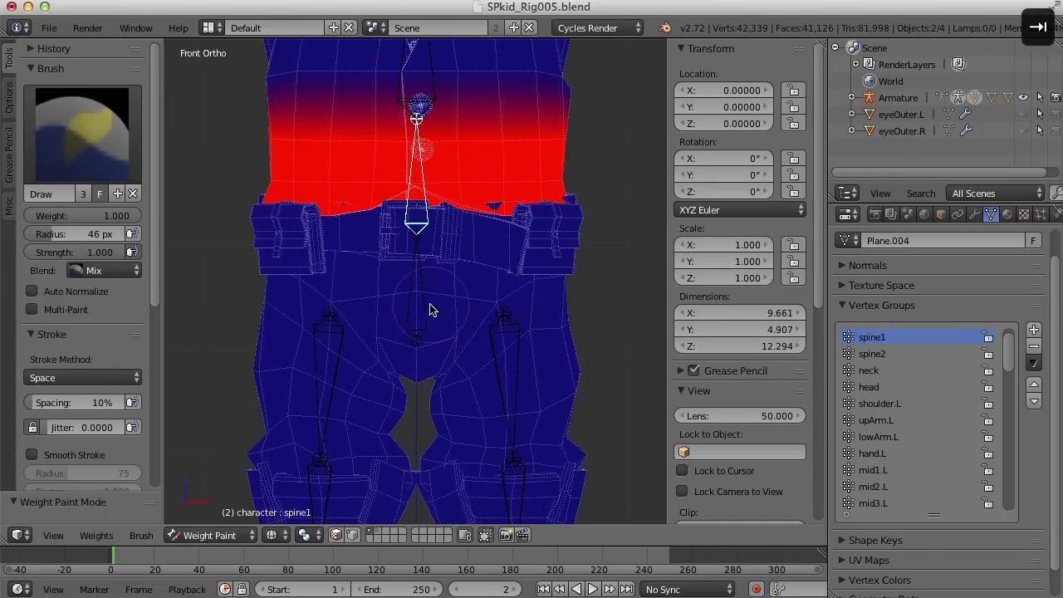
right_click(421, 304)
key(Tab)
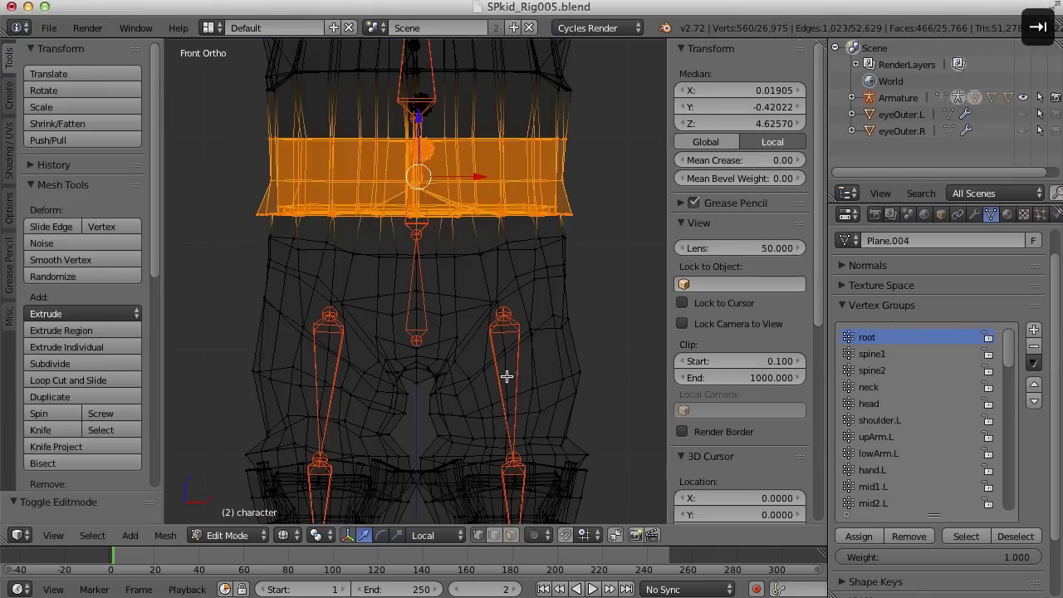
Clear the vertex selection and hide the linked outer jacket mesh above the hips.
scroll(506, 374, up, 3)
key(a)
scroll(504, 369, down, 3)
shift+middle_drag(504, 368, 527, 343)
key(c)
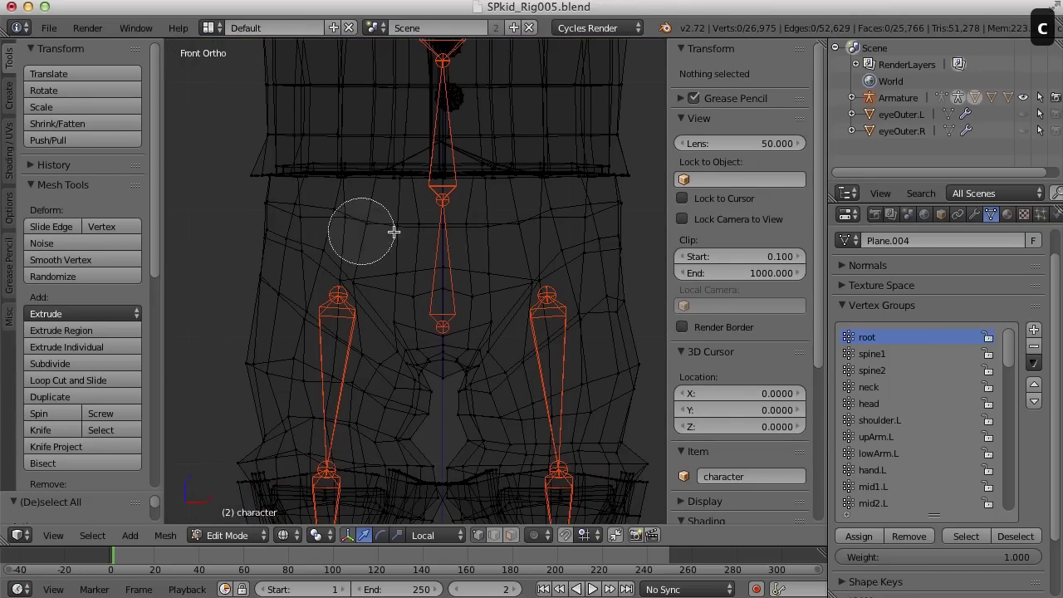
key(Escape)
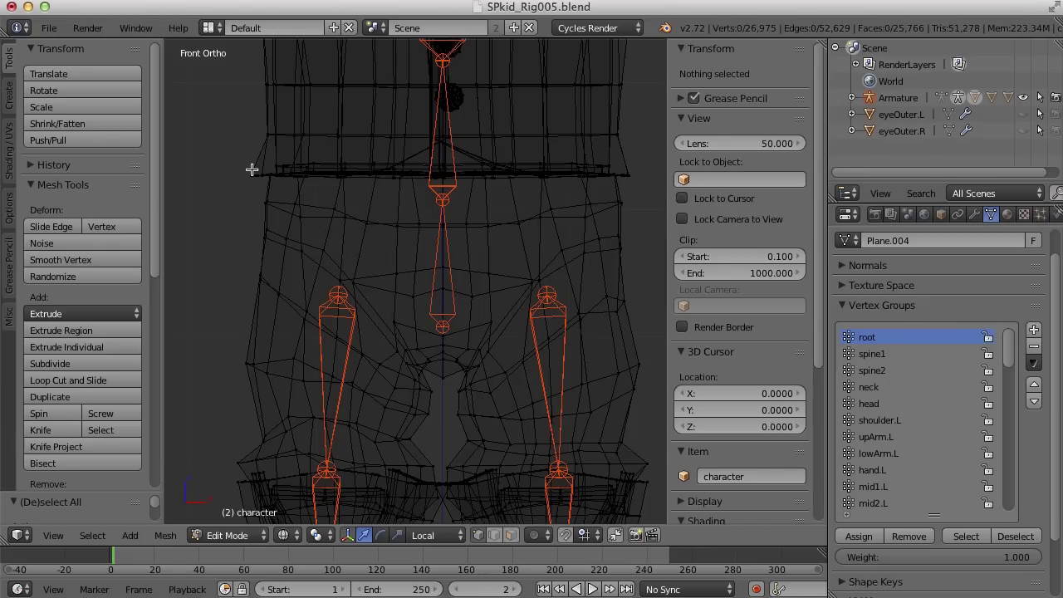
key(l)
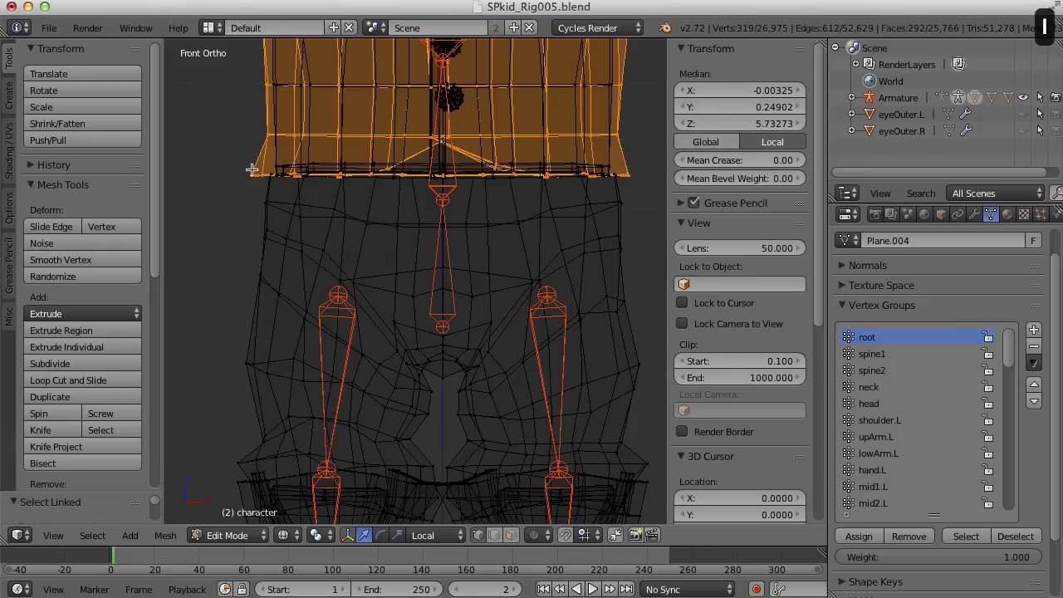
key(h)
Circle-select the waist, hip and crotch vertices and assign them to the root group with weight 1.000.
mouse_move(467, 245)
shift+middle_down()
mouse_move(453, 251)
mouse_move(456, 234)
shift+middle_up()
key(c)
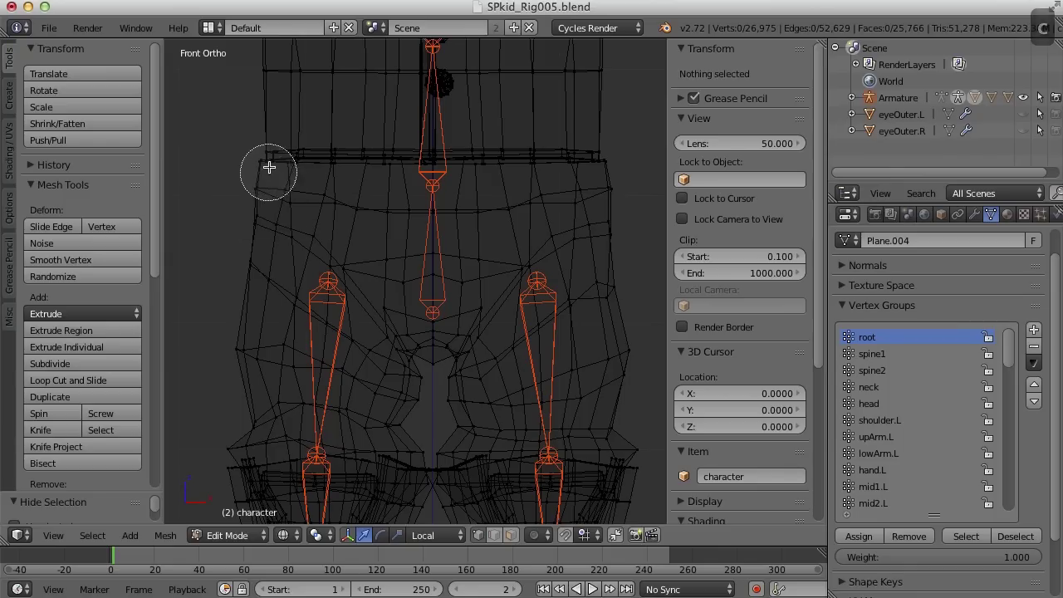
mouse_move(257, 163)
mouse_down()
mouse_move(593, 161)
mouse_move(421, 196)
mouse_move(260, 190)
mouse_move(316, 213)
mouse_move(536, 218)
mouse_move(613, 204)
mouse_up()
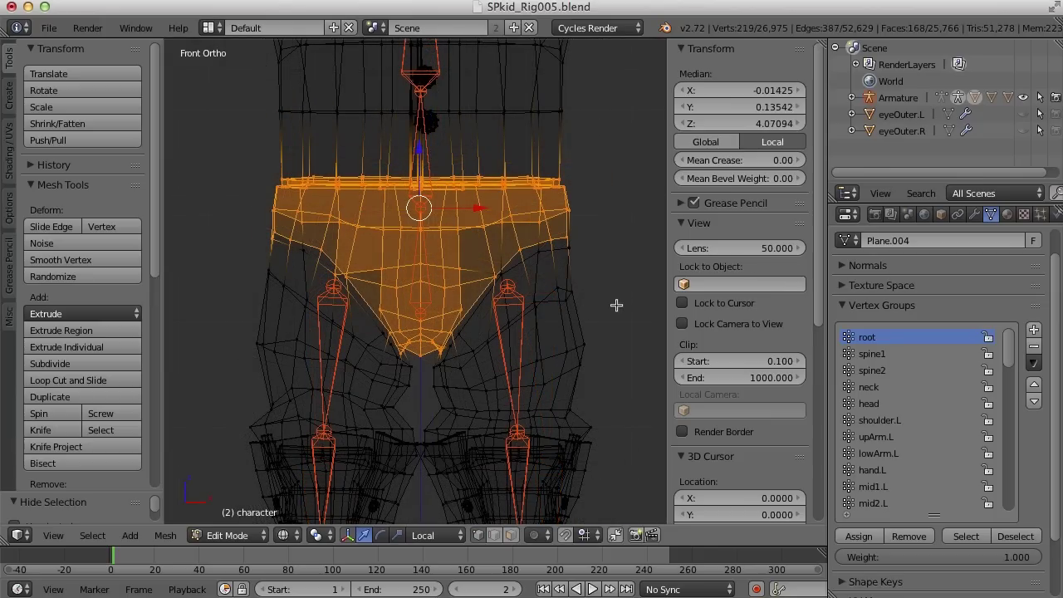
click(860, 538)
Reveal all hidden mesh parts, clear the selection, and return to Weight Paint mode.
key(alt+h)
key(a)
key(Tab)
scroll(438, 197, down, 3)
scroll(430, 199, up, 2)
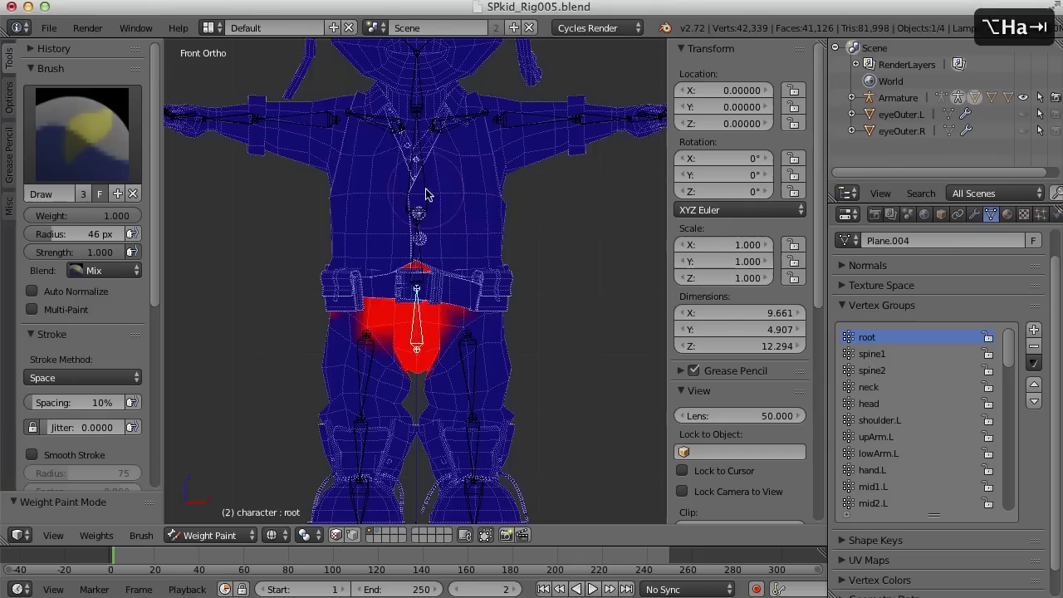
Select the upper spine bone and inspect the spine2 weights across the chest.
right_click(426, 194)
scroll(465, 207, down, 2)
shift+middle_drag(486, 209, 490, 254)
scroll(498, 245, up, 2)
scroll(512, 277, down, 4)
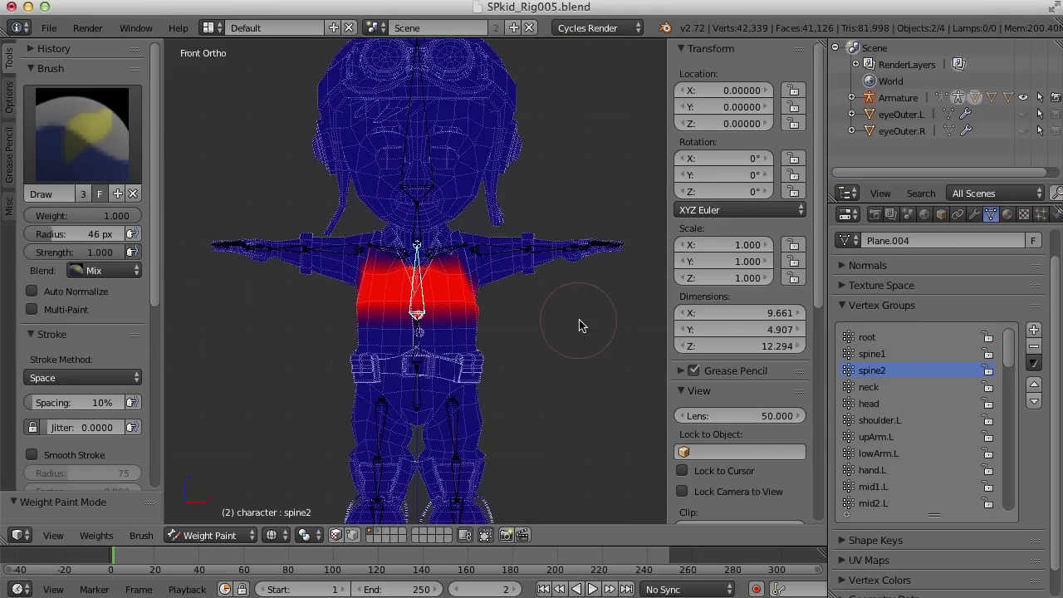
Test the chest and neck deformation by rotating the spine2 and neck bones, cancelling each rotation.
key(r)
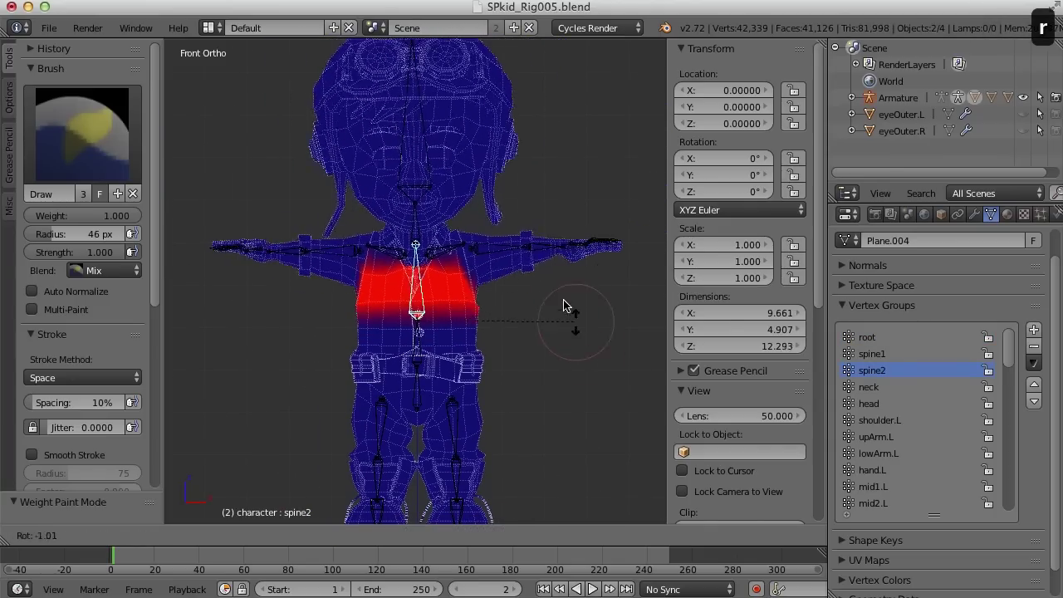
right_click(592, 339)
right_click(417, 234)
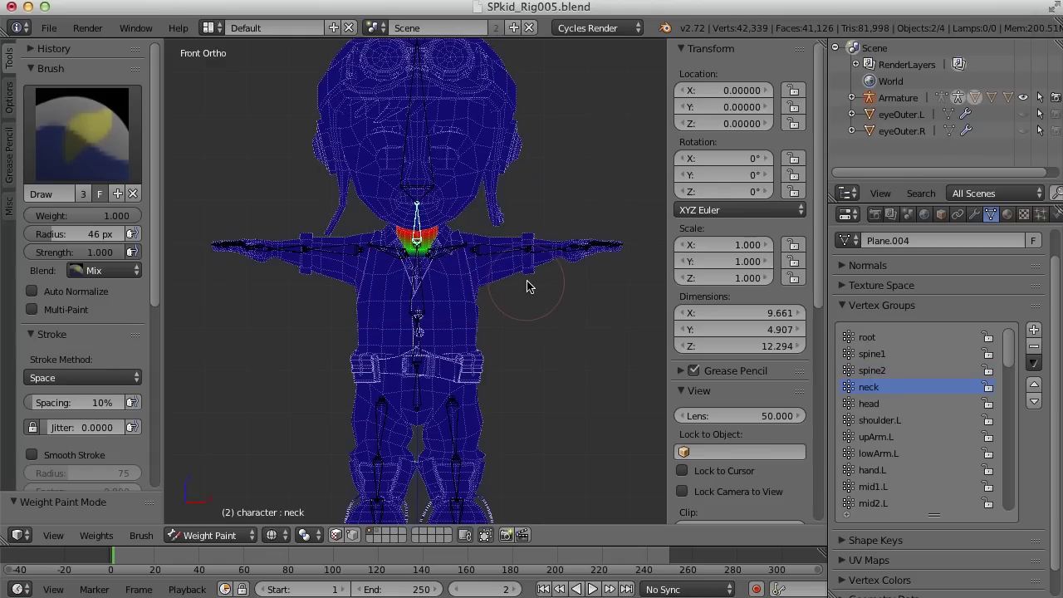
key(r)
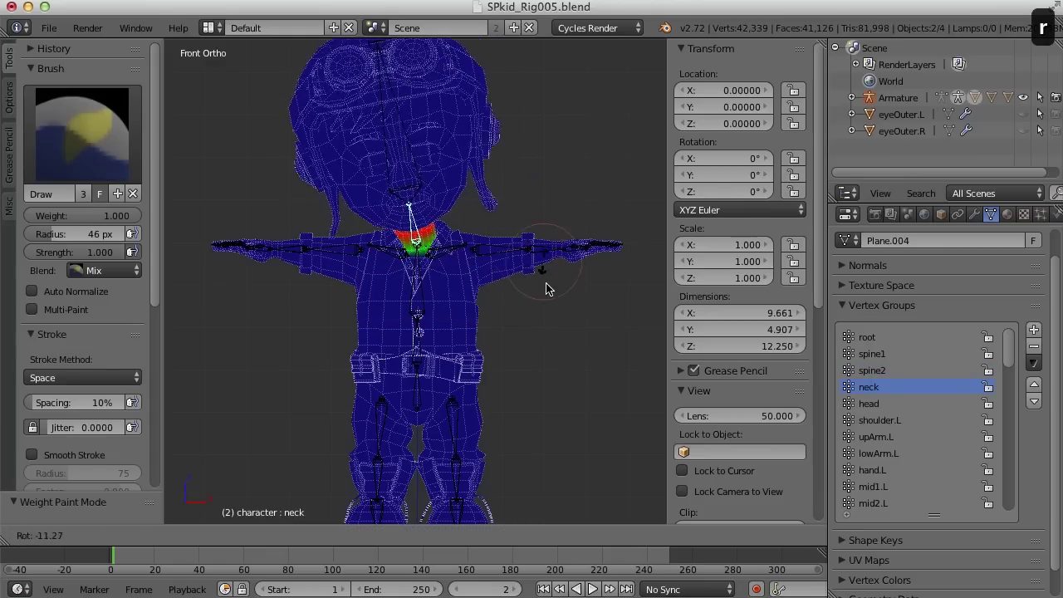
right_click(569, 309)
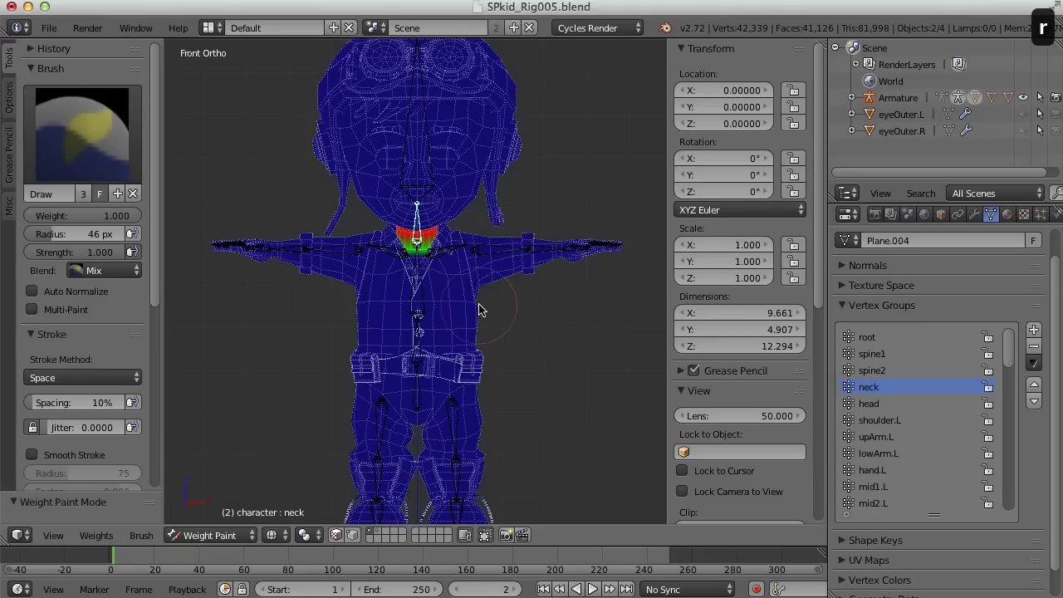
Test the waist and hip deformation by rotating the spine1 and root bones, cancelling each rotation.
right_click(417, 340)
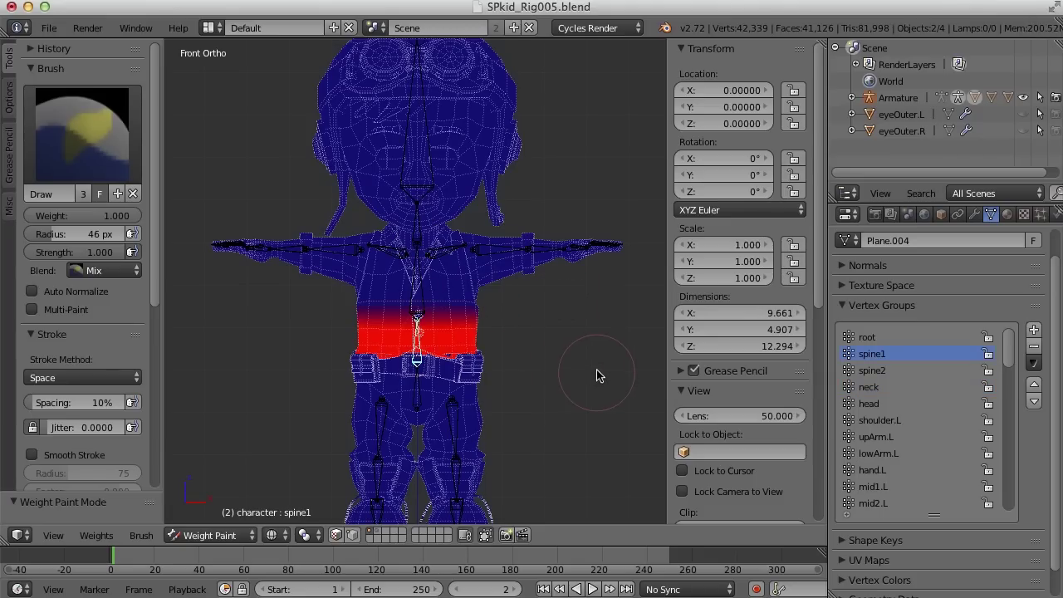
key(r)
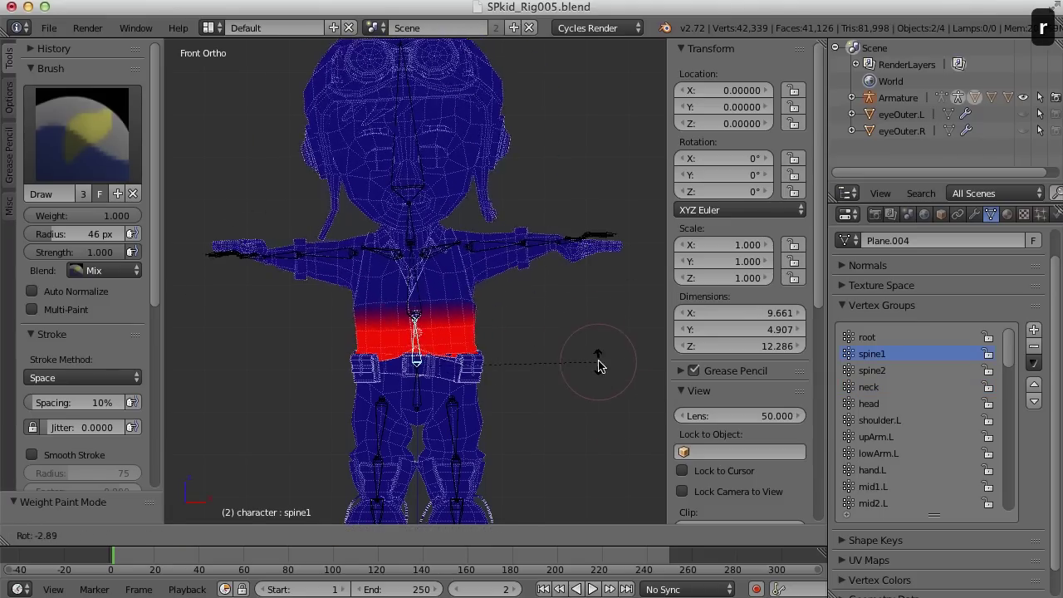
right_click(601, 368)
right_click(418, 394)
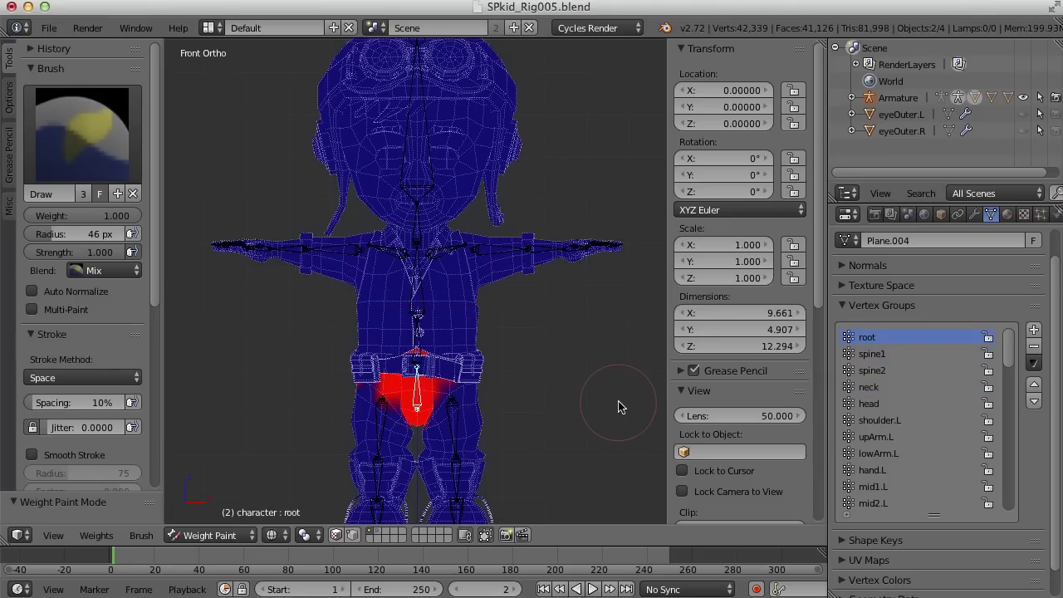
key(r)
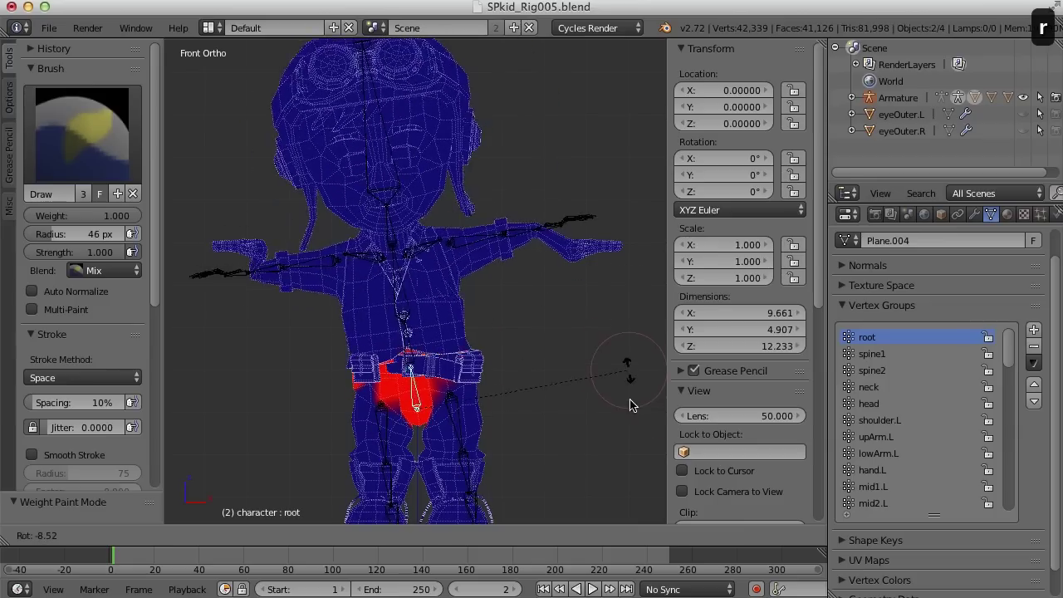
right_click(598, 403)
Hide the linked trouser and jacket meshes in Edit Mode to isolate the belt and its pouches.
scroll(597, 403, up, 5)
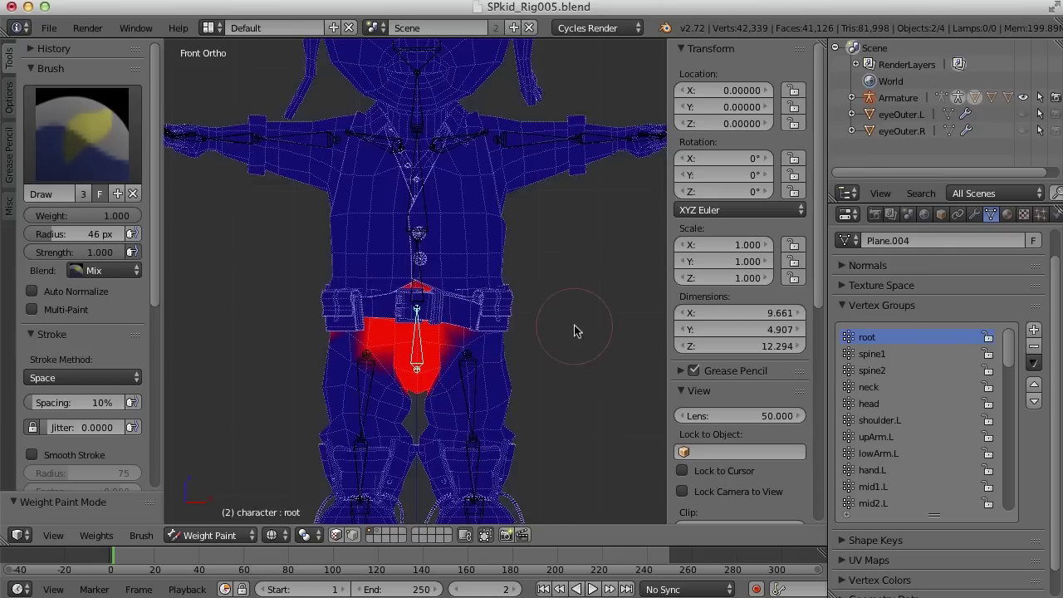
key(Tab)
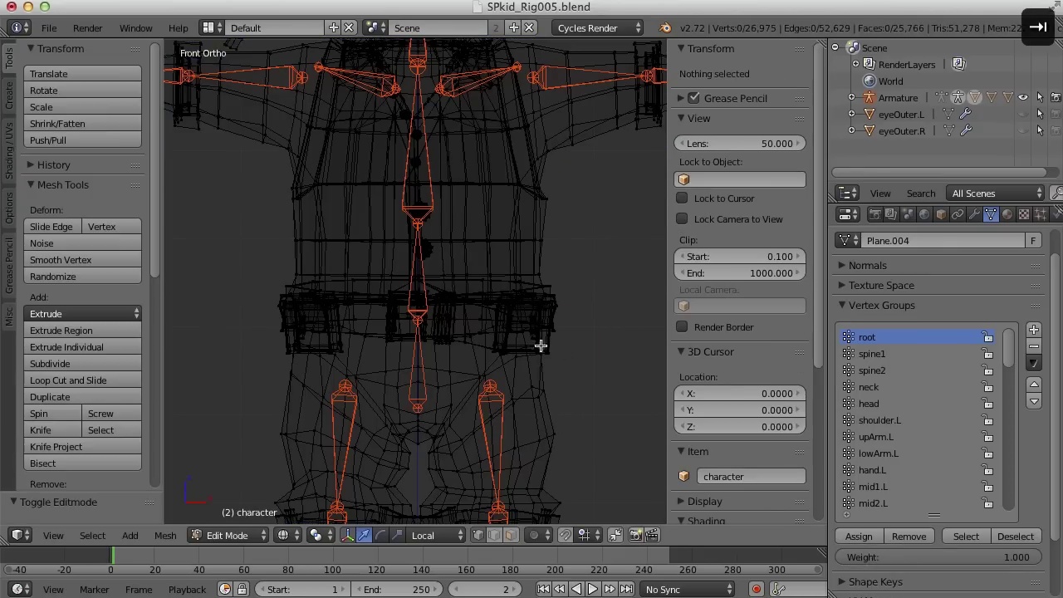
shift+middle_drag(540, 349, 544, 301)
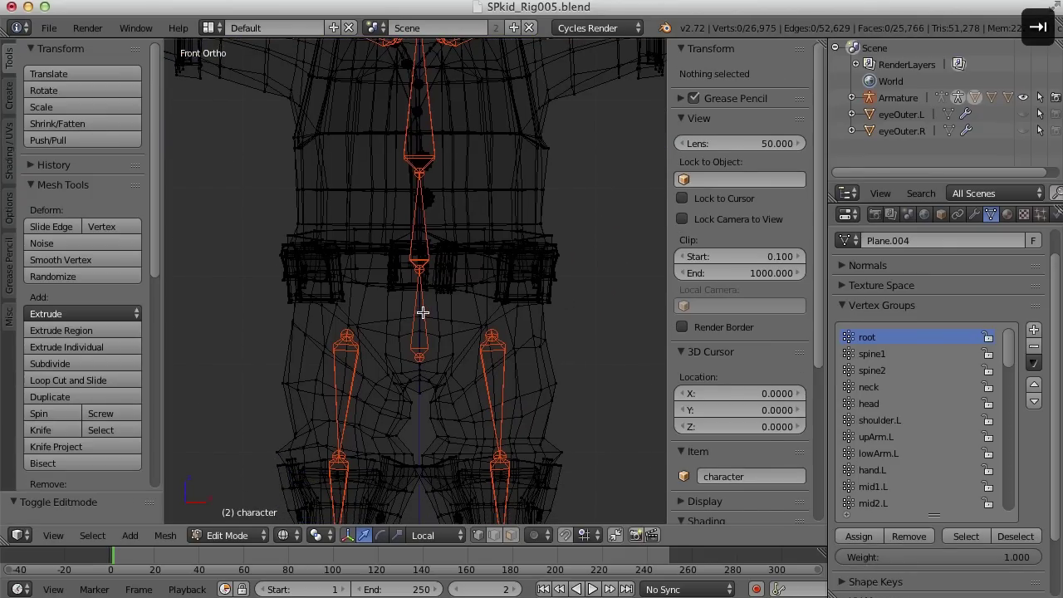
key(Tab)
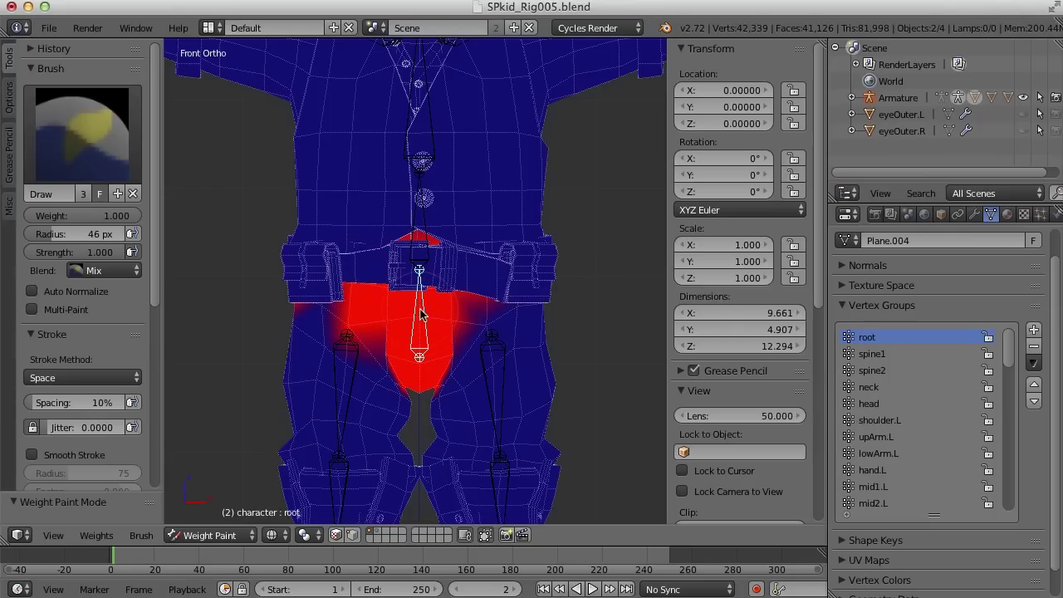
key(Tab)
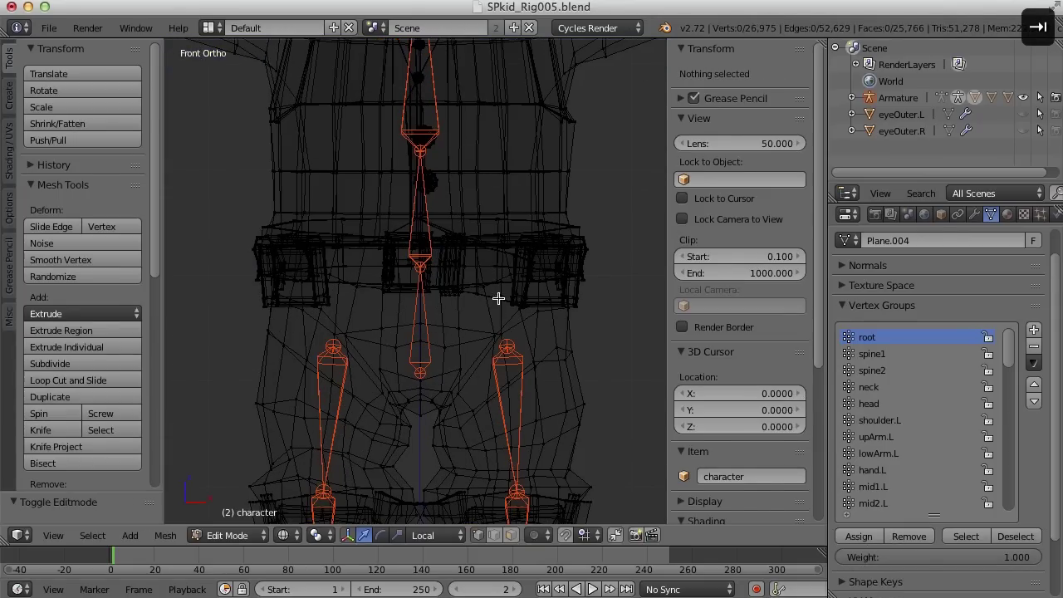
key(l)
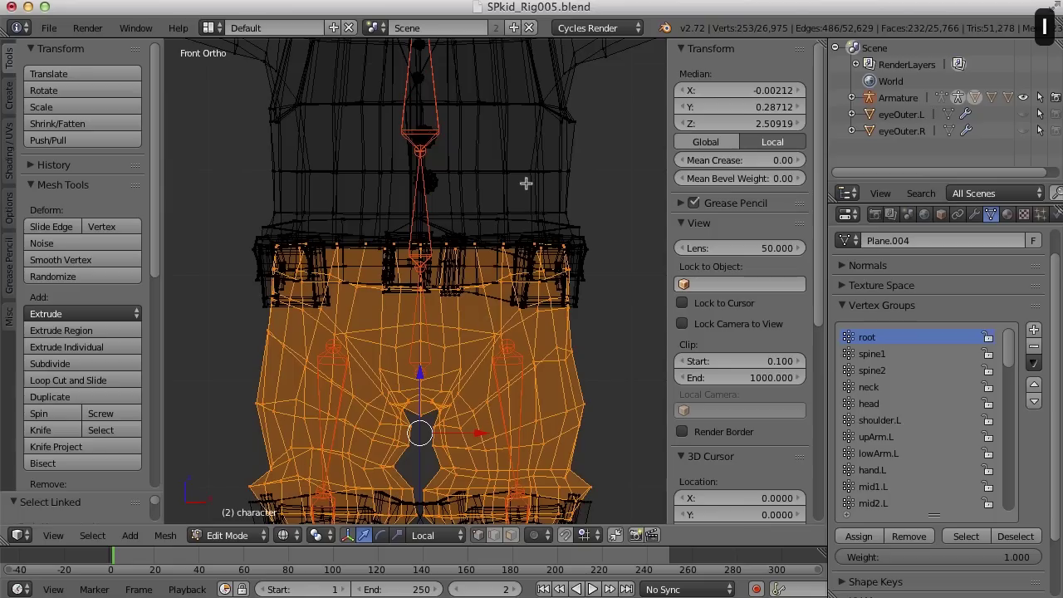
key(l)
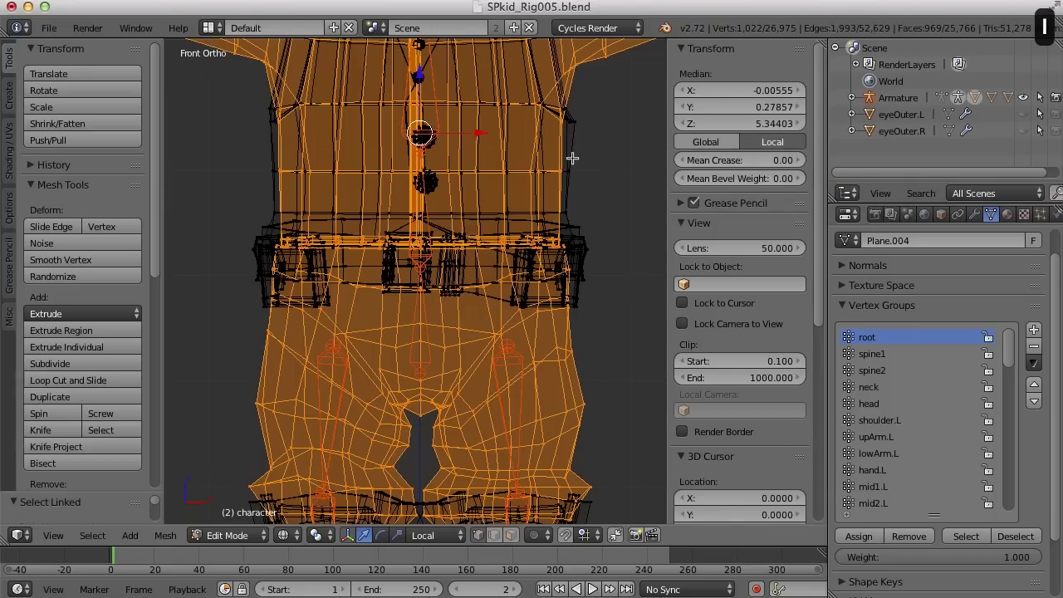
key(l)
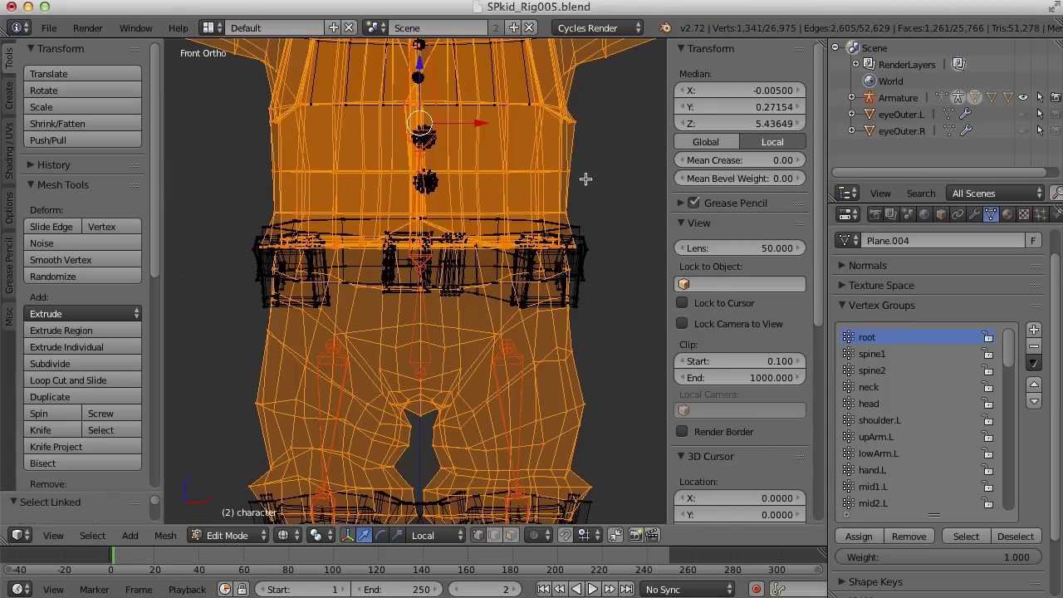
key(h)
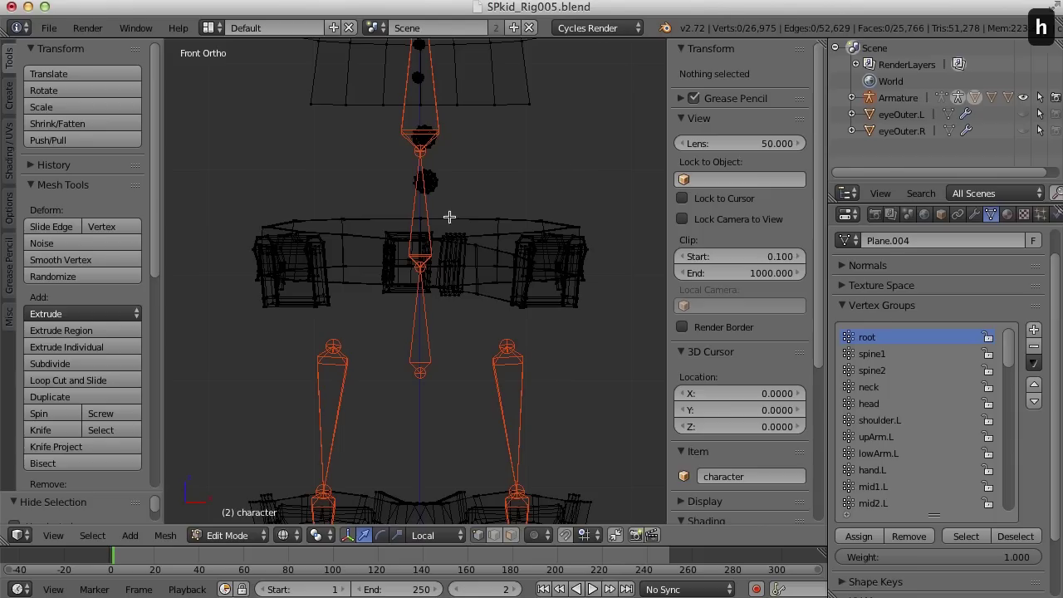
Box-select the whole belt with its buckle and pouches and assign it to the root group with weight 1.000.
key(b)
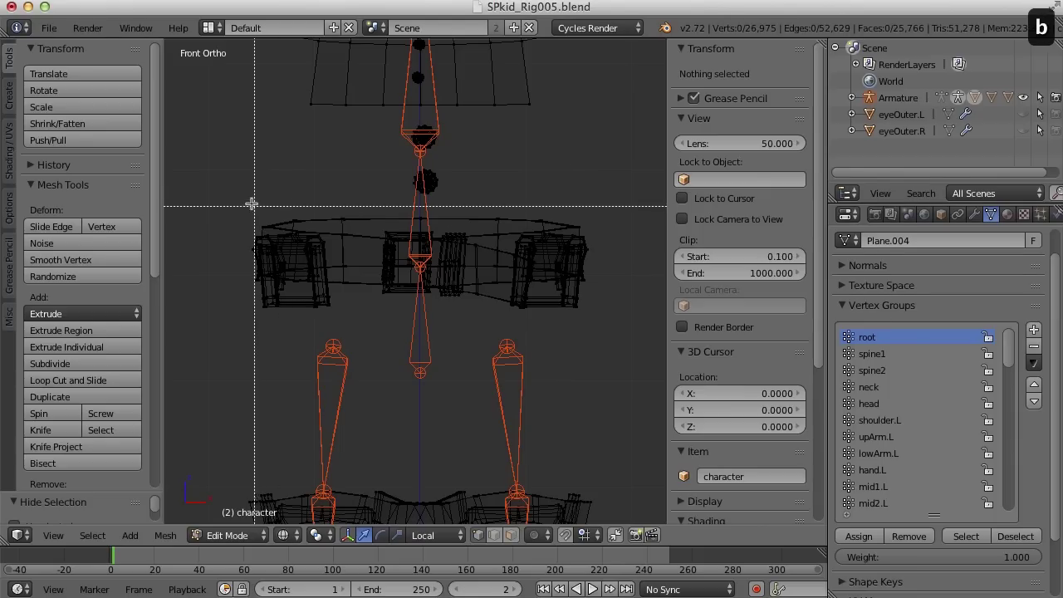
drag(246, 207, 615, 324)
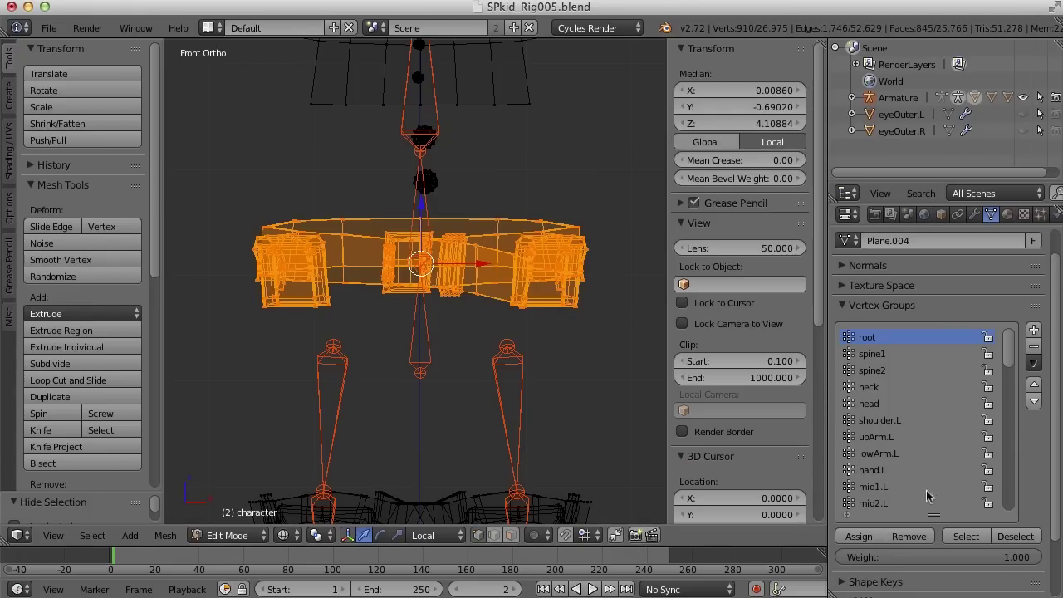
click(860, 538)
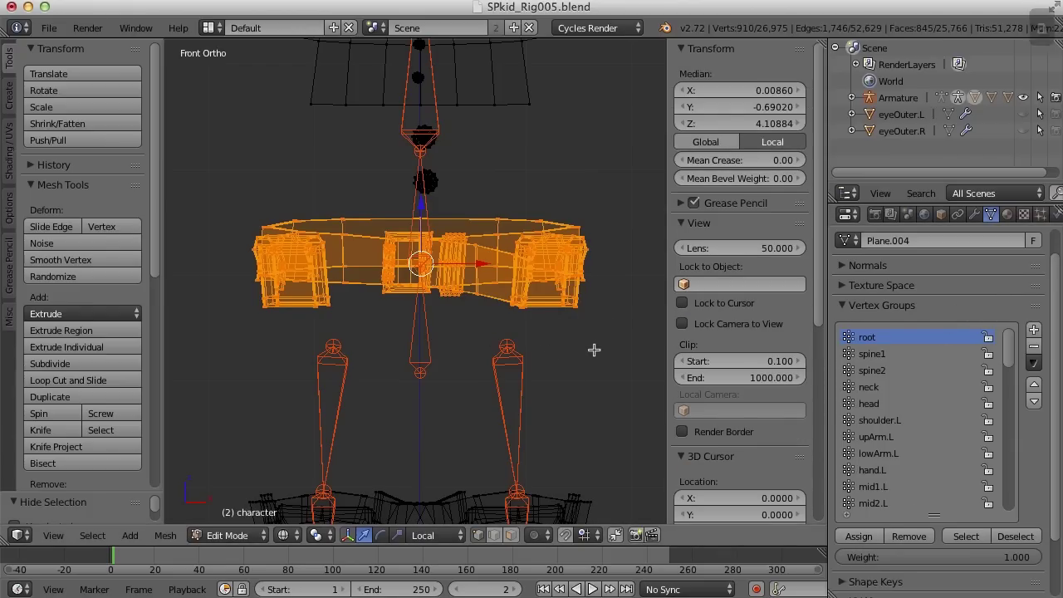
Reveal the hidden trouser and jacket meshes, deselect everything, and switch back to Weight Paint mode.
key(a)
key(alt+h)
key(a)
key(Tab)
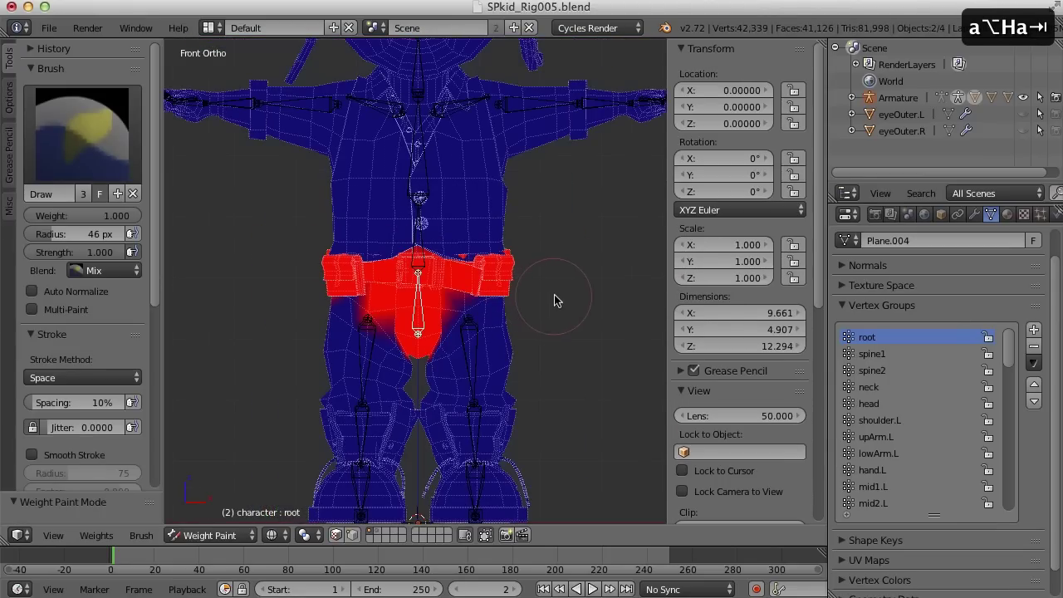
Check the belt's new weighting by test-rotating the spine1 and root bones, cancelling each rotation.
shift+scroll(569, 290, up, 1)
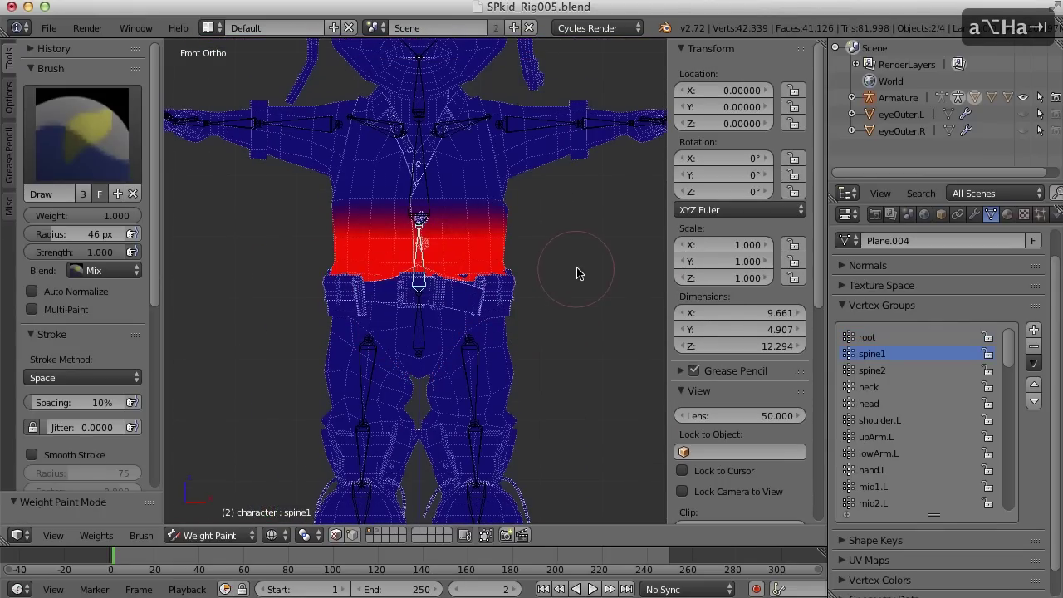
key(r)
right_click(601, 262)
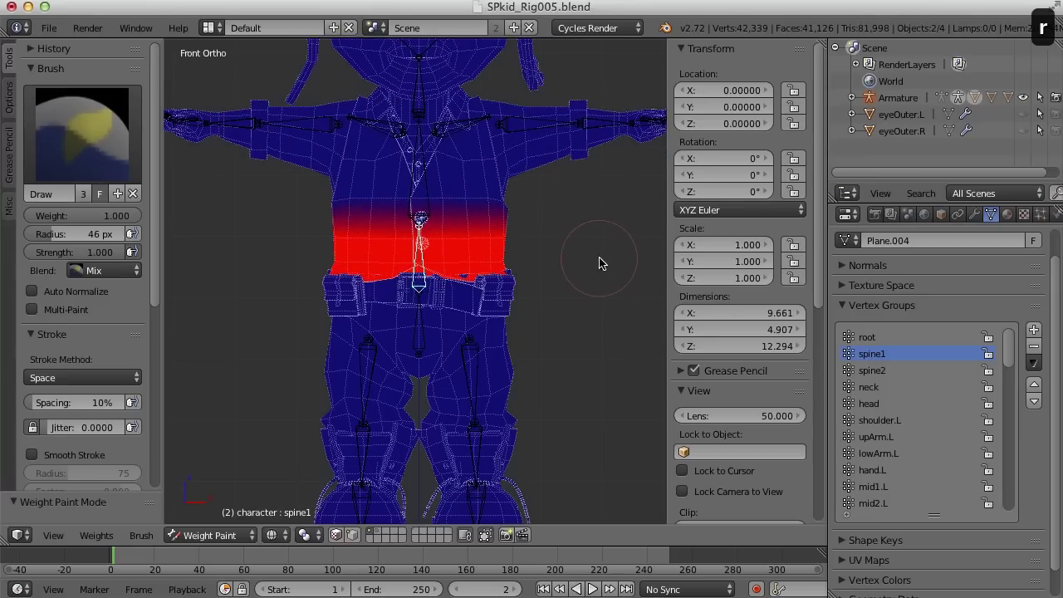
right_click(446, 327)
key(r)
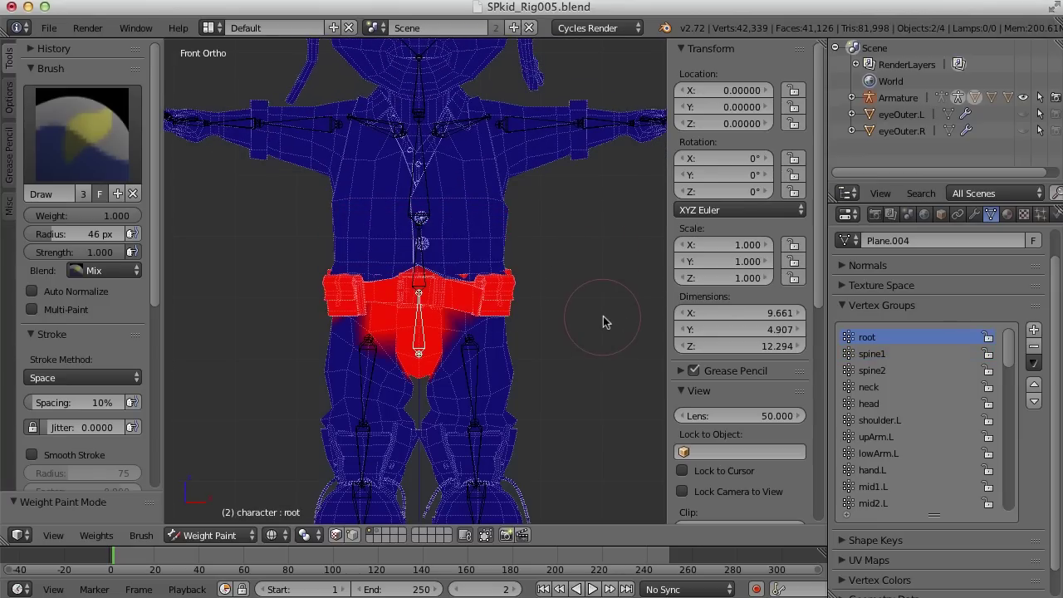
right_click(613, 296)
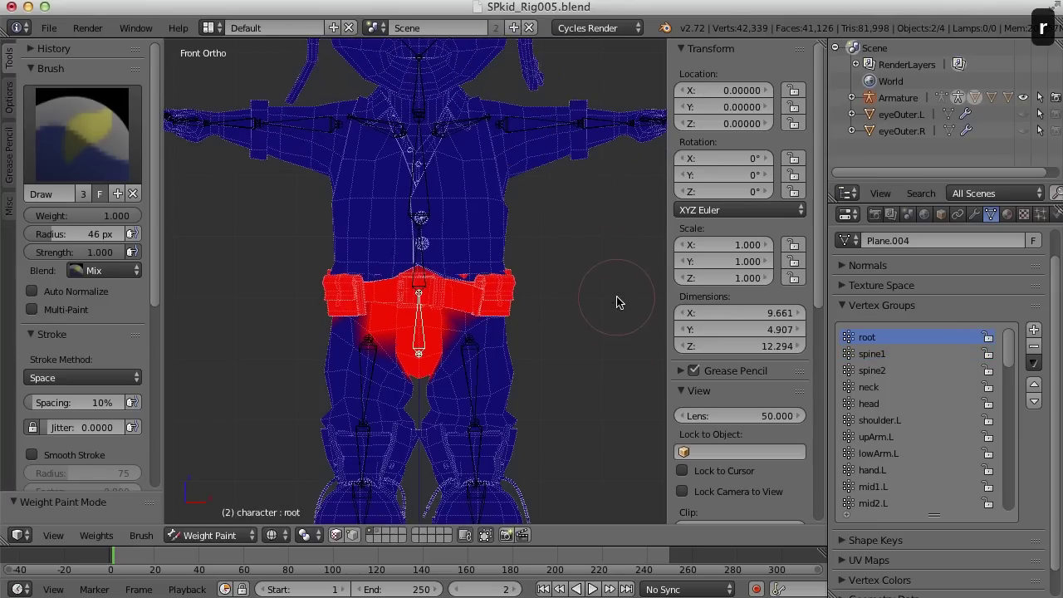
Test-rotate the spine1 bone again, cancel the rotation, and inspect the weights where the jacket meets the belt.
right_click(424, 266)
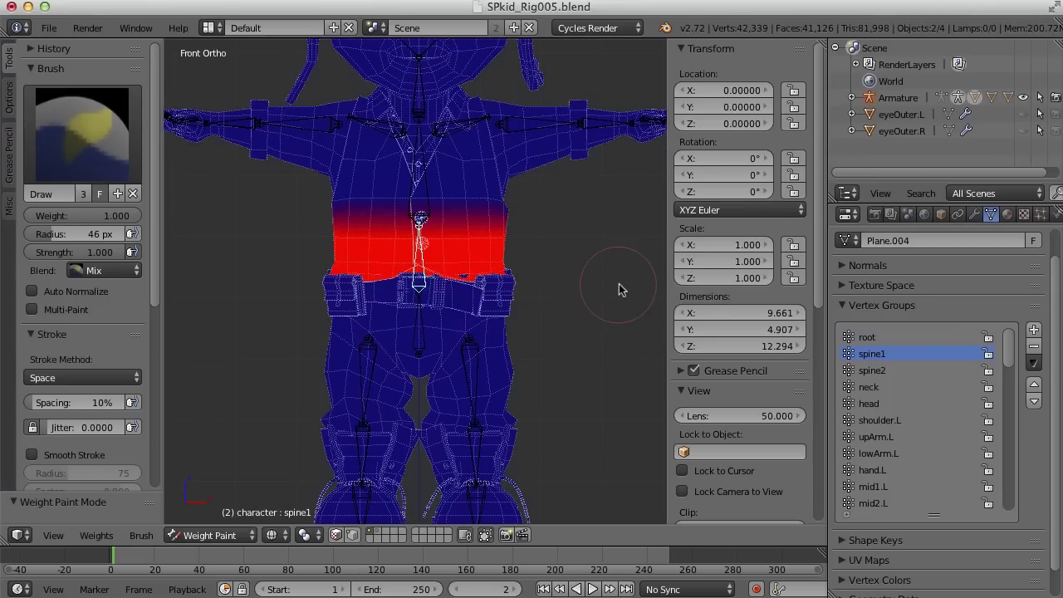
key(r)
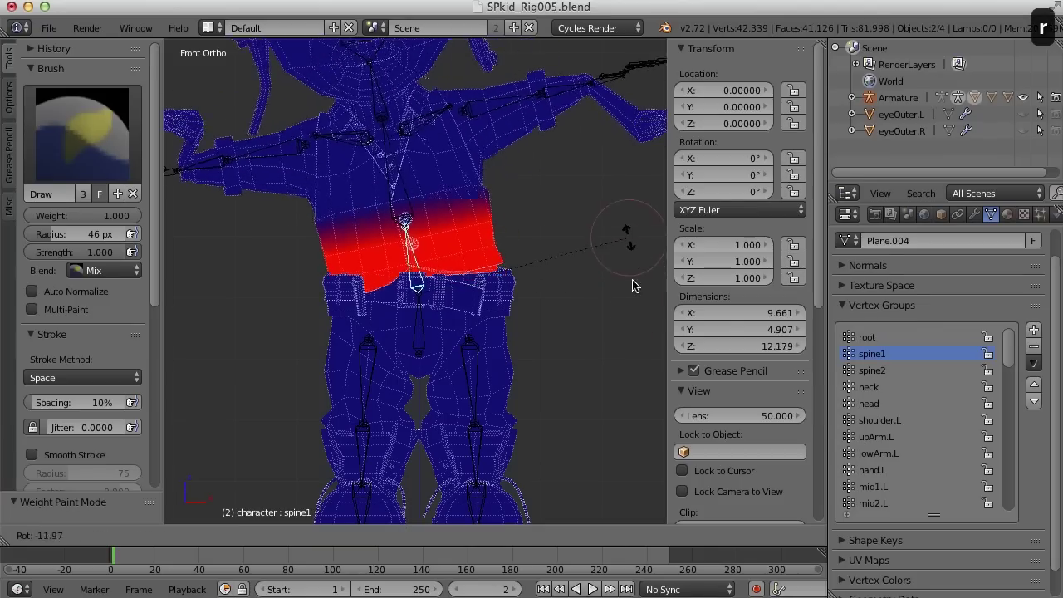
right_click(627, 278)
scroll(581, 303, up, 3)
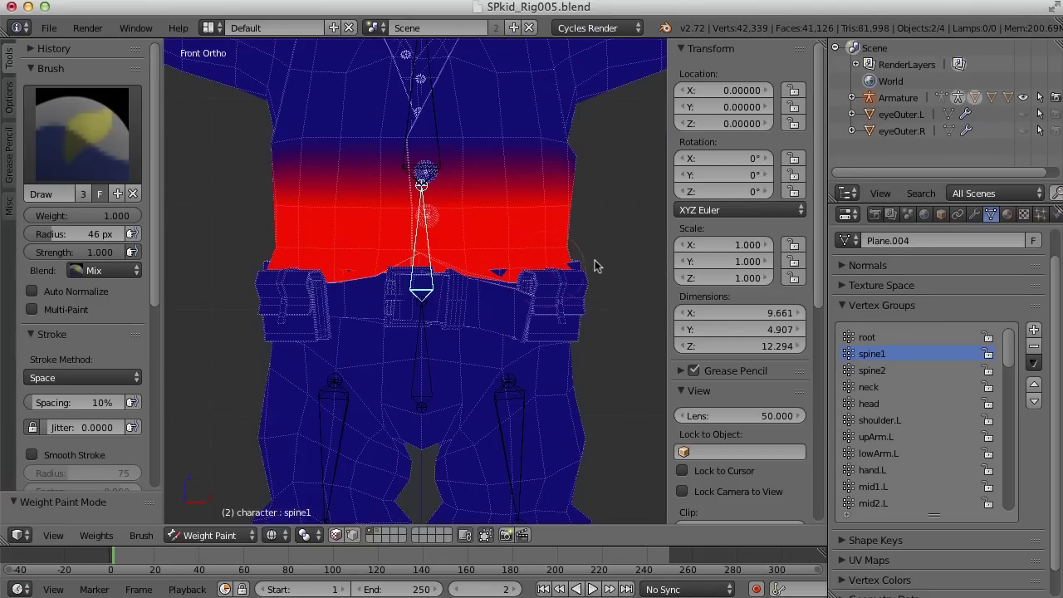
scroll(557, 308, down, 4)
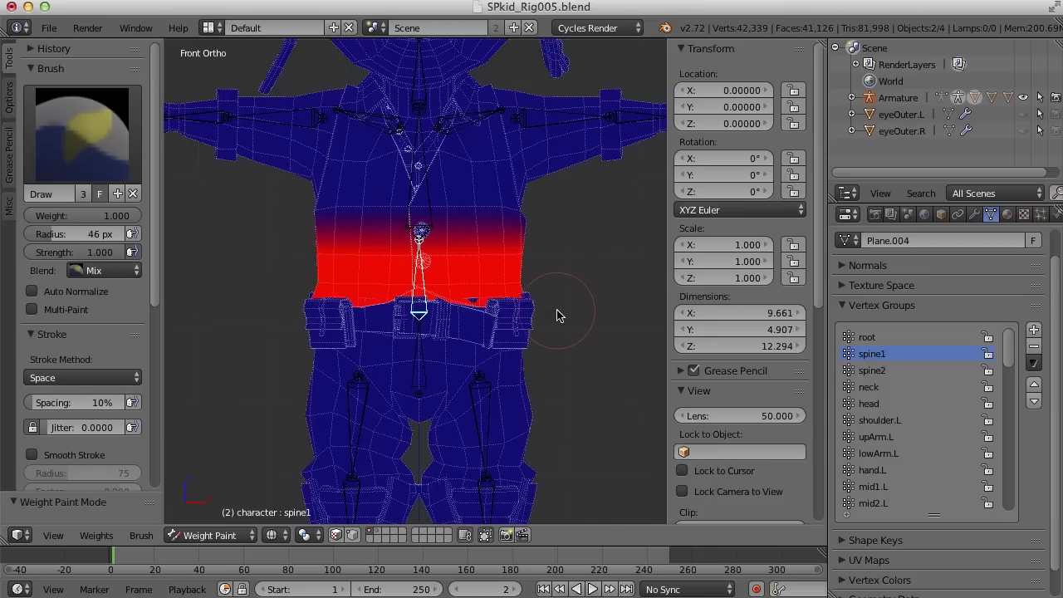
scroll(556, 332, down, 4)
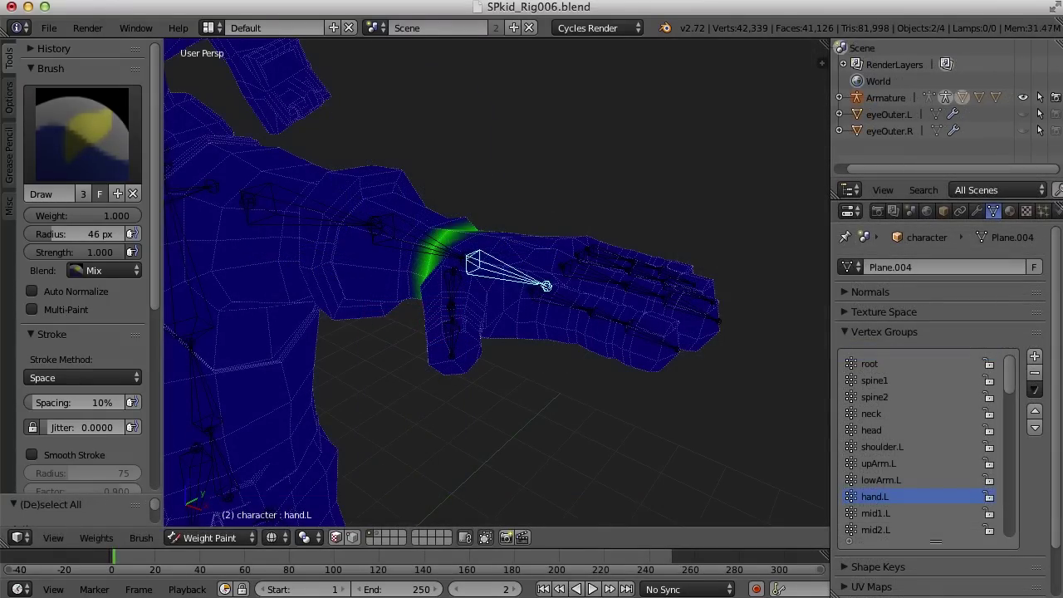
From the top view of the hand in Edit Mode, select the index finger's edge loop just before the joint between its first and second bones.
mouse_move(553, 339)
middle_down()
mouse_move(578, 396)
mouse_move(607, 404)
mouse_move(559, 326)
middle_up()
scroll(607, 404, up, 3)
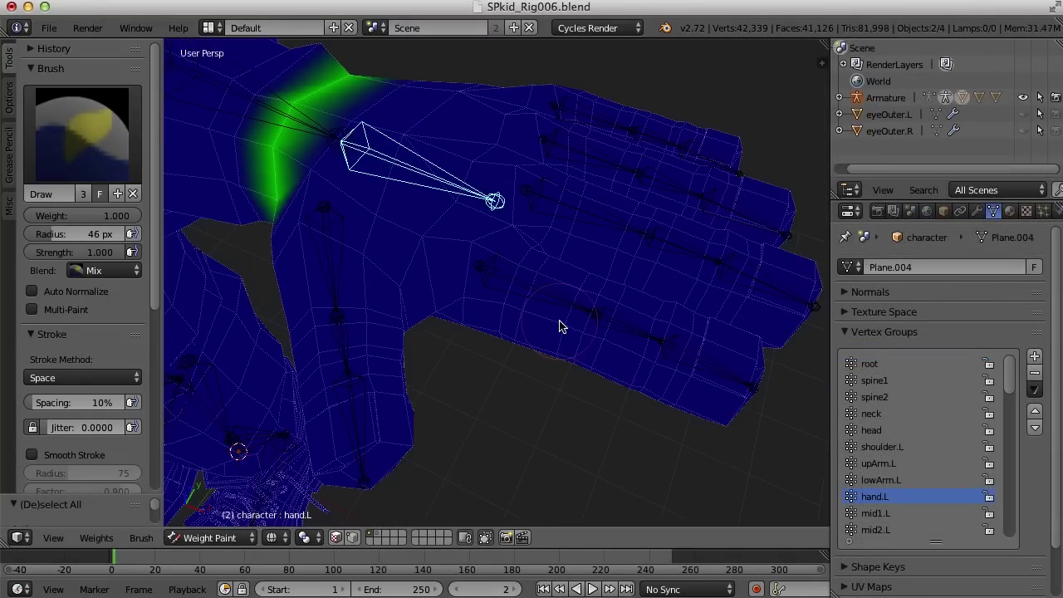
key(KP_7)
scroll(581, 349, up, 1)
shift+middle_drag(612, 379, 586, 337)
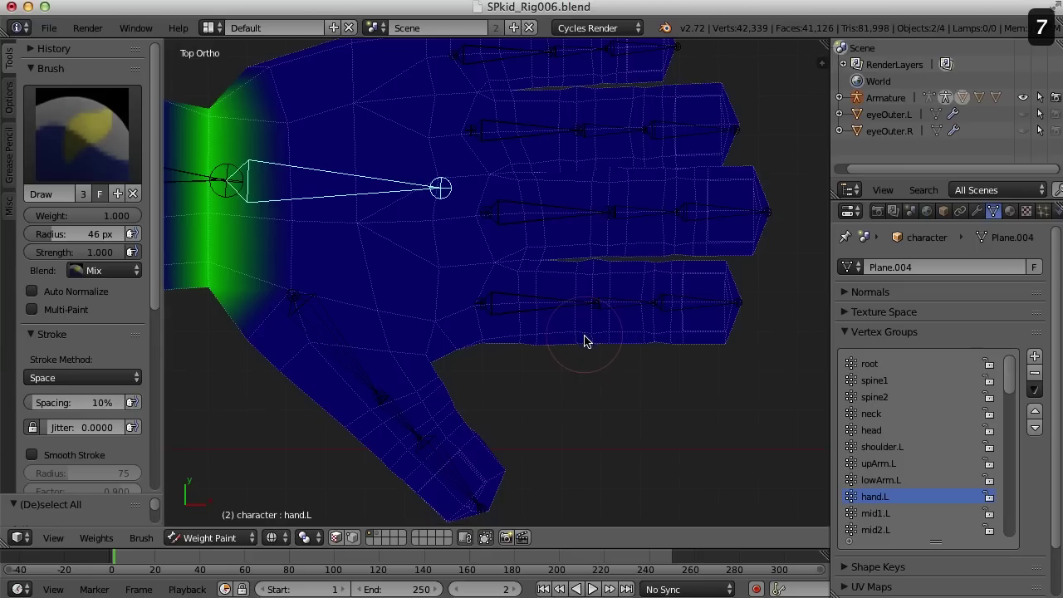
key(Tab)
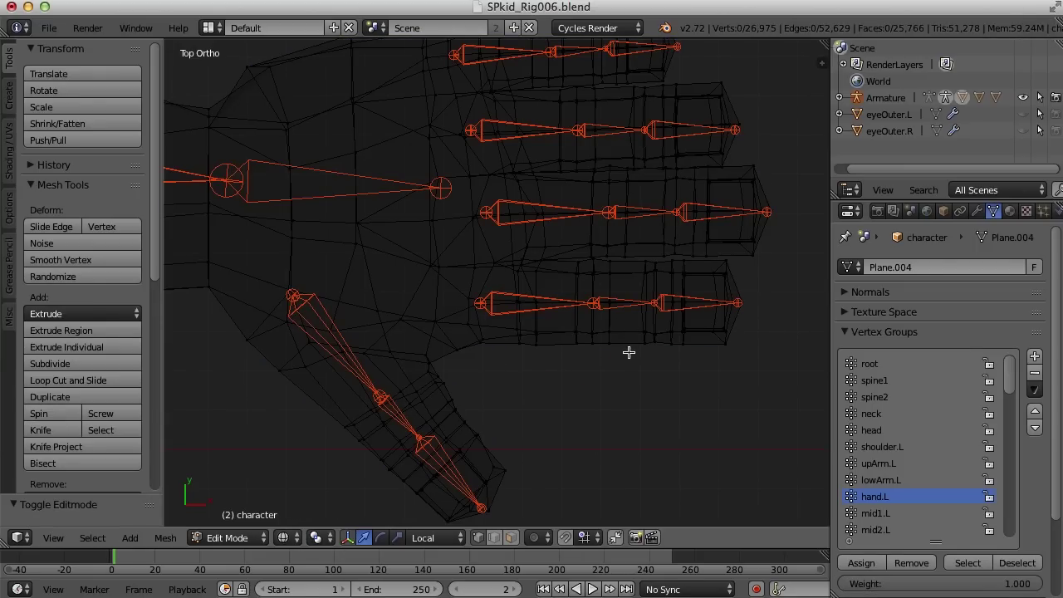
shift+middle_drag(650, 347, 642, 239)
scroll(605, 382, up, 5)
scroll(635, 257, down, 1)
scroll(625, 282, up, 2)
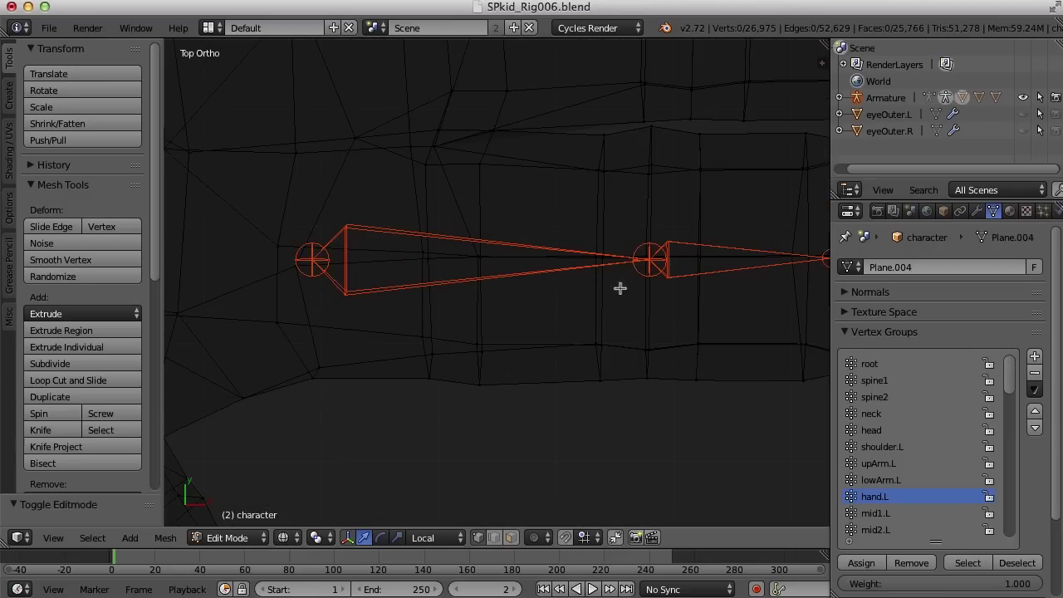
alt+right_click(605, 198)
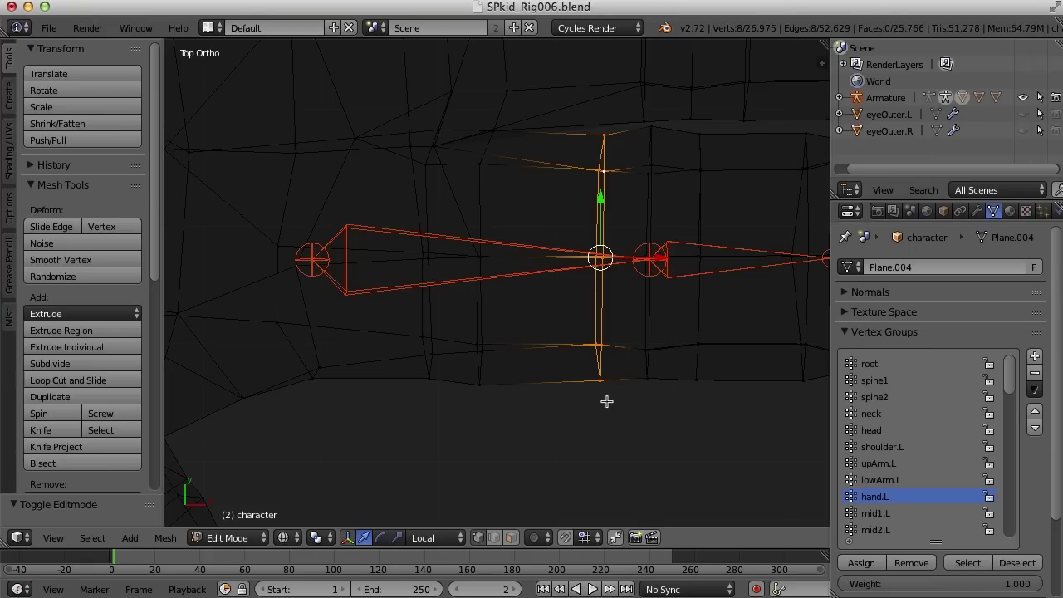
Activate the index1.L group and assign it the selected loop and the next loop toward the knuckle, both with weight 1.000.
scroll(1049, 419, down, 4)
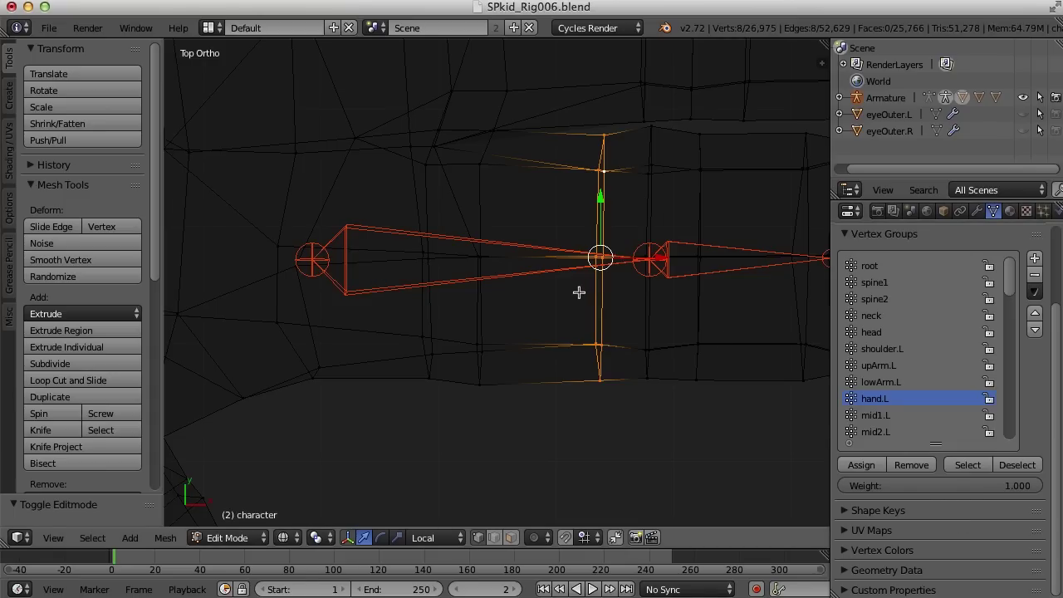
key(Tab)
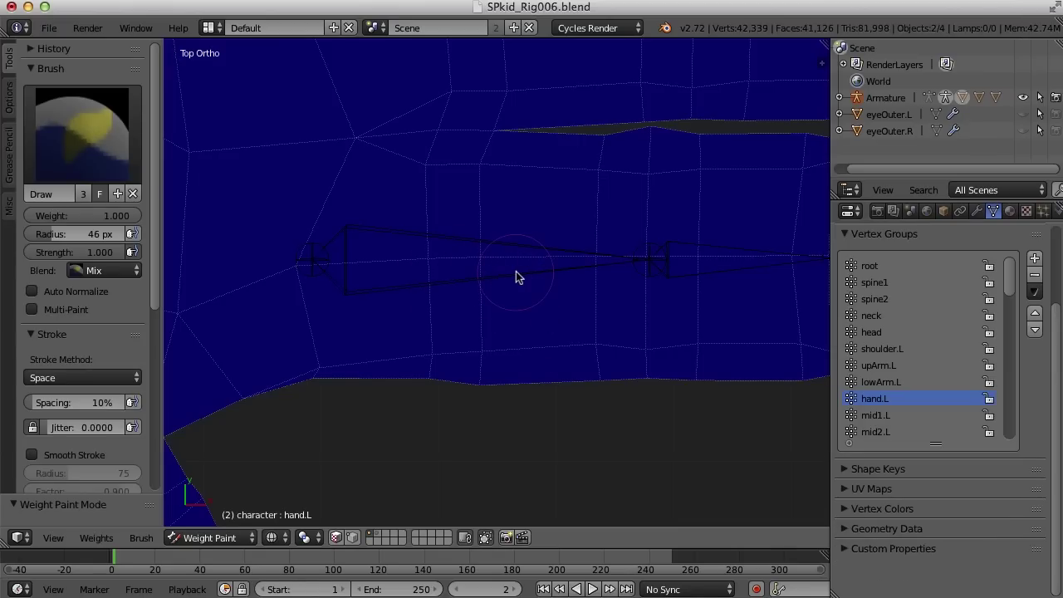
ctrl+right_click(519, 277)
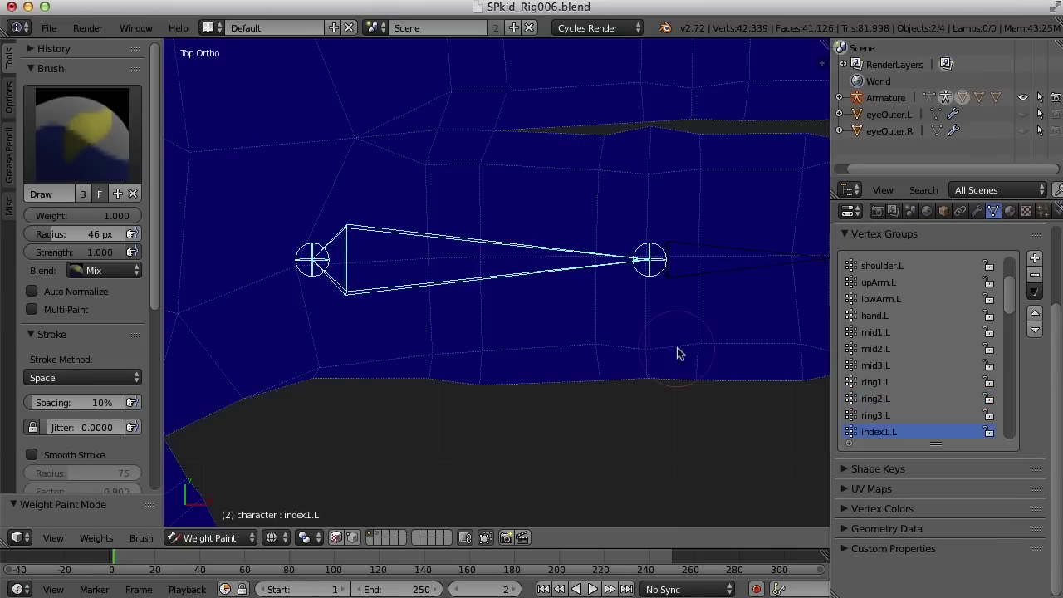
key(Tab)
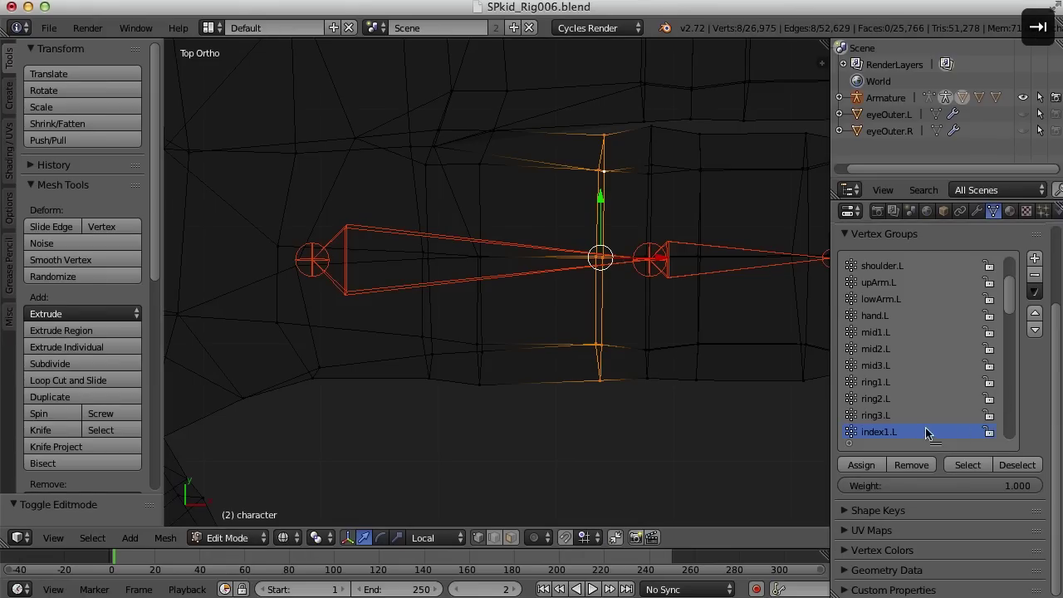
drag(1010, 299, 1010, 325)
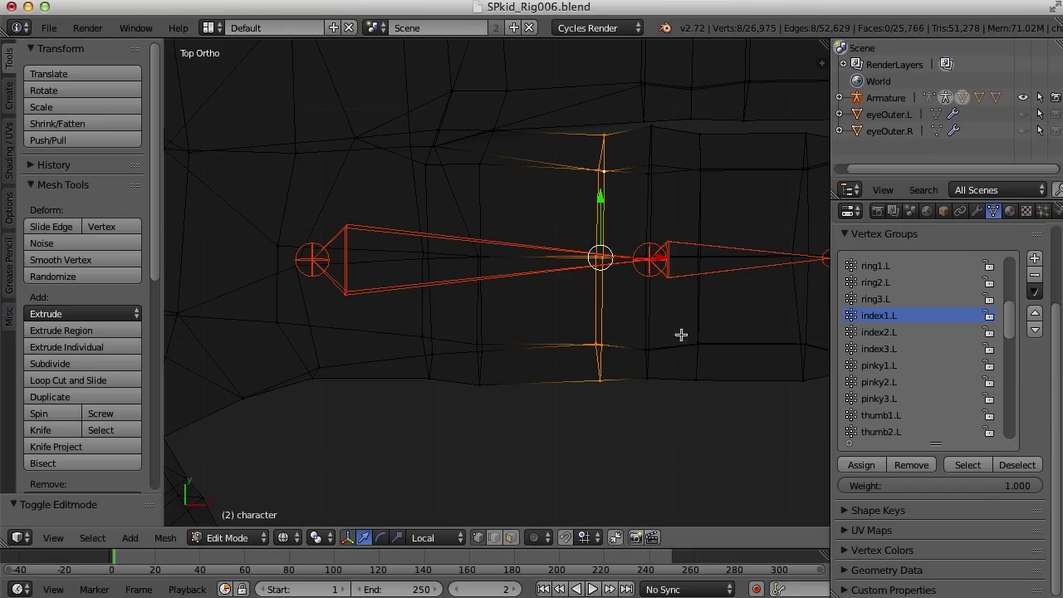
click(868, 470)
alt+right_click(480, 218)
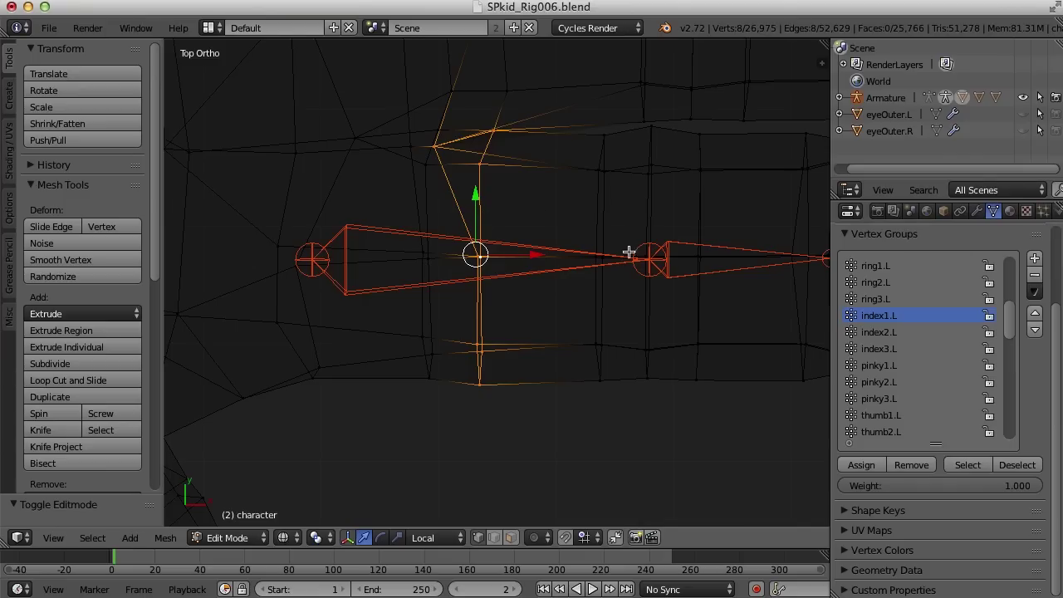
click(861, 464)
alt+right_click(426, 192)
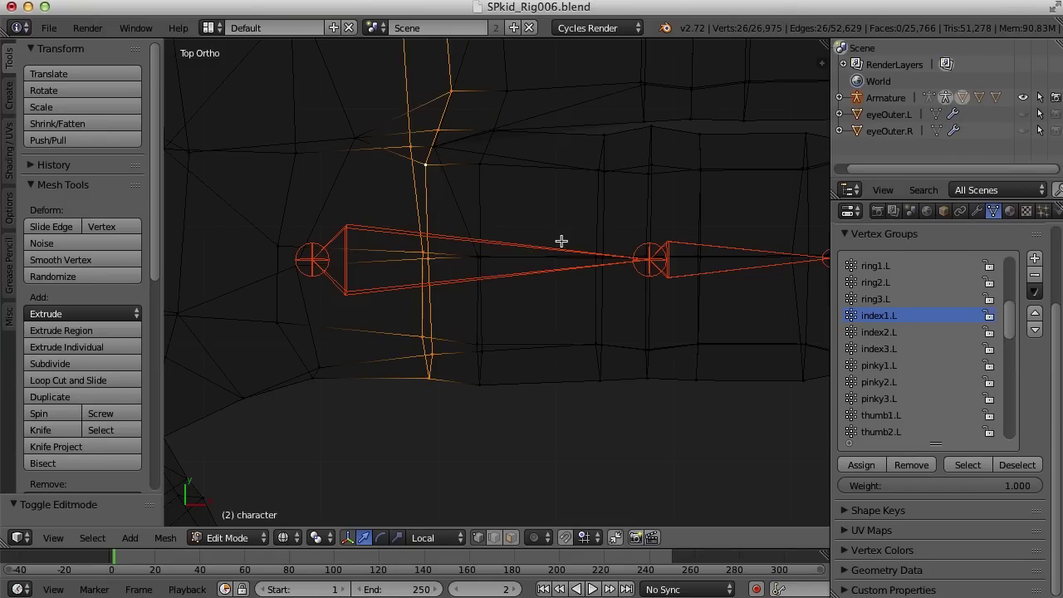
scroll(452, 270, down, 8)
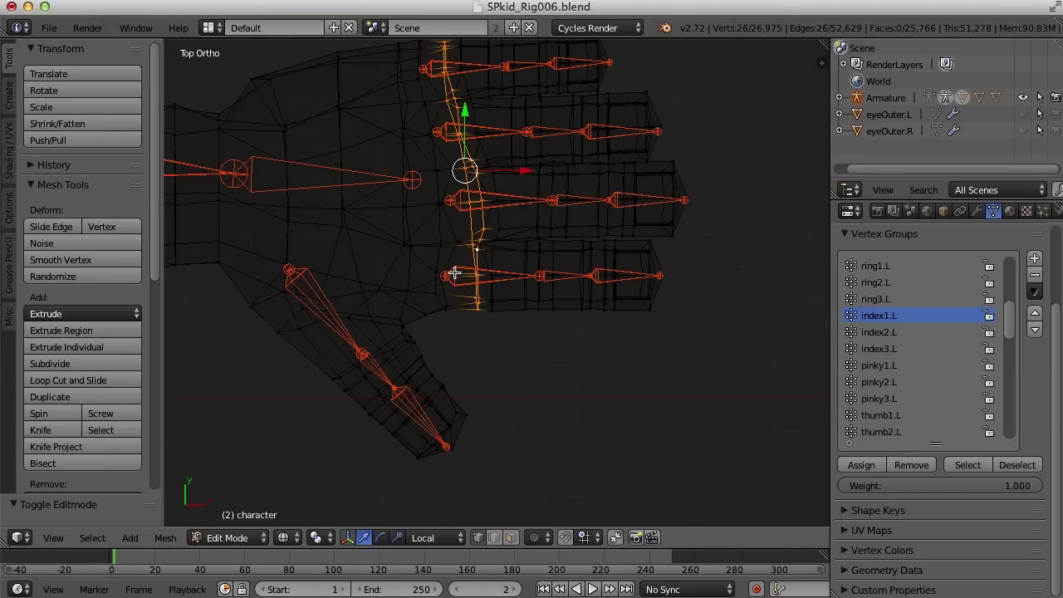
scroll(453, 272, up, 8)
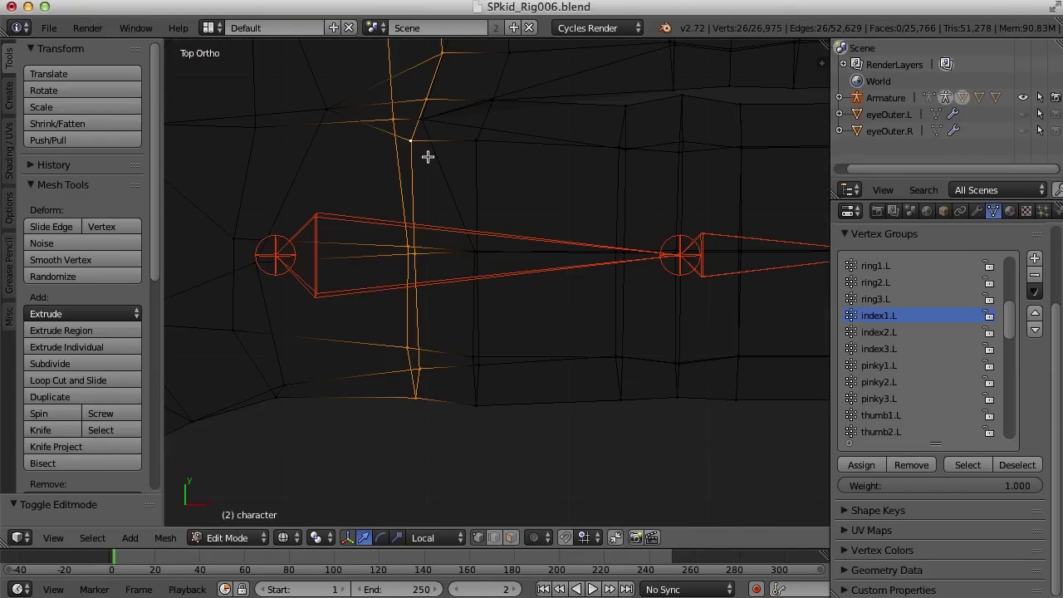
Circle-select only the index finger's vertices around its knuckle and assign them to index1.L with weight 0.500.
key(a)
key(c)
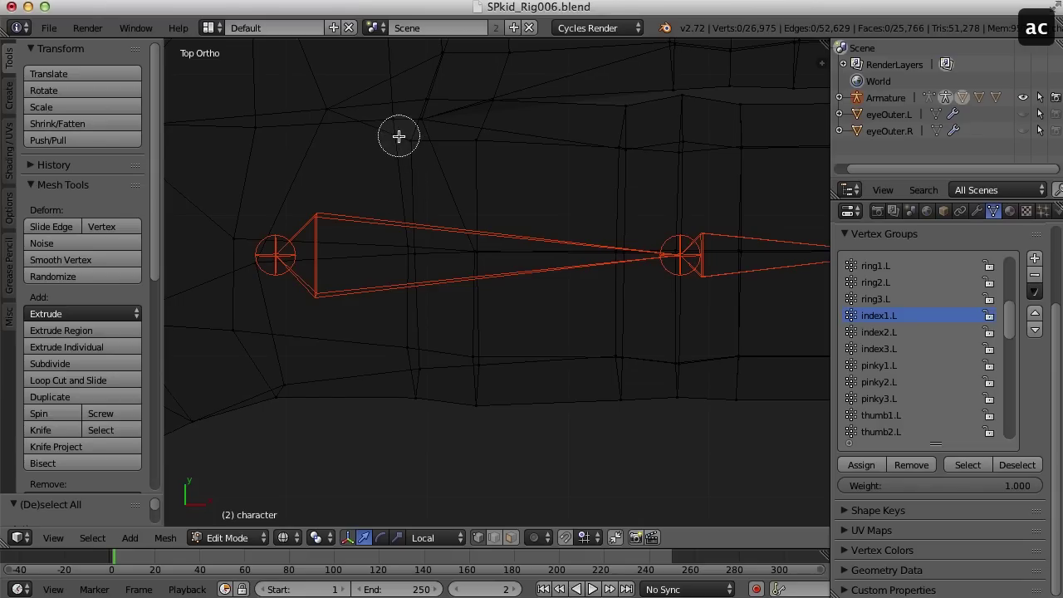
mouse_move(402, 141)
mouse_down()
mouse_move(418, 384)
mouse_move(408, 271)
mouse_up()
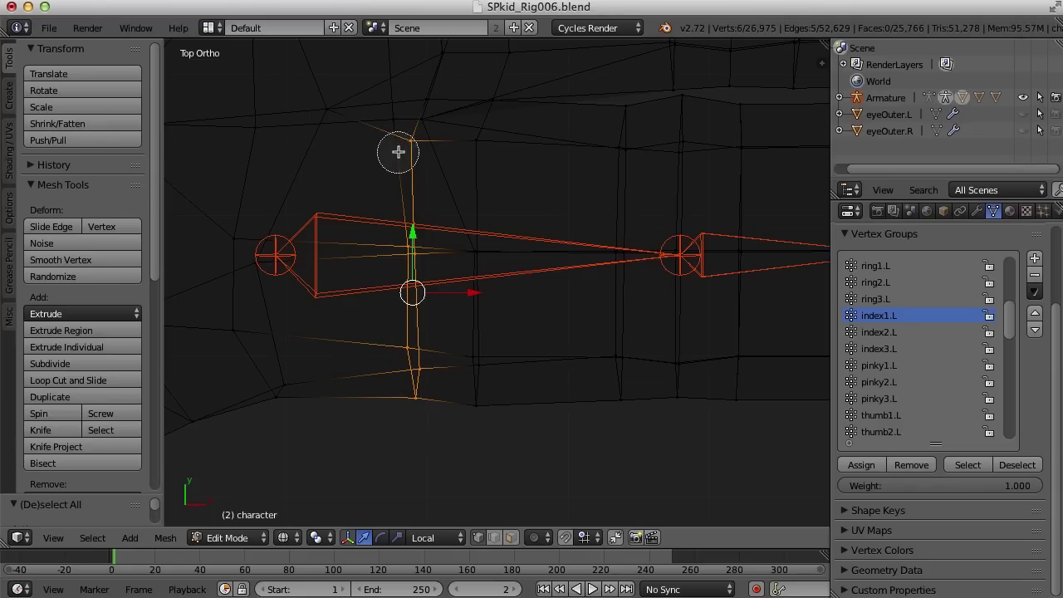
mouse_move(399, 155)
mouse_down()
mouse_move(410, 122)
mouse_move(427, 119)
mouse_up()
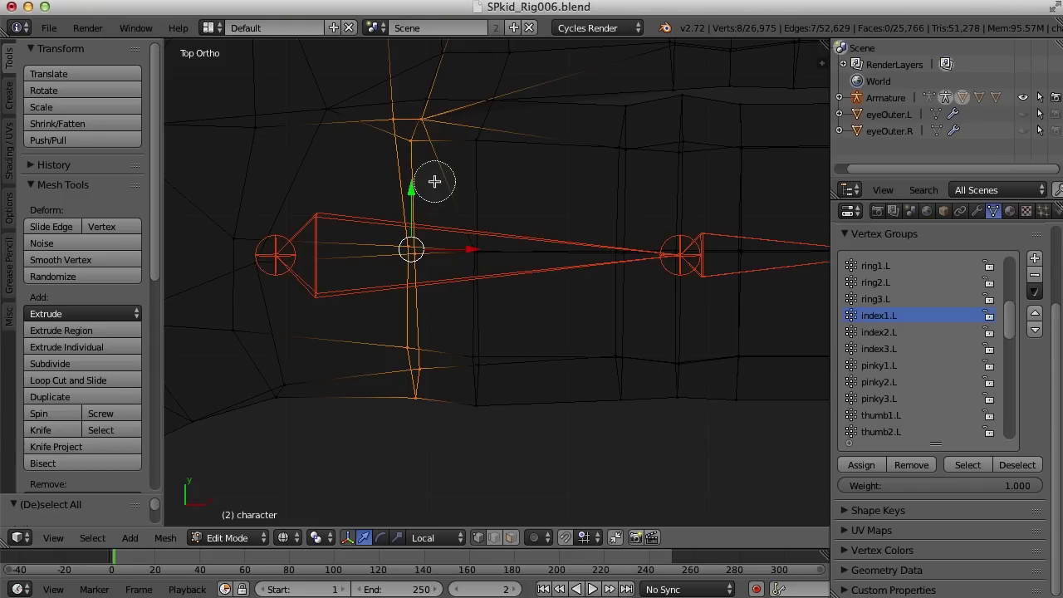
key(Escape)
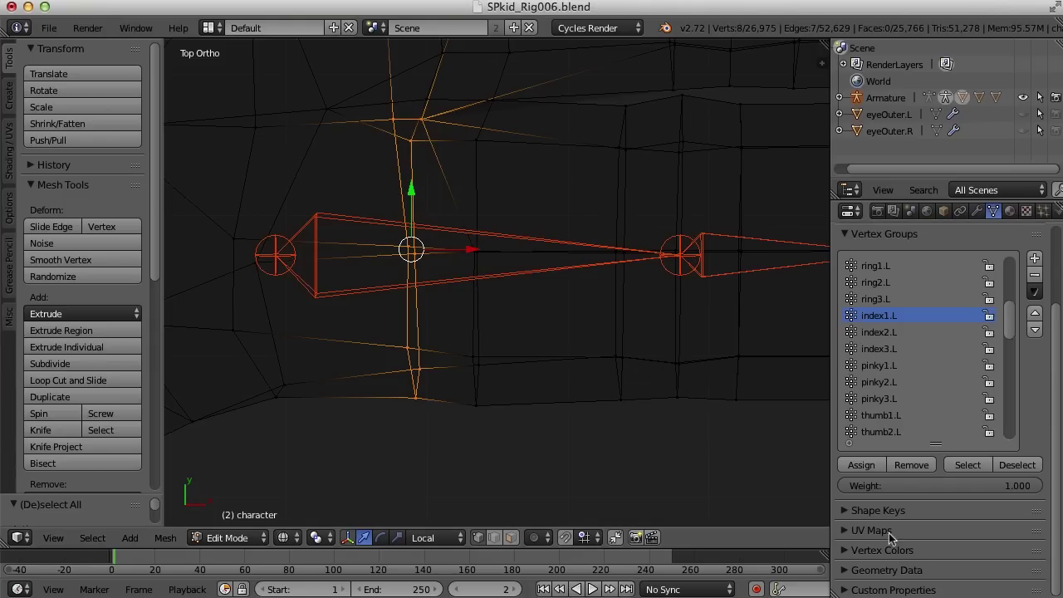
click(917, 486)
text(.5)
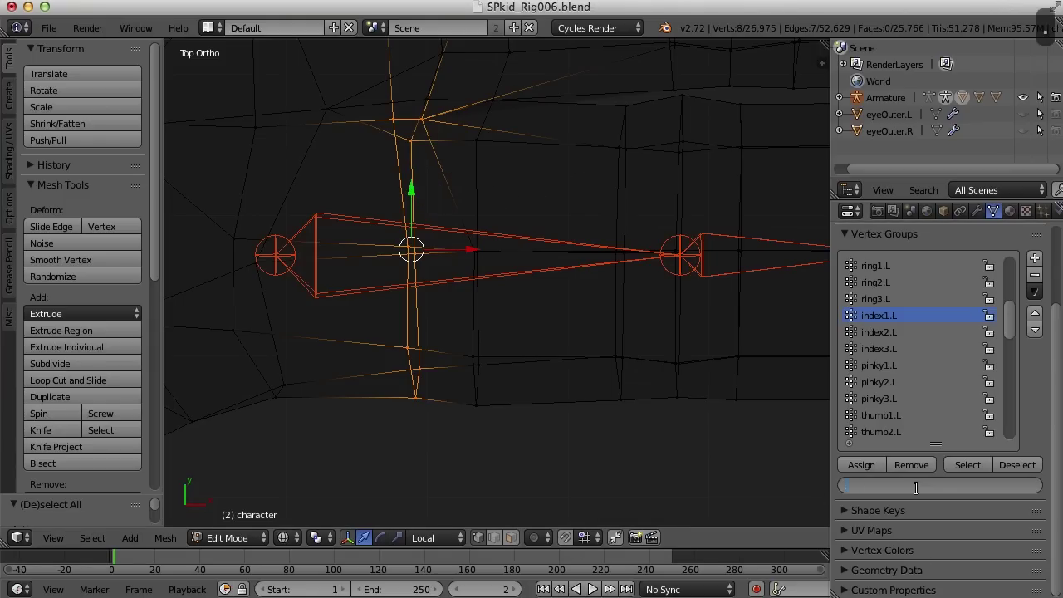
key(Return)
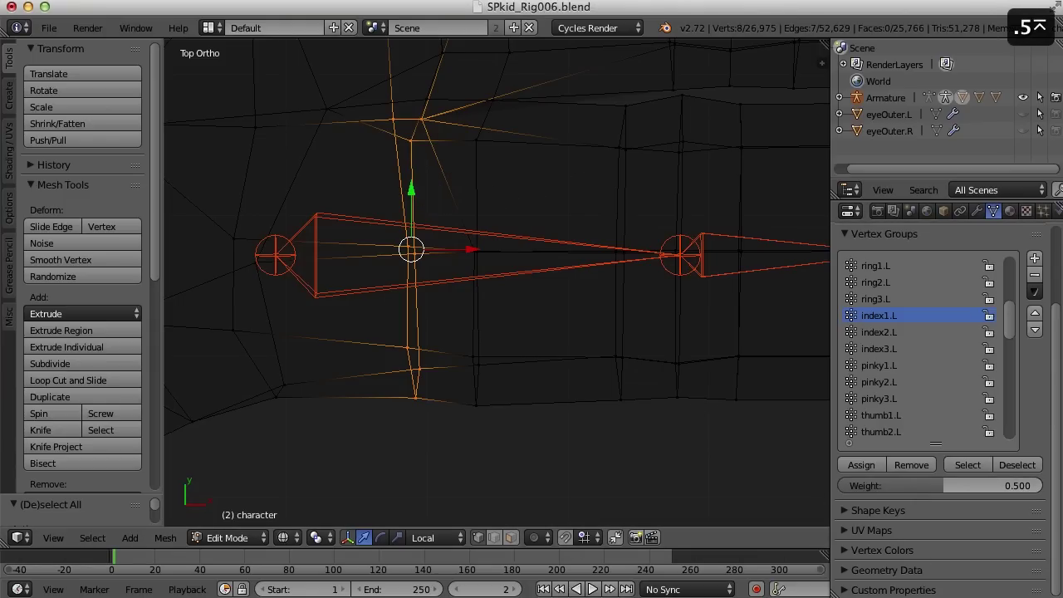
click(861, 464)
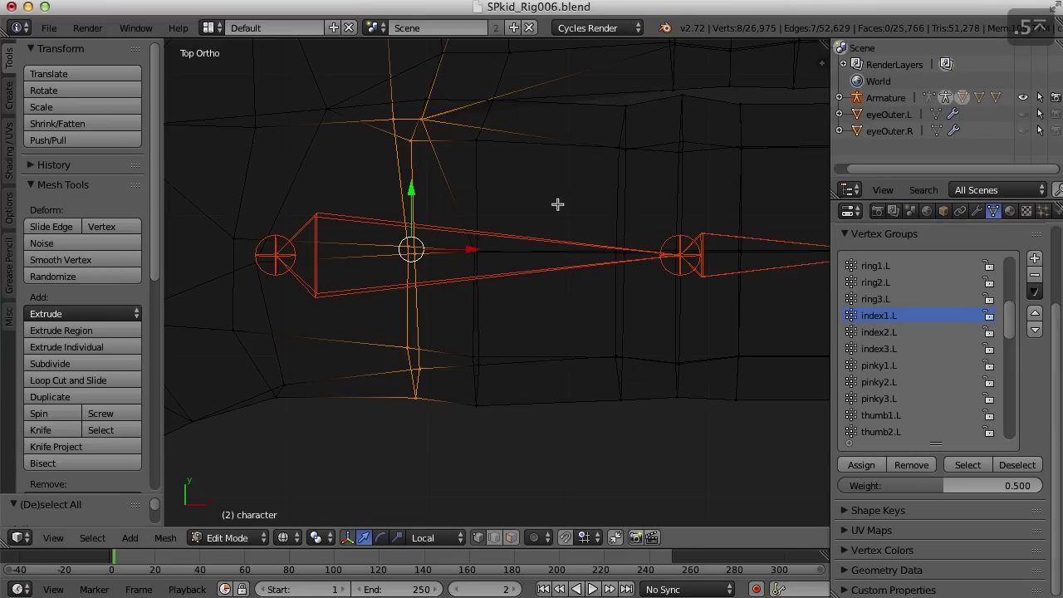
Select the edge loop at the joint between the index finger's first and second bones and assign it to index1.L and index2.L with weight 0.500.
alt+right_click(687, 181)
shift+middle_drag(735, 257, 513, 284)
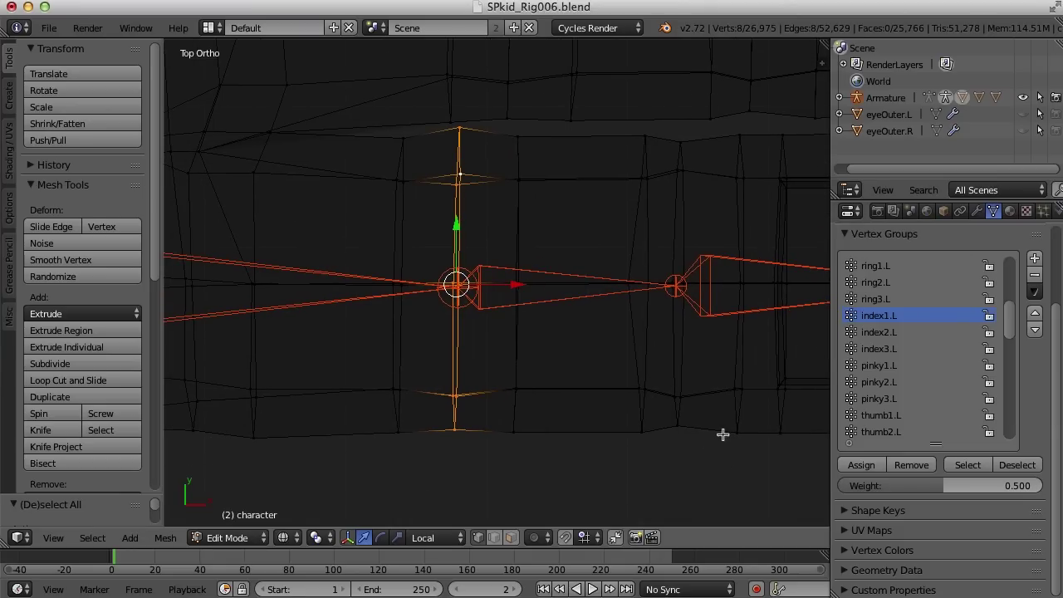
click(868, 468)
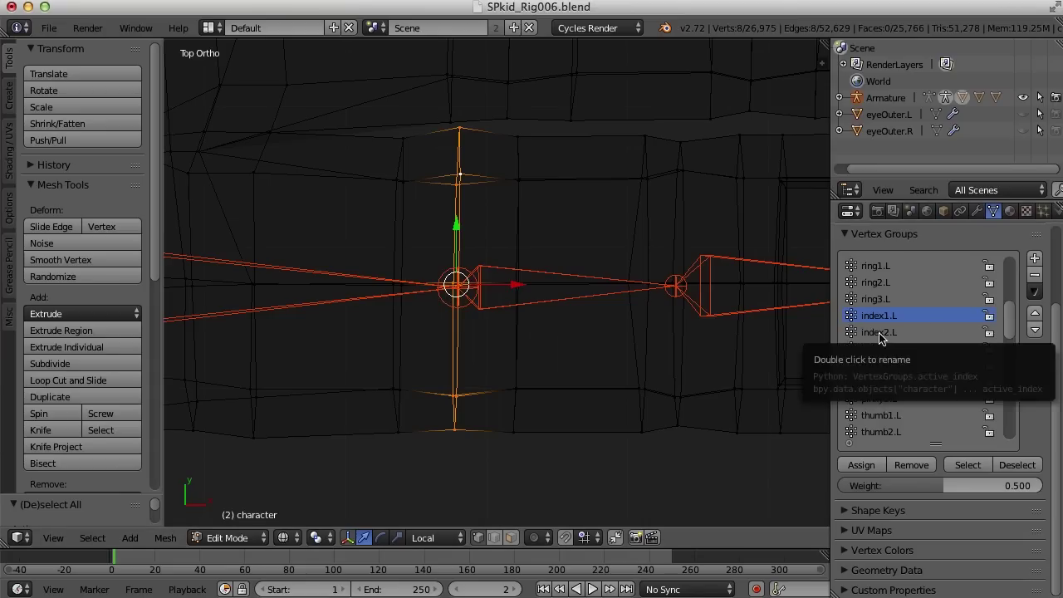
click(868, 470)
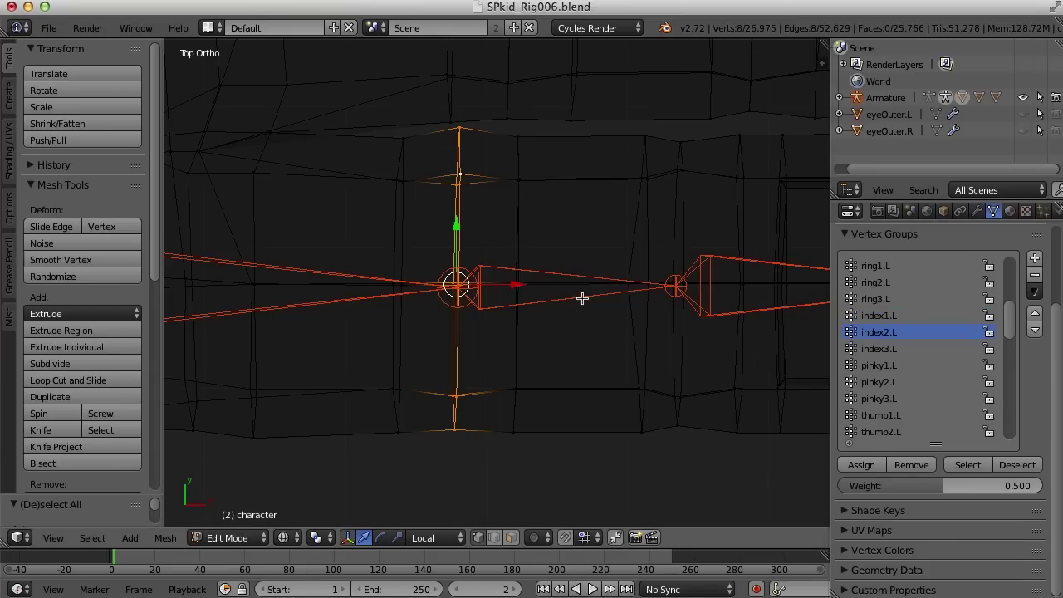
Compare the index1.L and index2.L weights in Weight Paint mode, leaving index2.L active on returning to Edit Mode.
key(Tab)
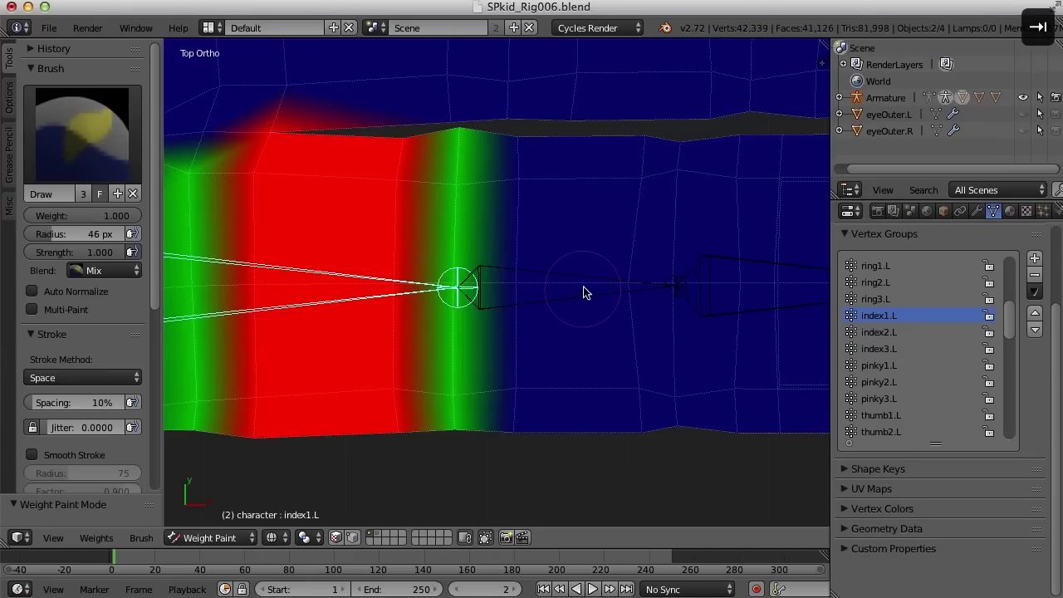
right_click(587, 286)
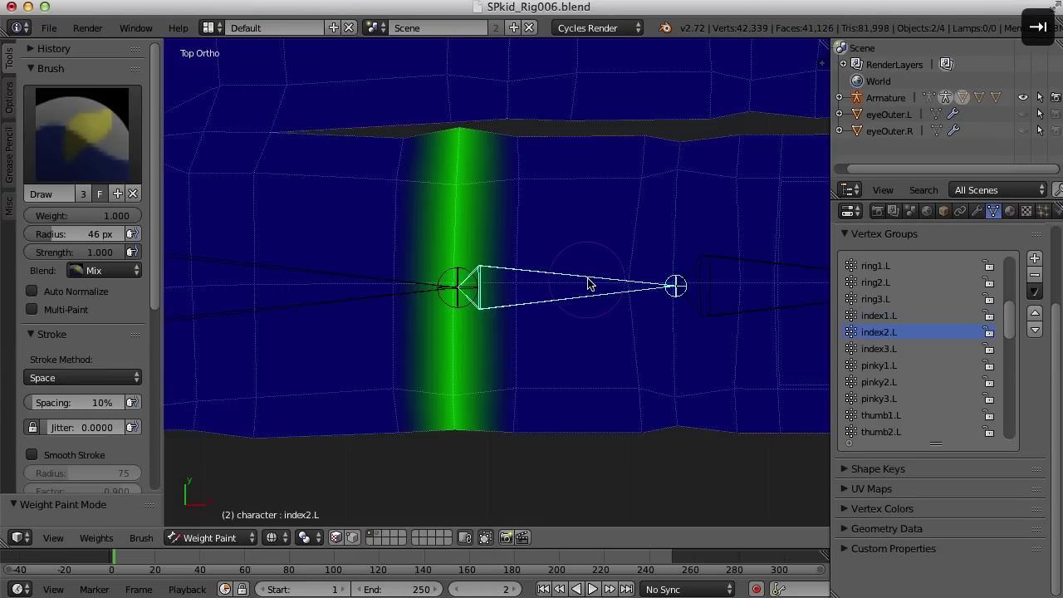
right_click(298, 275)
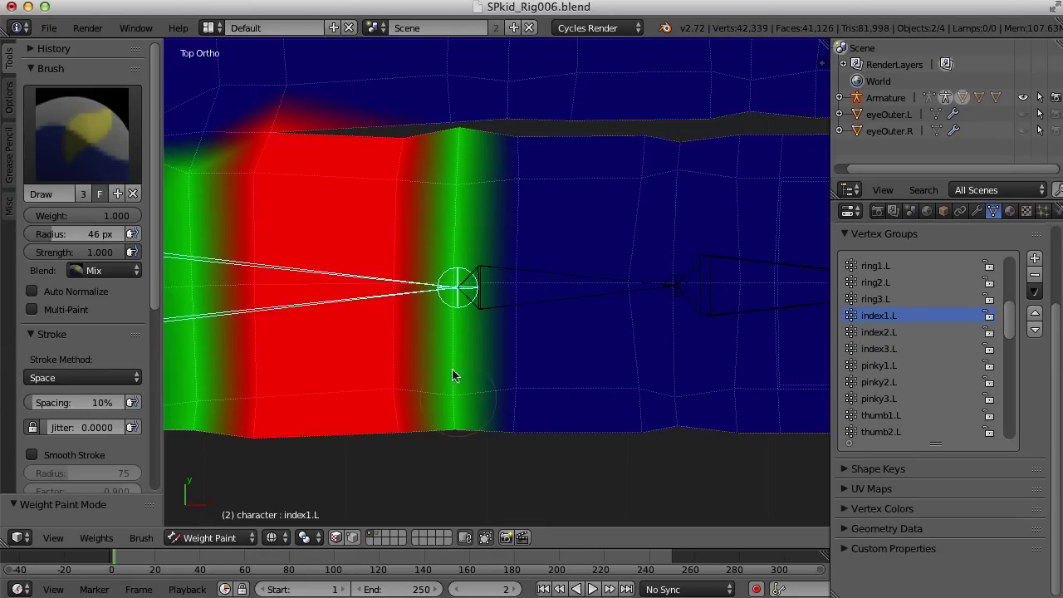
right_click(555, 278)
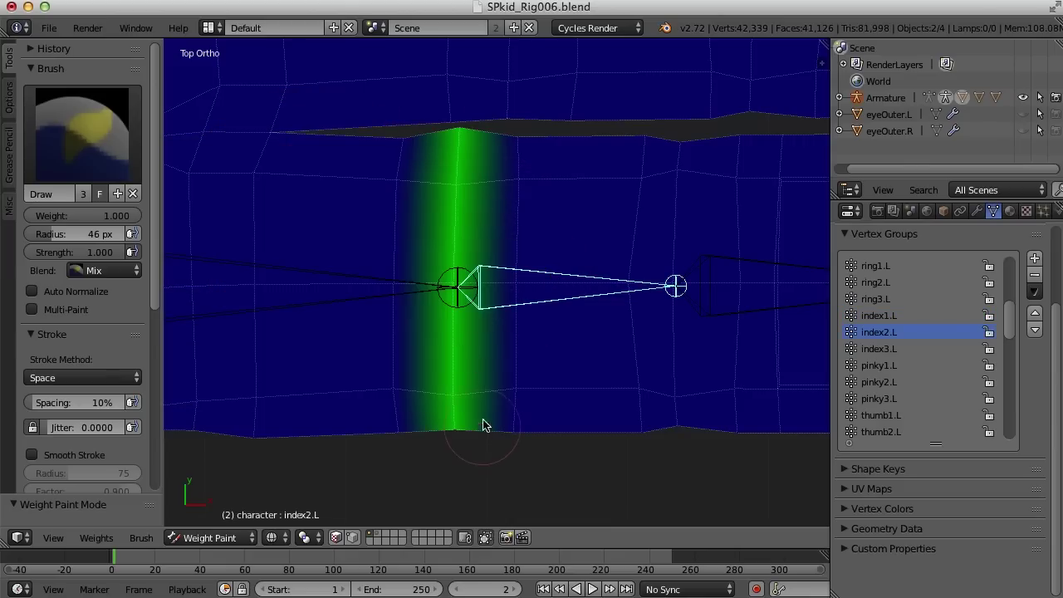
key(Tab)
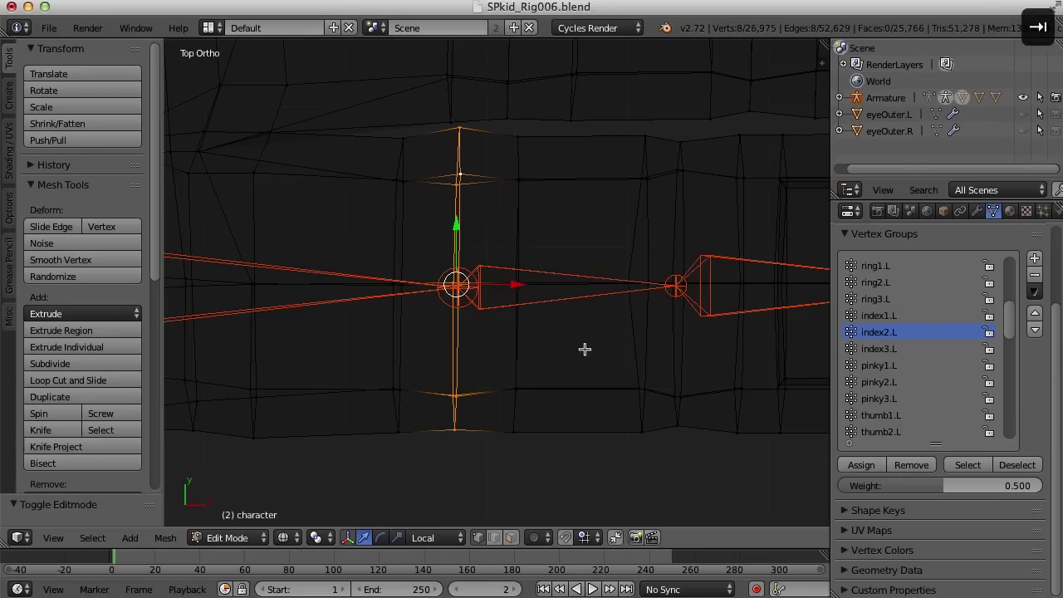
Assign the two edge loops along the index finger's middle segment to index2.L with weight 1.000.
shift+middle_drag(701, 389, 595, 398)
alt+right_click(395, 224)
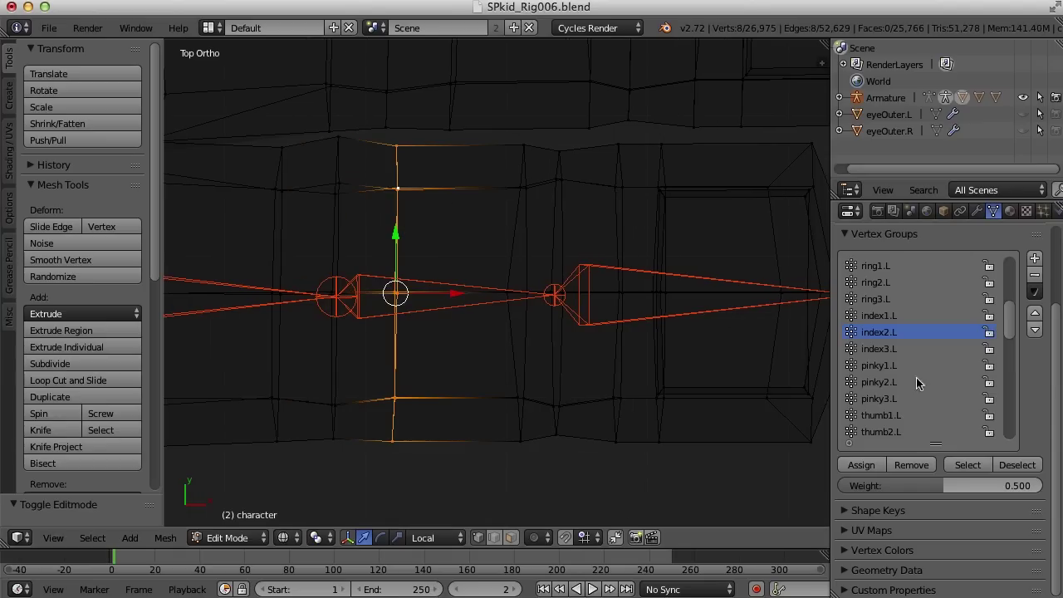
drag(929, 485, 1040, 486)
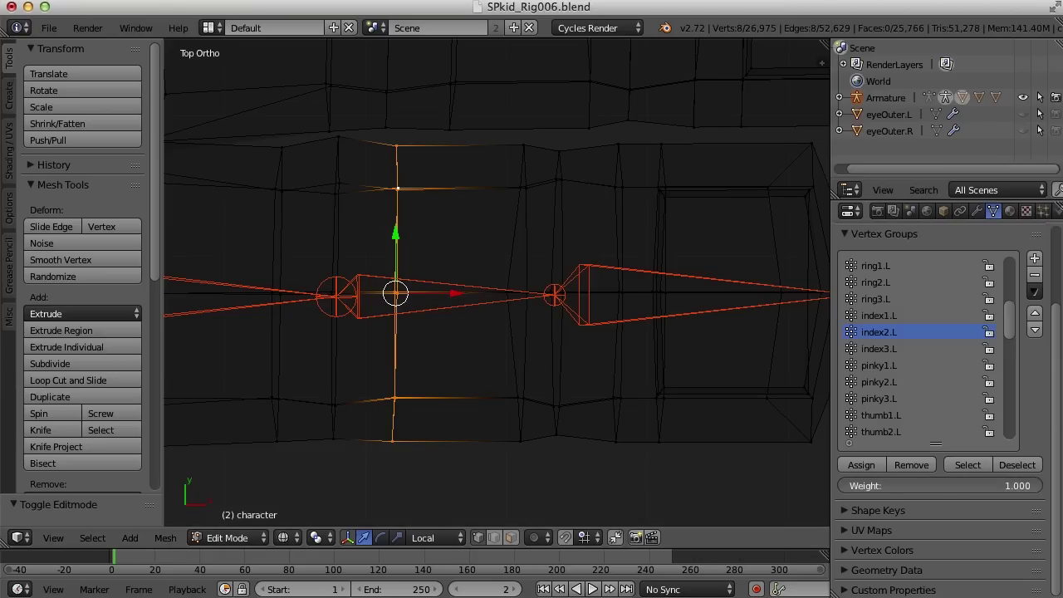
click(862, 465)
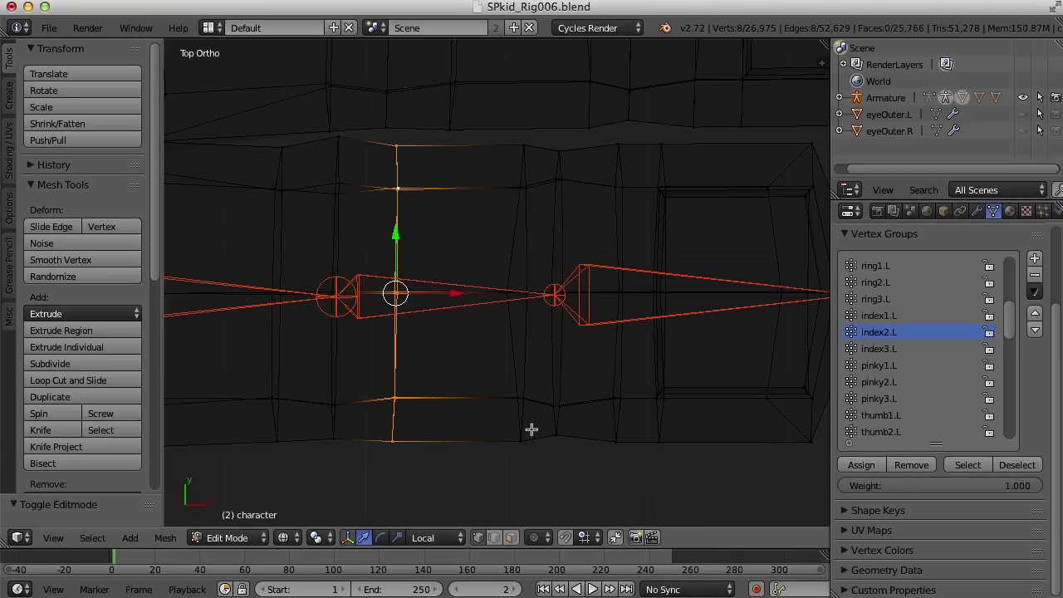
alt+right_click(524, 200)
click(864, 467)
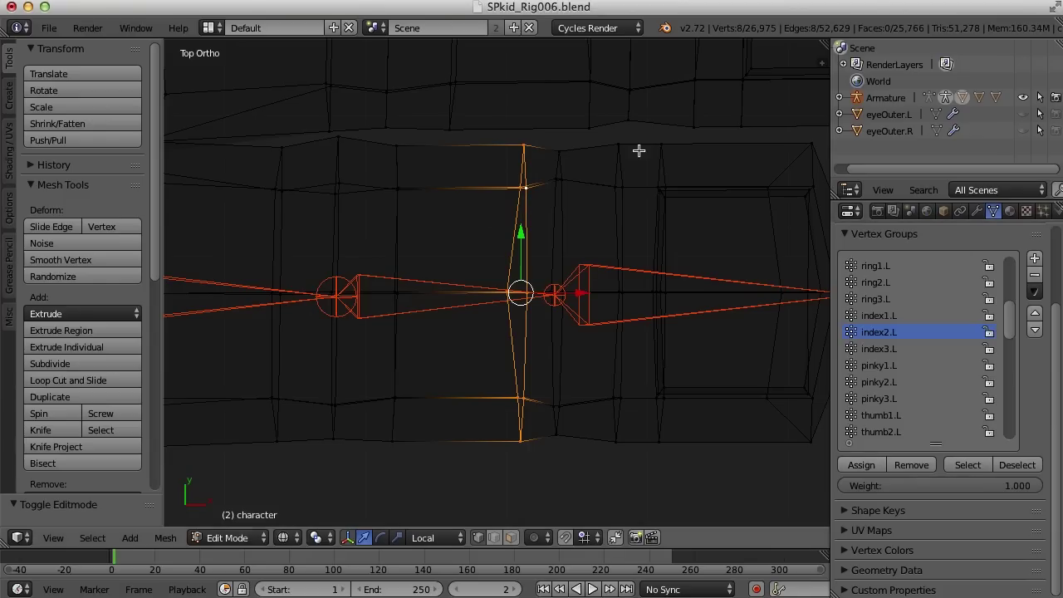
Select the edge loop at the index finger's last joint and assign it to index2.L and index3.L with weight 0.500.
alt+right_click(556, 232)
click(952, 482)
text(.5)
key(Return)
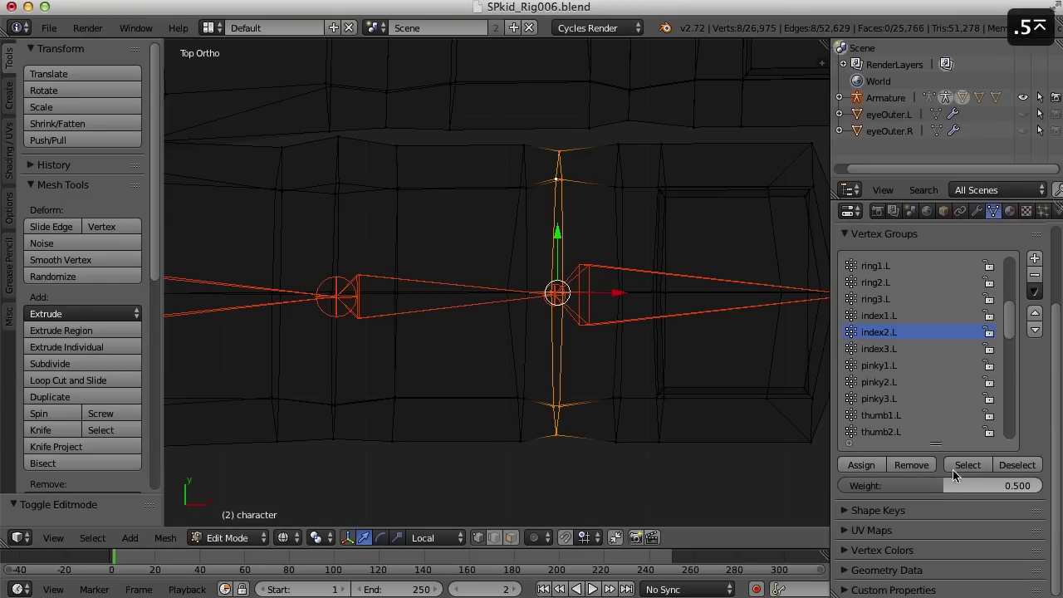
click(873, 462)
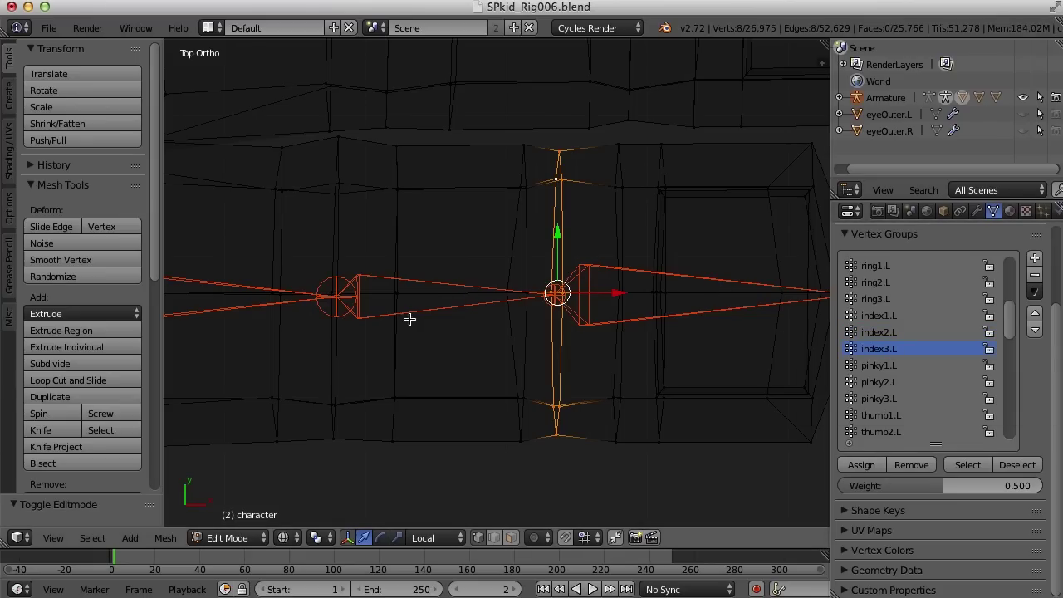
Inspect the index2.L weights in Weight Paint mode, making index3.L the active group on returning to Edit Mode.
key(Tab)
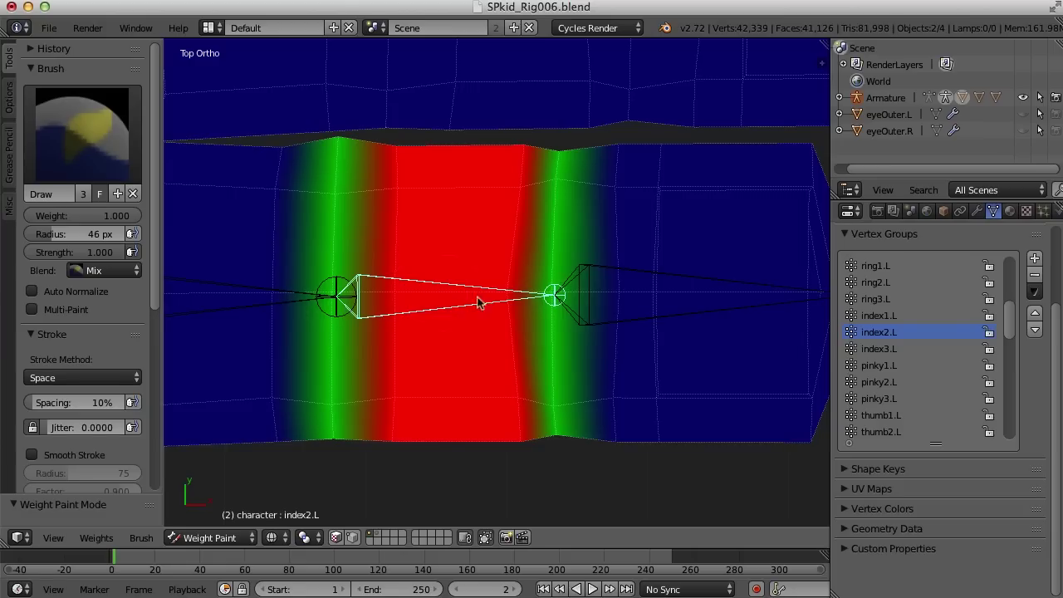
shift+middle_drag(716, 288, 560, 301)
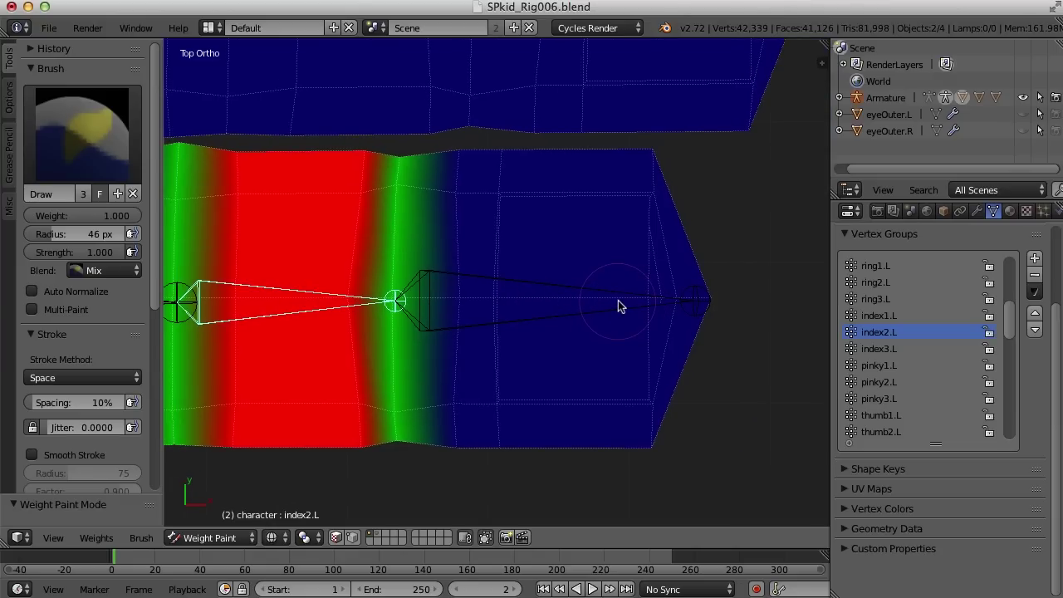
key(Tab)
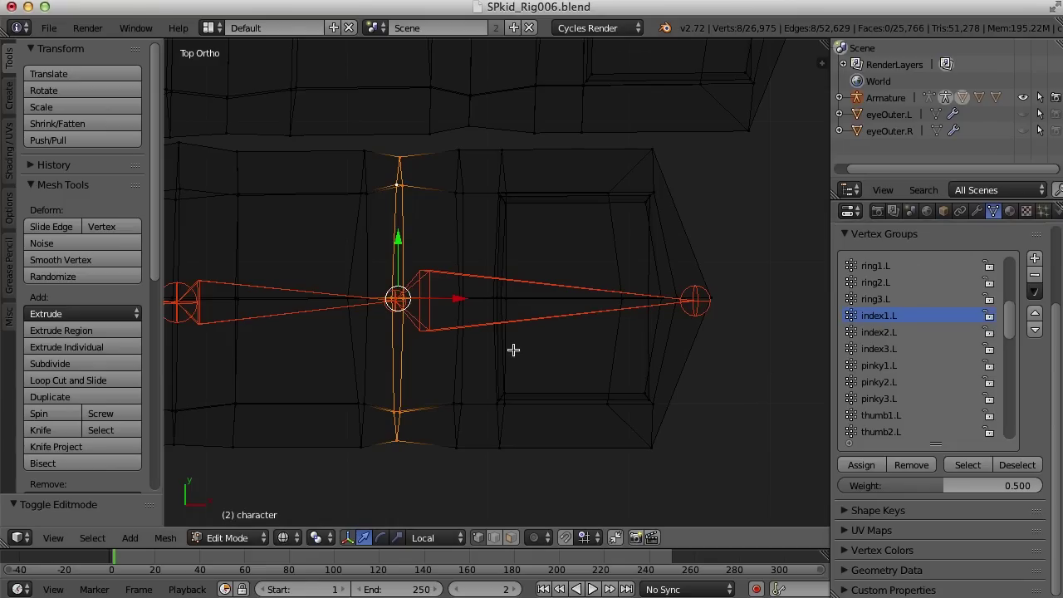
key(Tab)
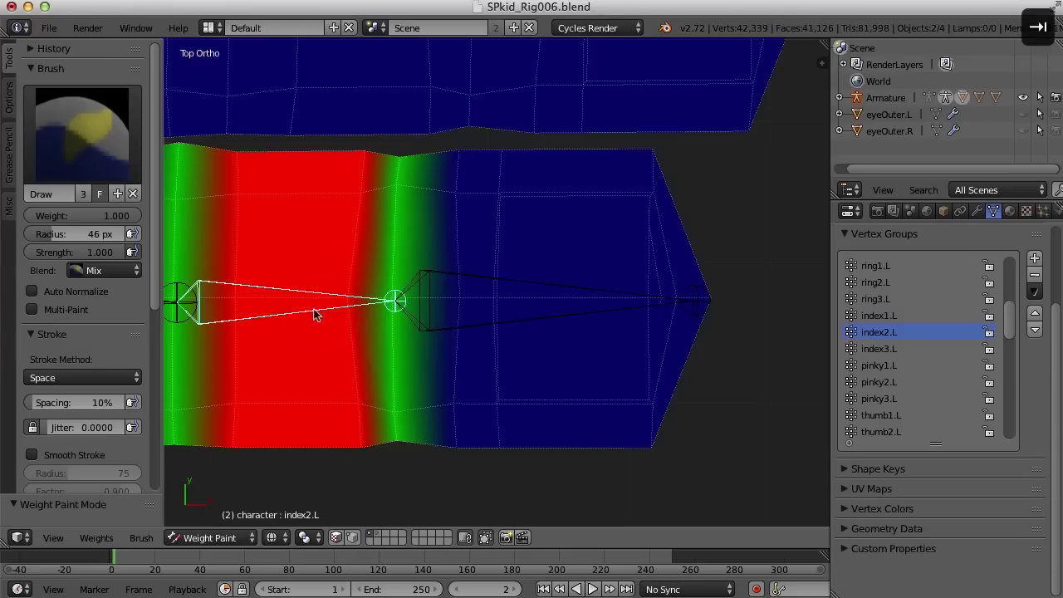
right_click(524, 283)
key(Tab)
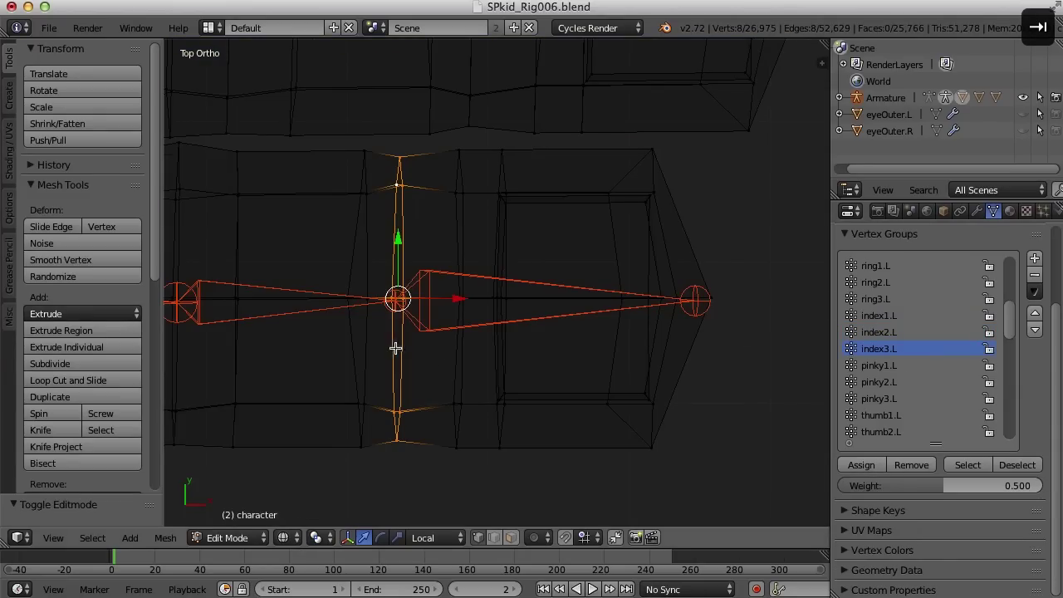
Assign the selected edge loop at the index finger's last joint to index3.L with weight 0.500.
scroll(368, 347, down, 4)
shift+middle_drag(368, 346, 393, 351)
scroll(481, 349, up, 3)
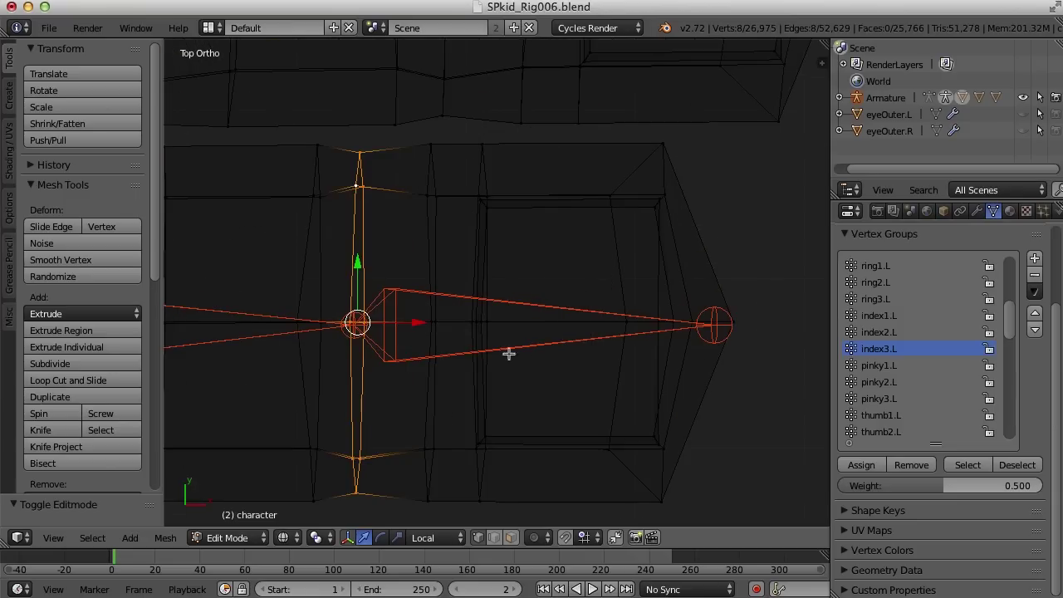
click(862, 465)
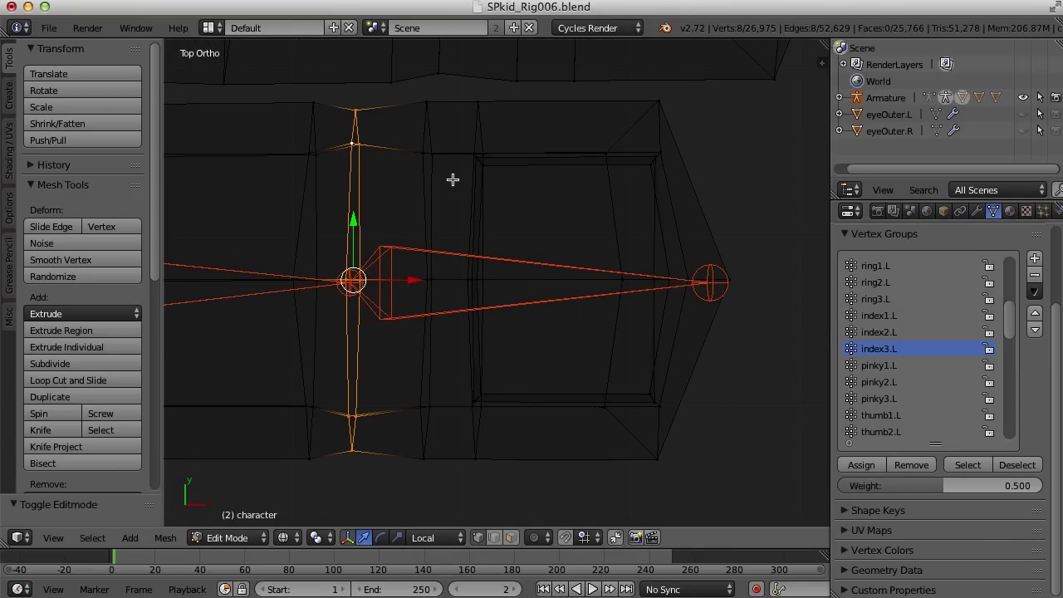
Select all the index fingertip vertices beyond the last joint and assign them to index3.L with weight 1.000, leaving nothing selected.
key(a)
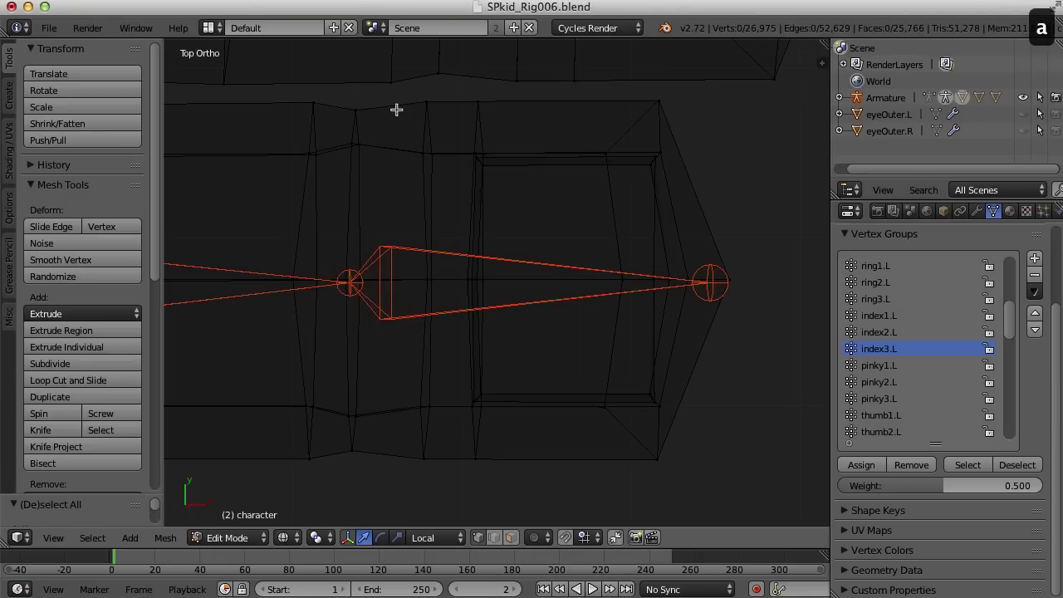
key(b)
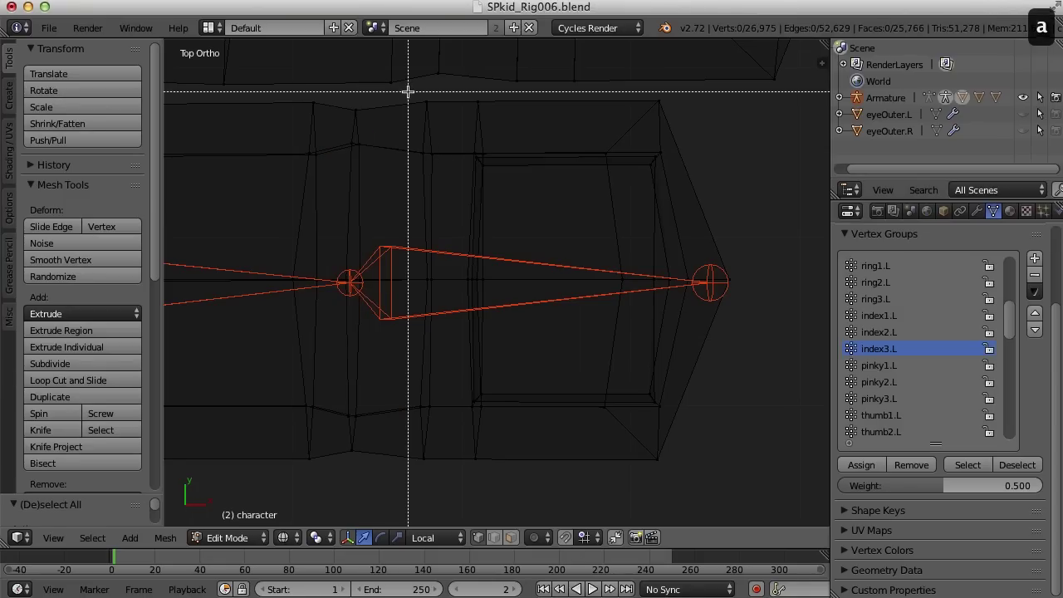
drag(407, 91, 750, 489)
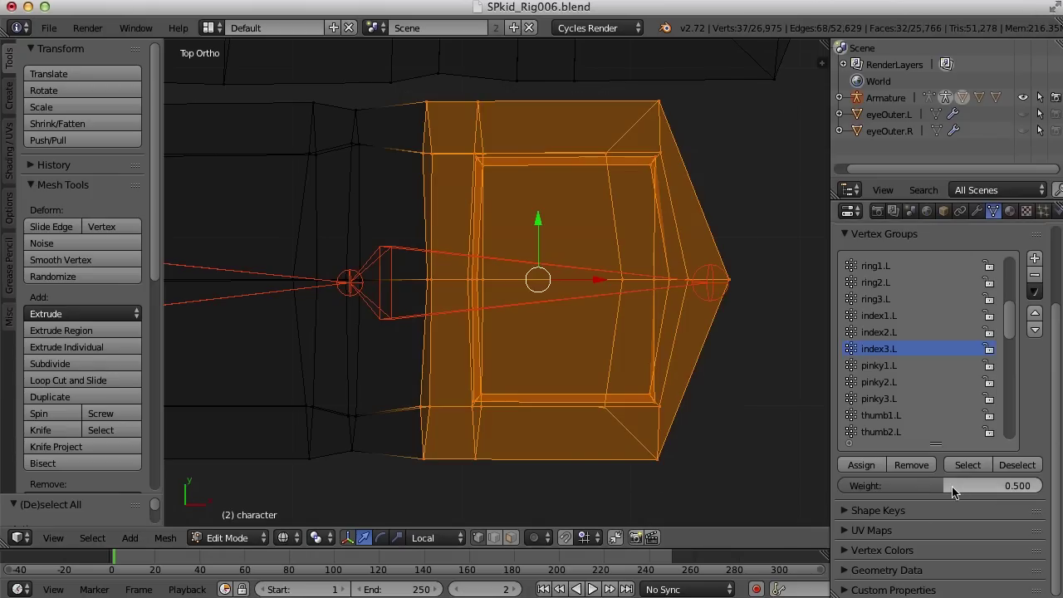
drag(926, 485, 988, 485)
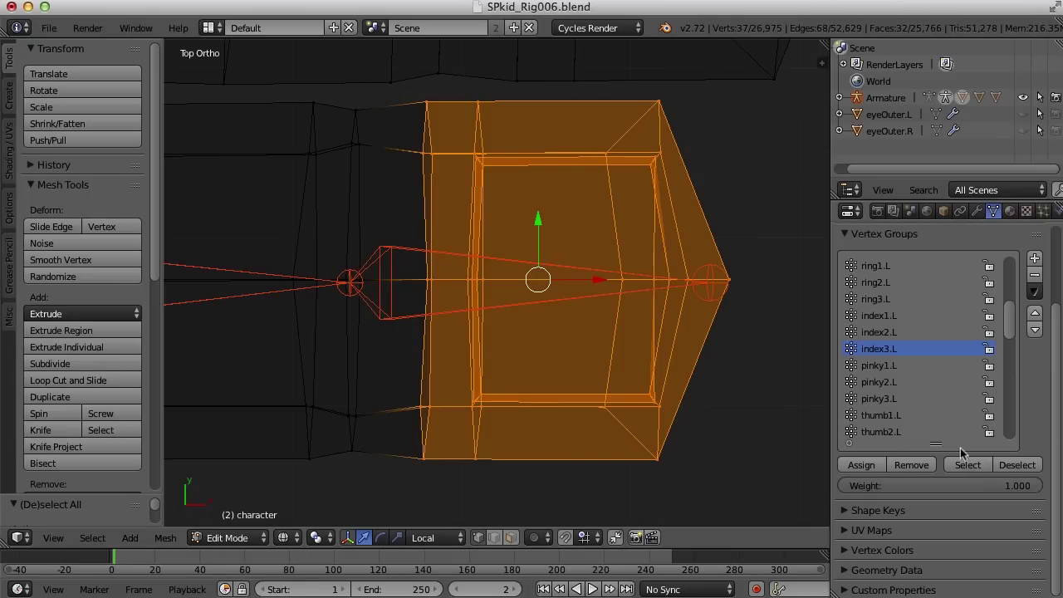
click(863, 467)
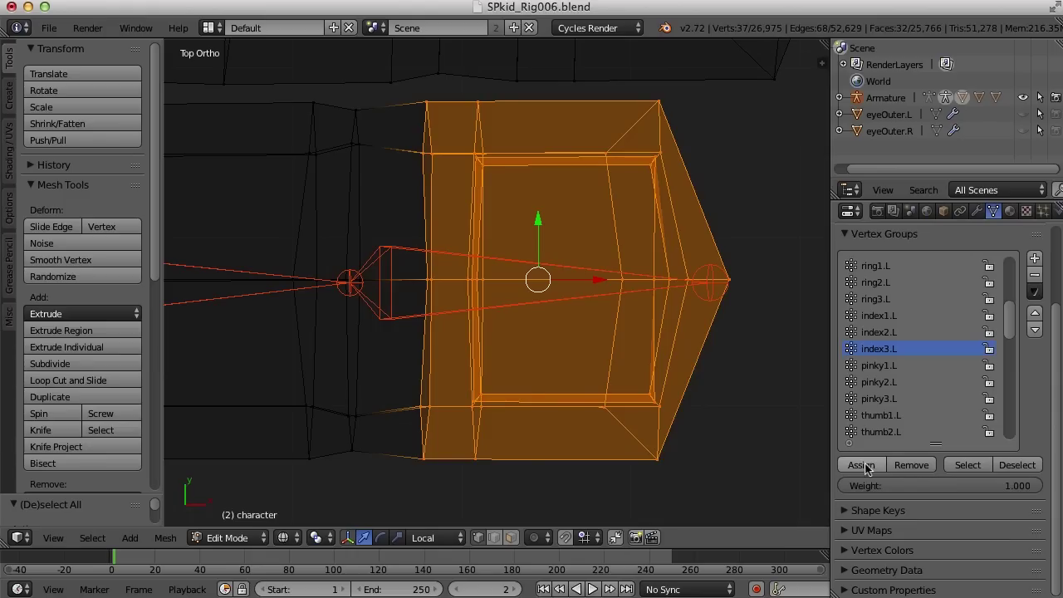
scroll(529, 393, down, 3)
key(a)
Compare the index3.L, index2.L and index1.L weights along the index finger in Weight Paint mode.
shift+middle_drag(503, 379, 683, 356)
key(Tab)
scroll(614, 373, down, 2)
shift+middle_drag(598, 375, 681, 402)
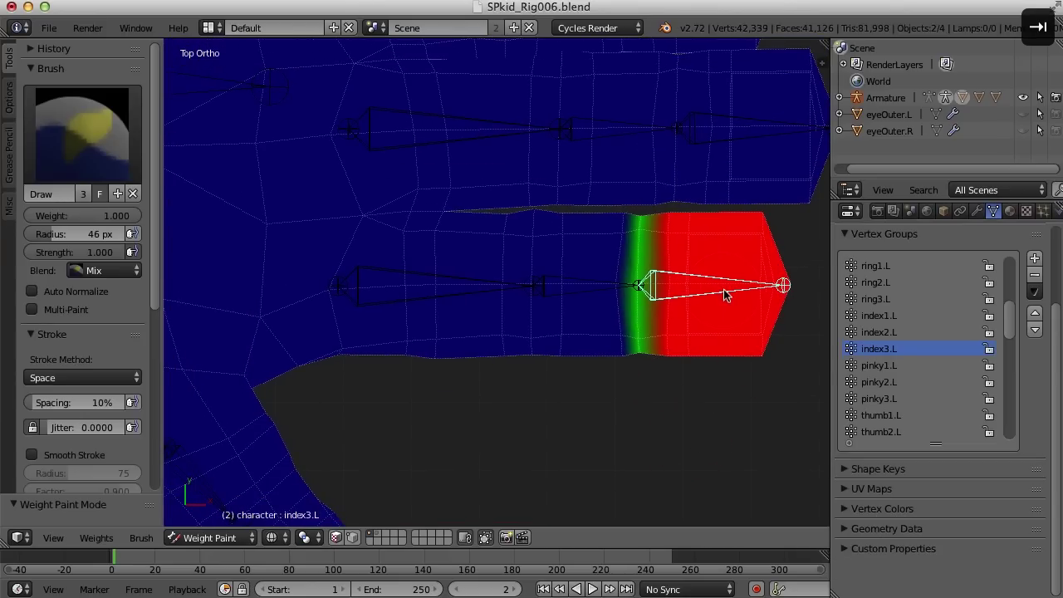
right_click(573, 297)
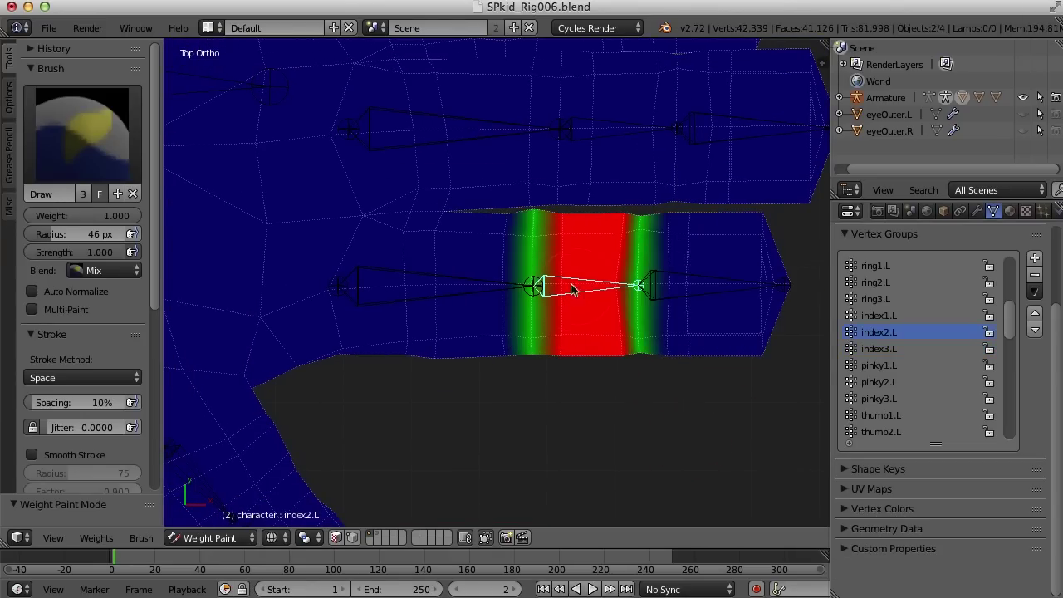
right_click(451, 295)
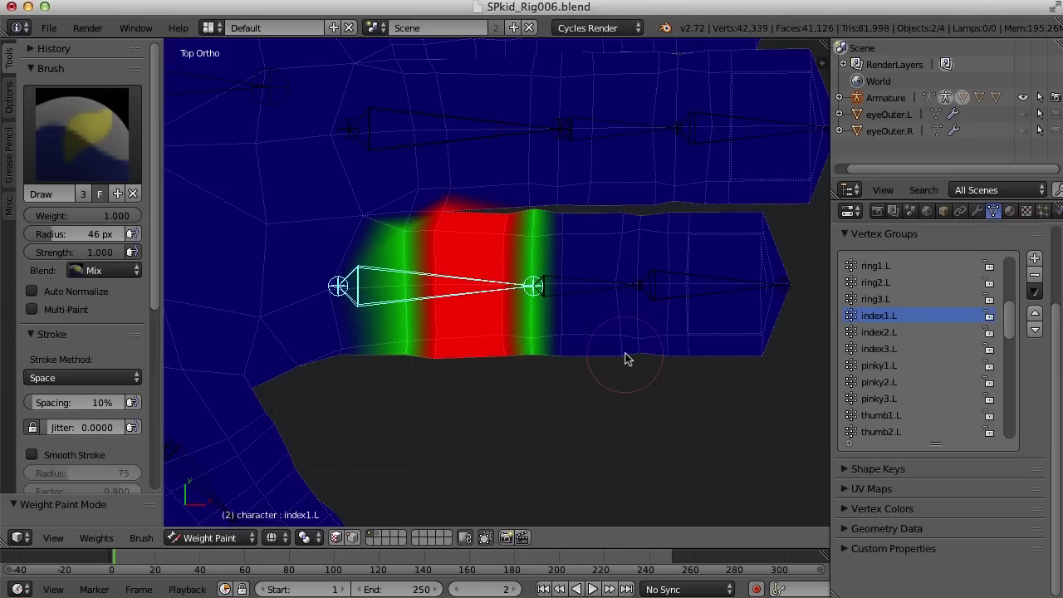
scroll(625, 359, down, 3)
shift+middle_drag(586, 359, 650, 368)
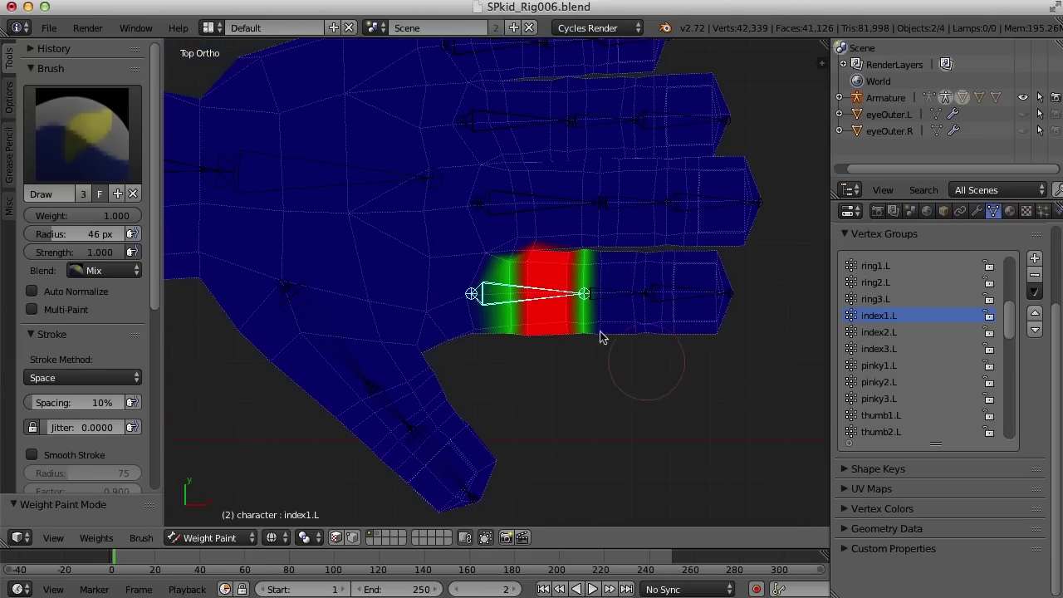
Make hand.L active, circle-select the palm vertices between the wrist and finger bases, and assign them with weight 1.000.
right_click(336, 185)
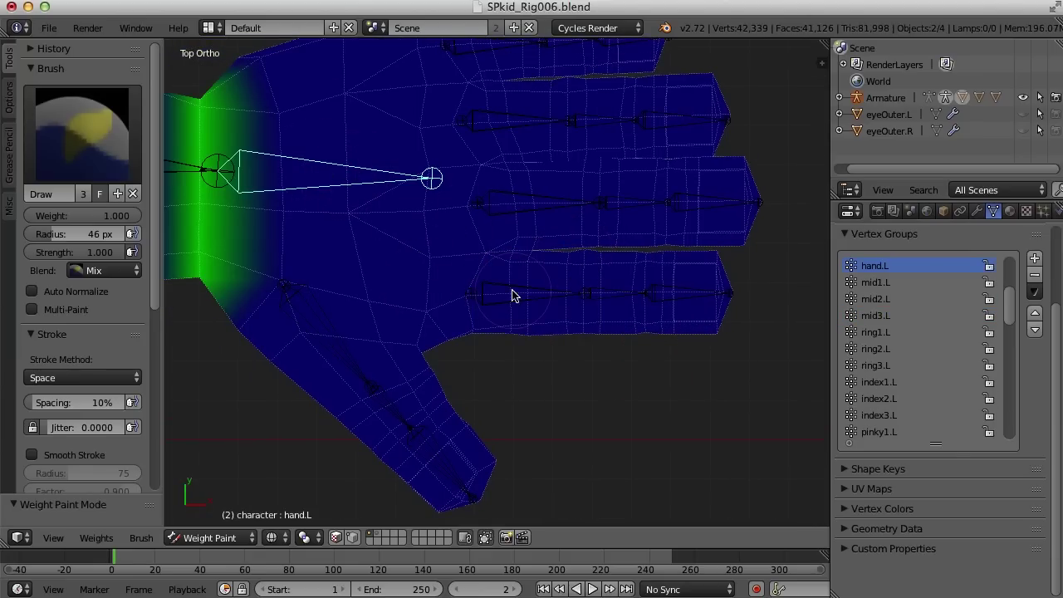
key(Tab)
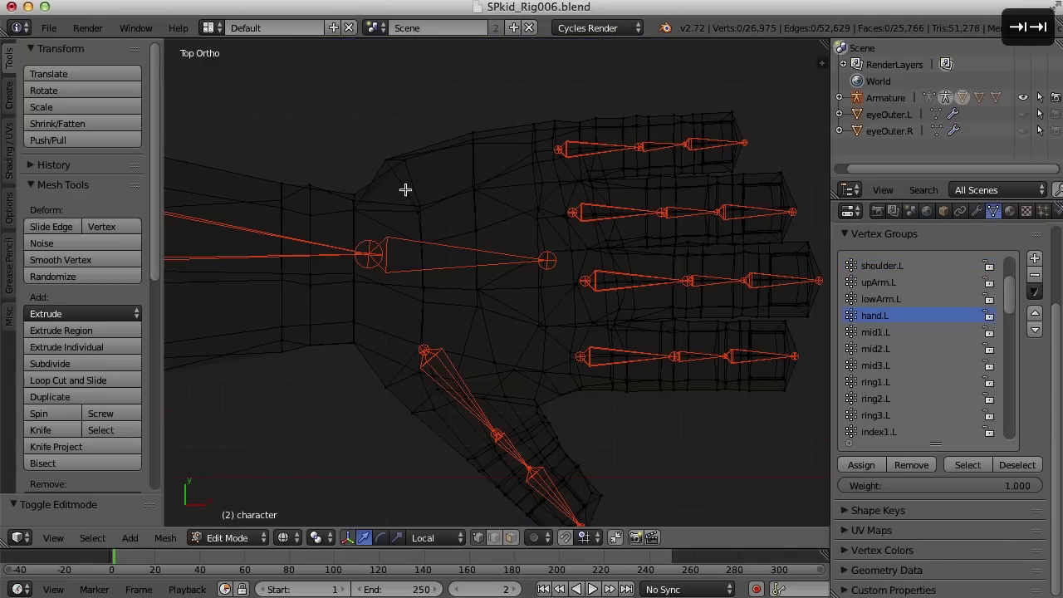
key(c)
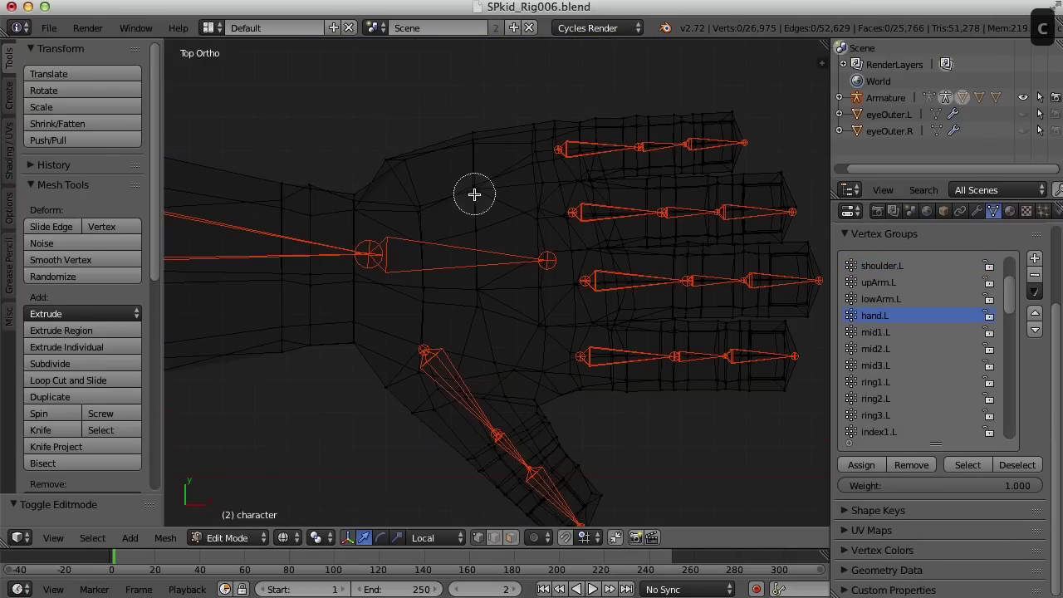
mouse_move(414, 166)
mouse_down()
mouse_move(401, 157)
mouse_move(422, 311)
mouse_move(396, 374)
mouse_move(474, 321)
mouse_move(487, 138)
mouse_move(498, 124)
mouse_move(521, 163)
mouse_move(532, 365)
mouse_move(469, 299)
mouse_move(401, 383)
mouse_move(519, 371)
mouse_move(500, 359)
mouse_up()
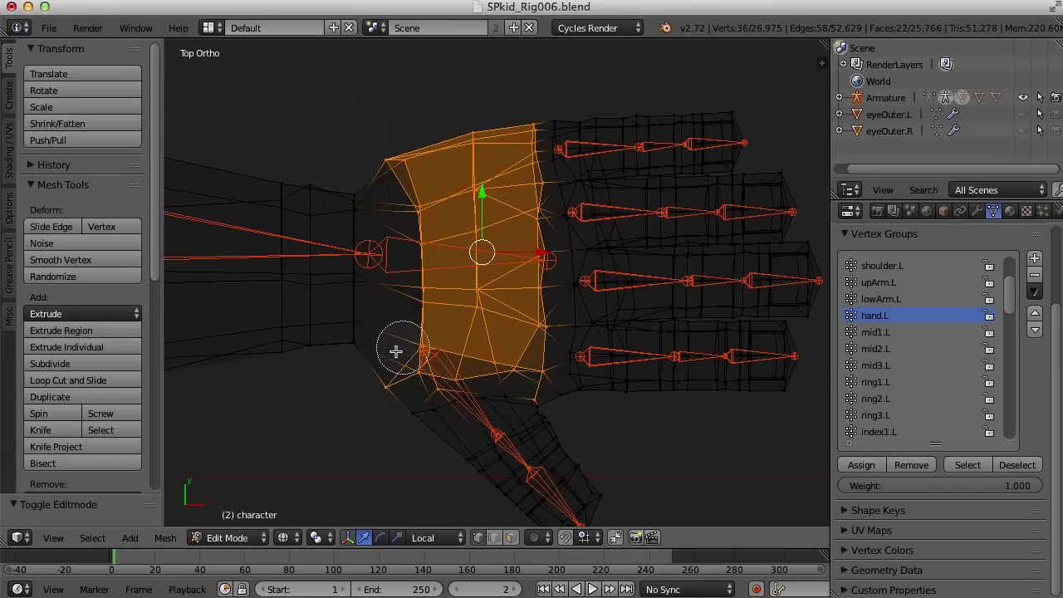
right_click(647, 247)
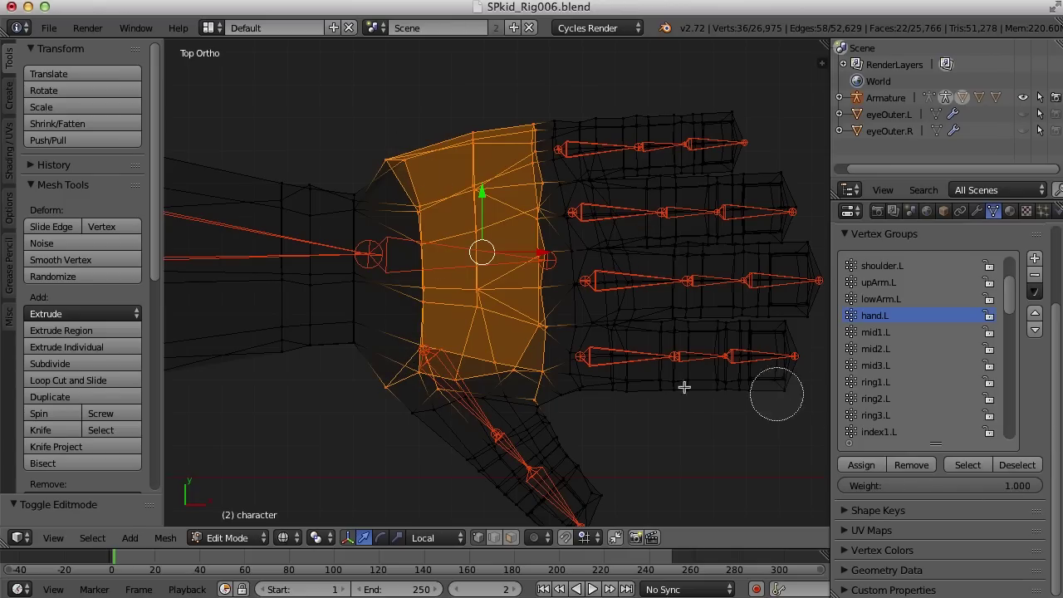
right_click(666, 419)
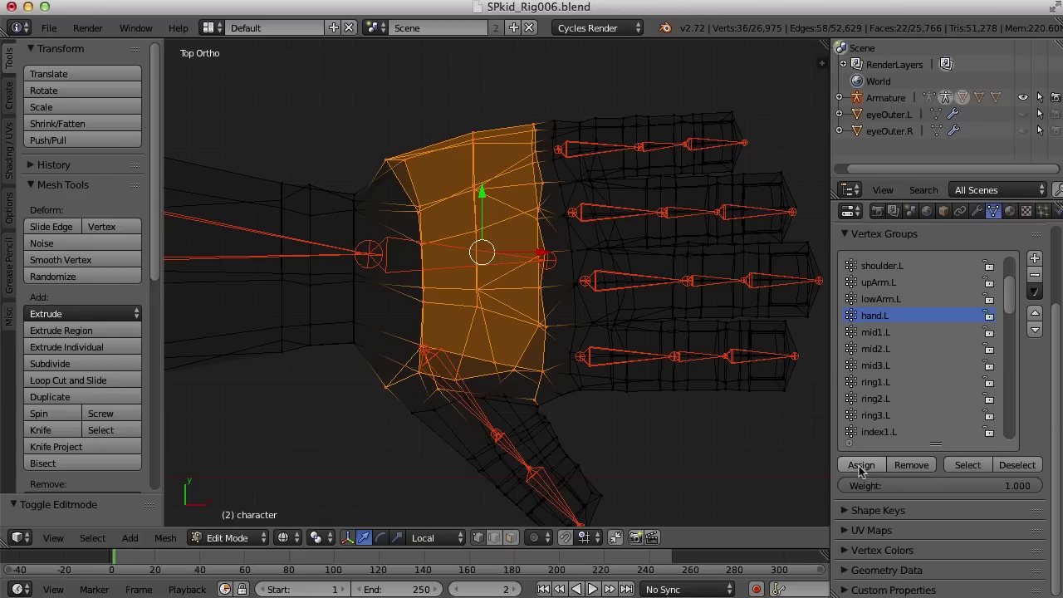
click(860, 468)
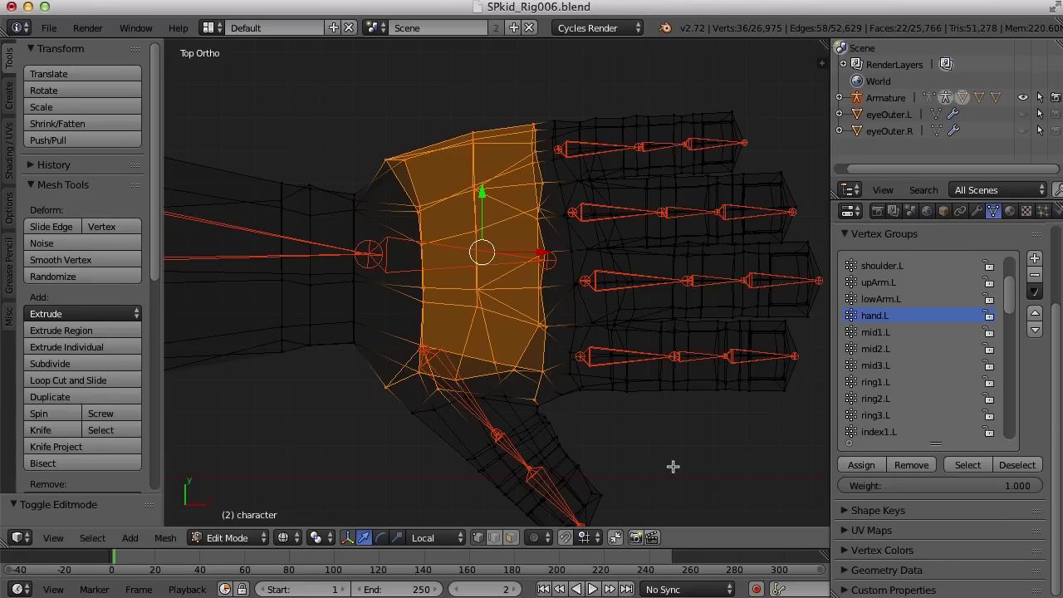
Check the palm's hand.L weights in Weight Paint mode, returning to Edit Mode in top view.
key(Tab)
key(ctrl+Tab)
mouse_move(603, 403)
middle_down()
mouse_move(640, 439)
mouse_move(647, 106)
mouse_move(629, 233)
mouse_move(645, 396)
mouse_move(676, 363)
middle_up()
key(KP_7)
key(Tab)
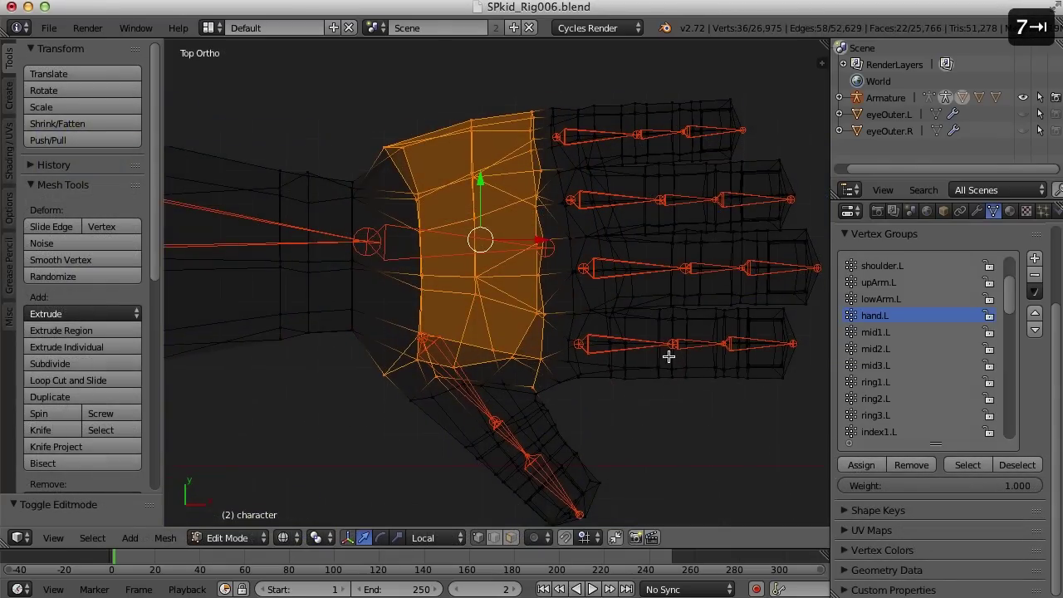
Select the edge loop where the palm meets the four fingers and assign it to hand.L with weight 0.500.
alt+right_click(559, 264)
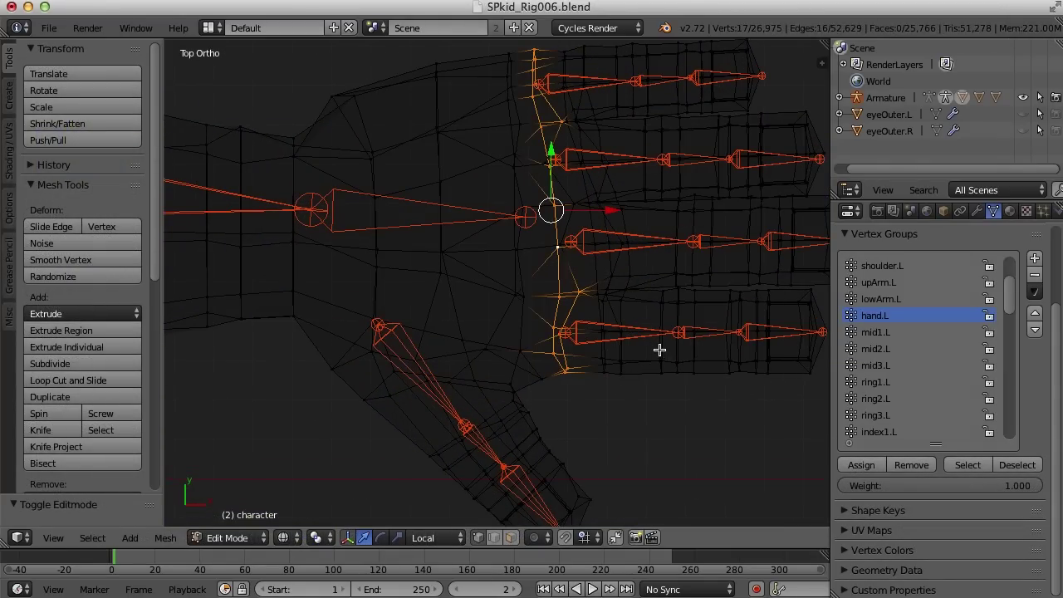
click(959, 488)
text(.5)
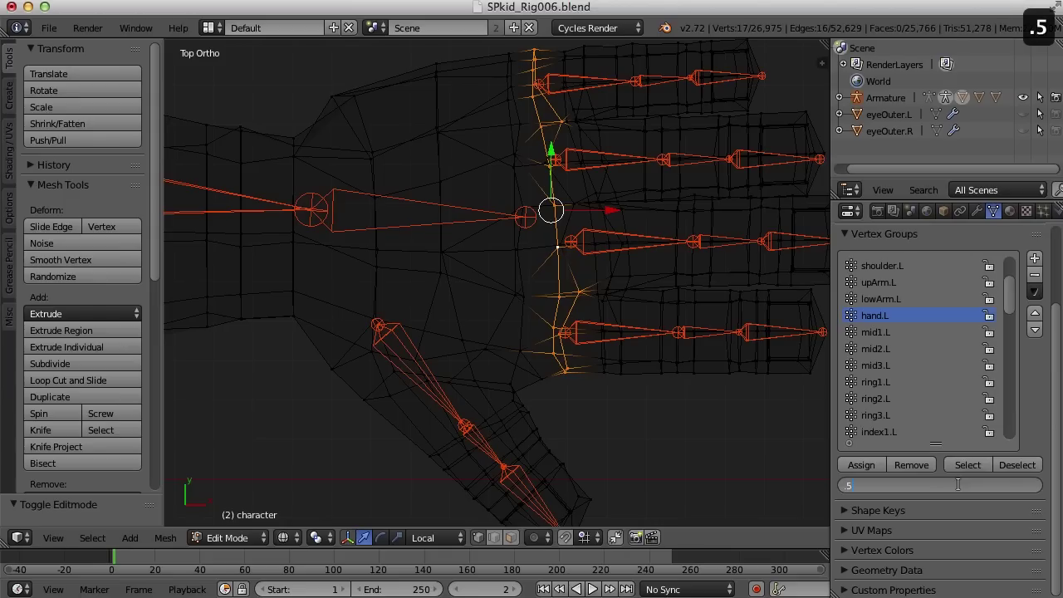
key(Return)
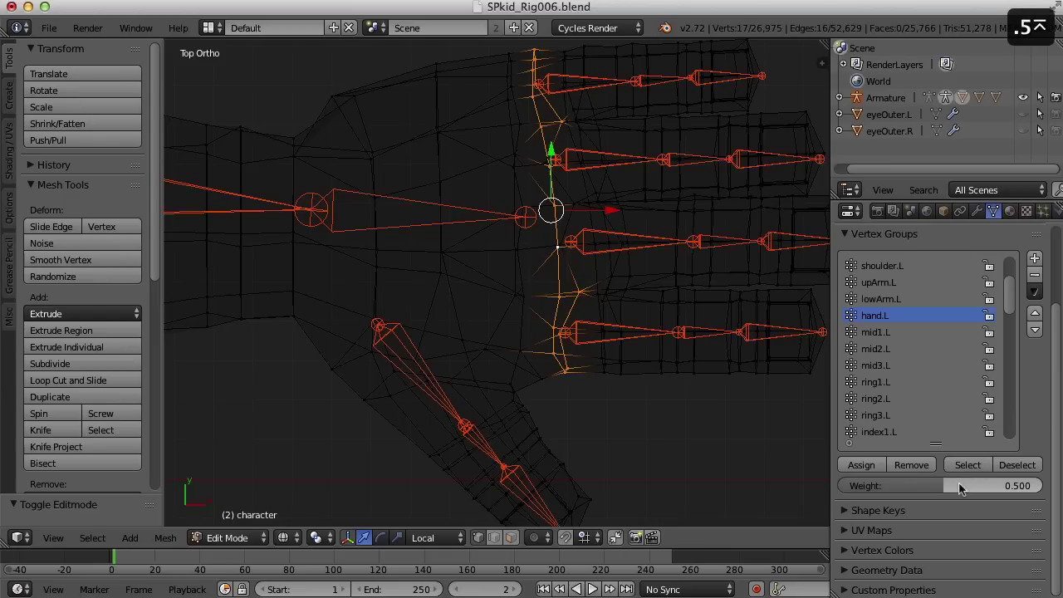
click(863, 466)
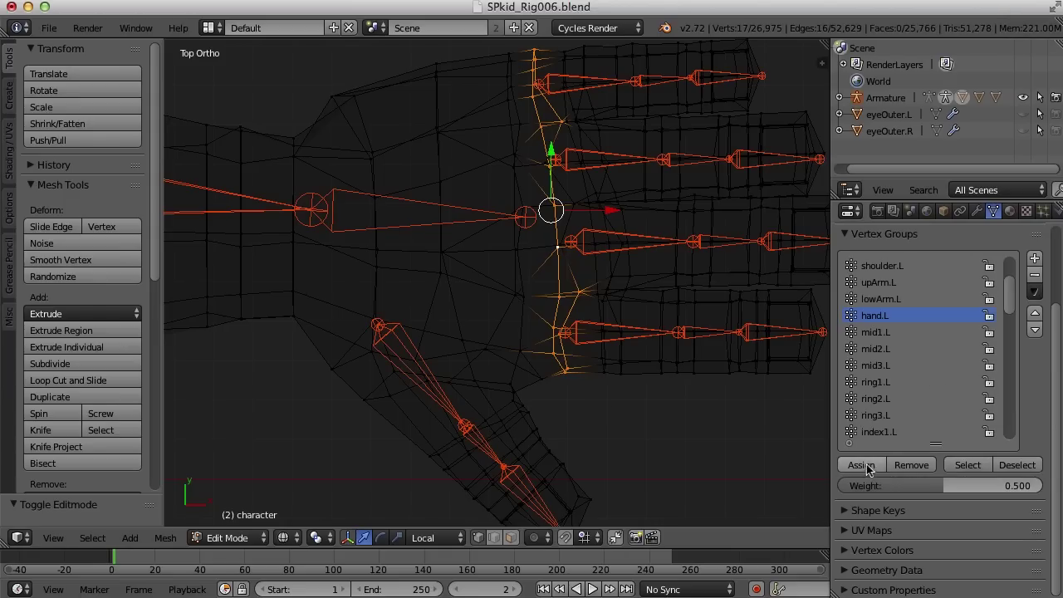
Inspect the hand.L weight falloff at the finger bases from above and at an angle, returning to Edit Mode in top view.
key(Tab)
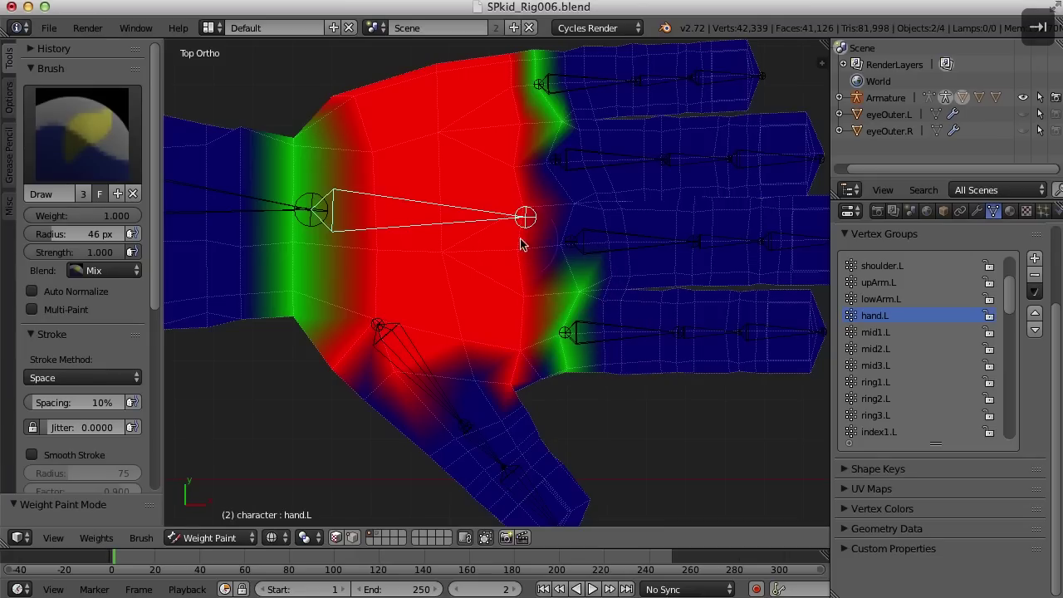
key(Tab)
key(Tab)
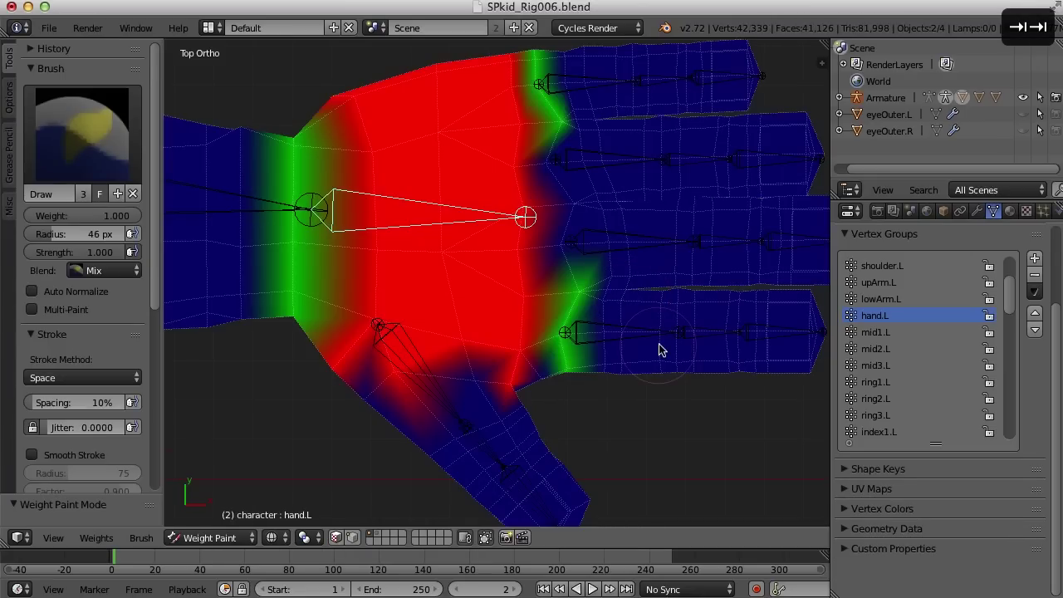
key(Tab)
key(Tab)
scroll(621, 294, up, 2)
mouse_move(679, 315)
middle_down()
mouse_move(671, 237)
mouse_move(648, 269)
mouse_move(669, 224)
mouse_move(664, 261)
middle_up()
key(Tab)
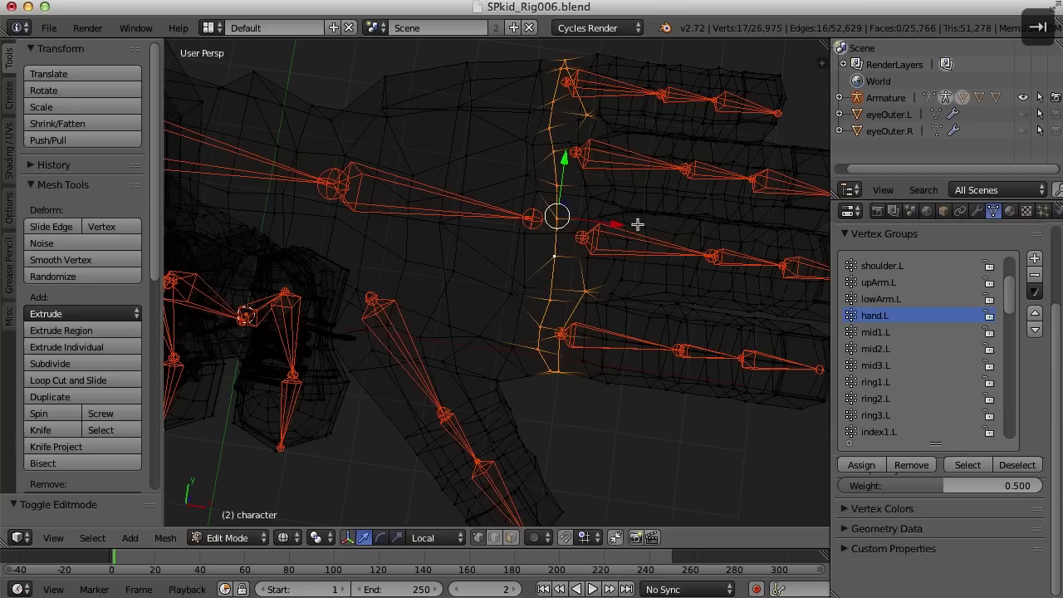
middle_drag(604, 197, 631, 222)
key(KP_7)
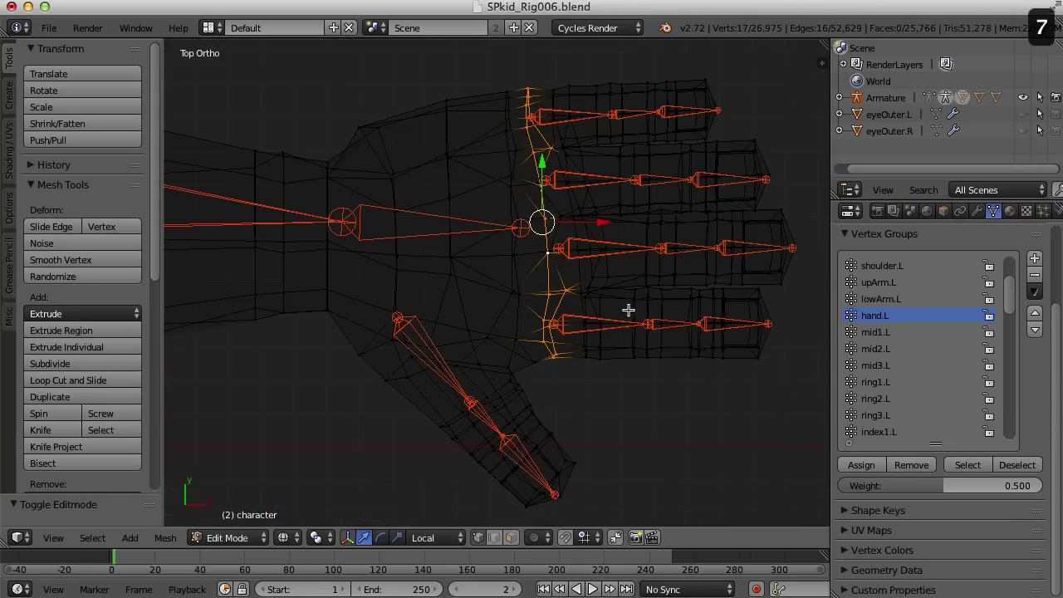
Assign the edge loop just past the finger bases to hand.L at 0.500 and the palm-side loop at 1.000, returning to Weight Paint mode.
scroll(635, 321, up, 2)
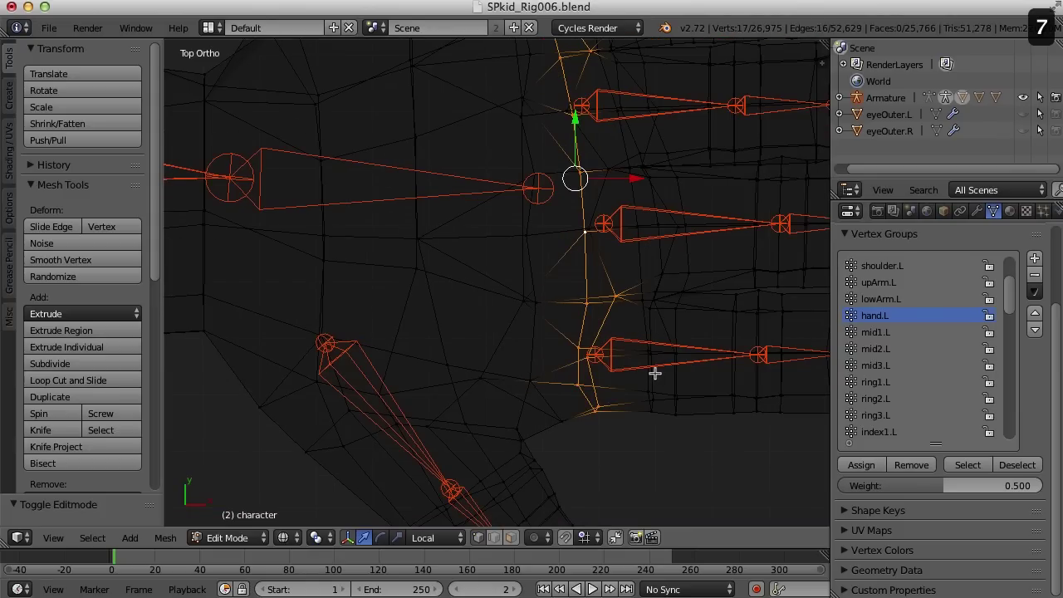
scroll(683, 362, down, 5)
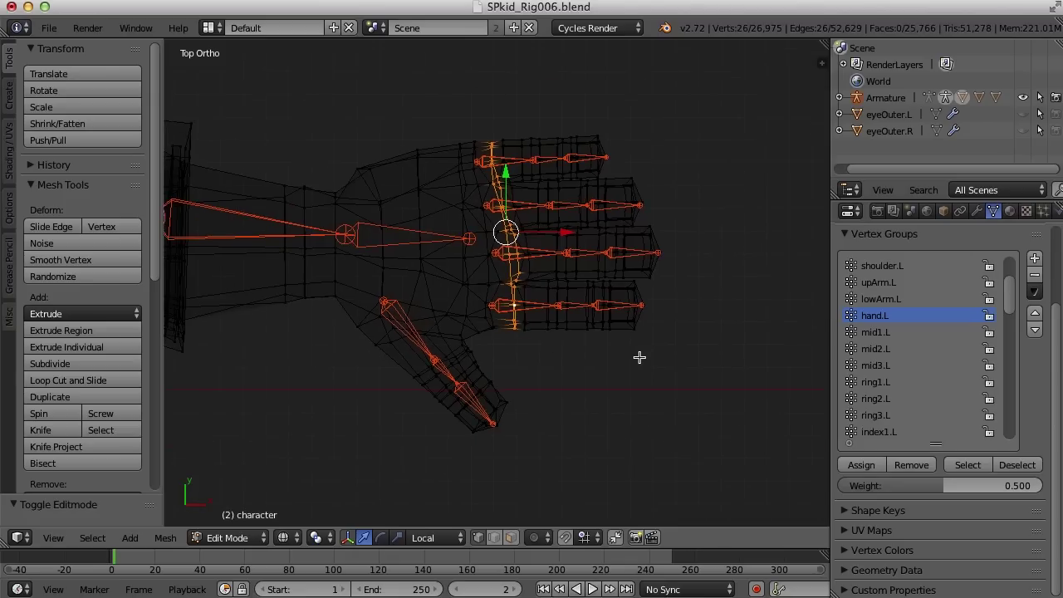
scroll(640, 346, up, 4)
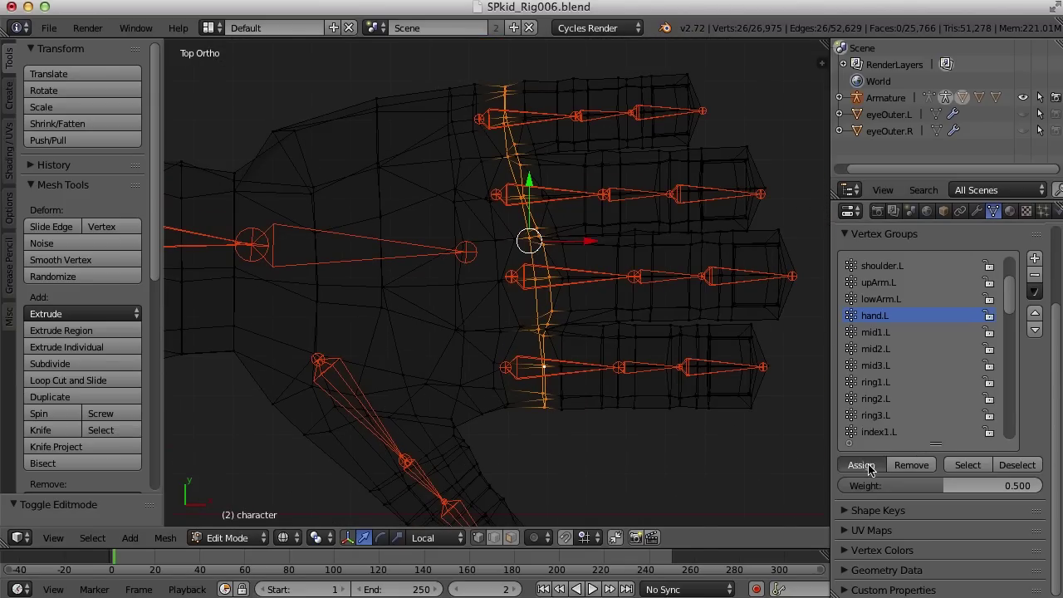
alt+right_click(511, 341)
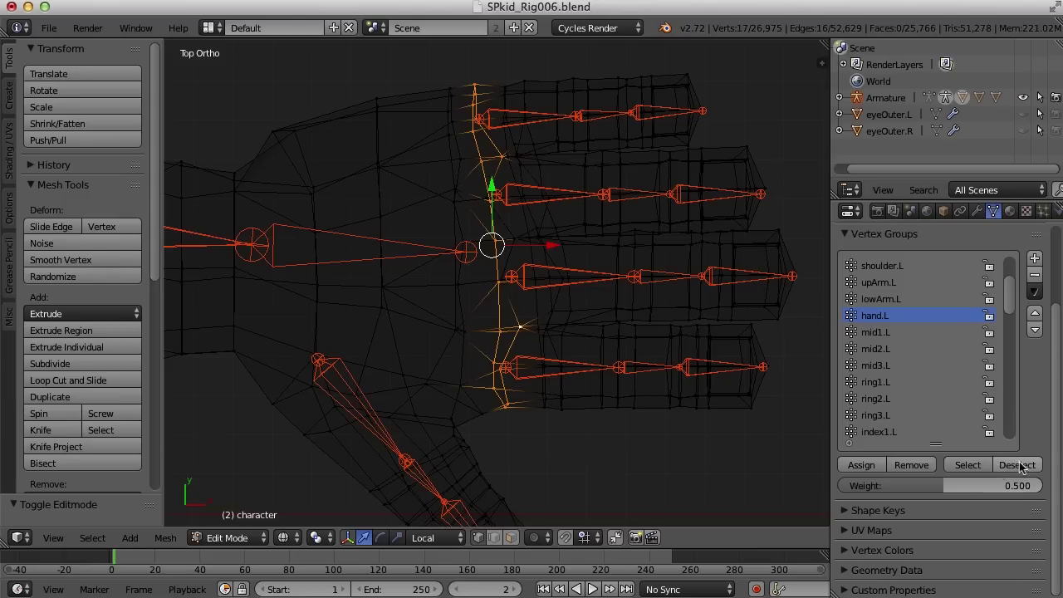
drag(947, 488, 1042, 488)
click(861, 465)
key(a)
key(Tab)
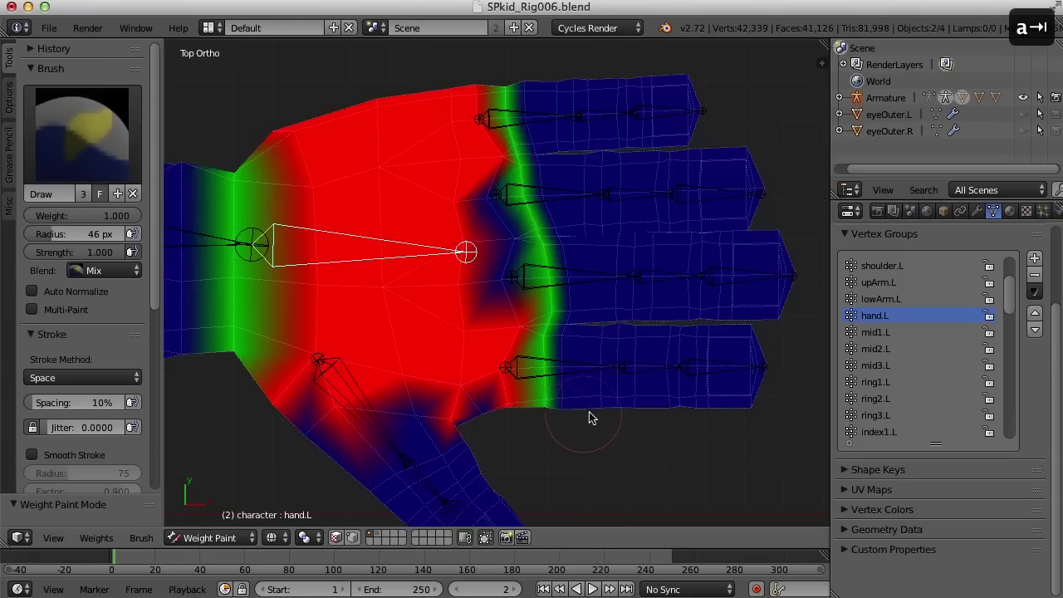
Shrink the brush radius to 20 px and paint full hand.L weight into the gaps behind the finger bases and beside the thumb.
scroll(589, 415, up, 2)
mouse_move(521, 300)
middle_down()
mouse_move(509, 251)
mouse_move(443, 249)
mouse_move(510, 308)
mouse_move(525, 297)
middle_up()
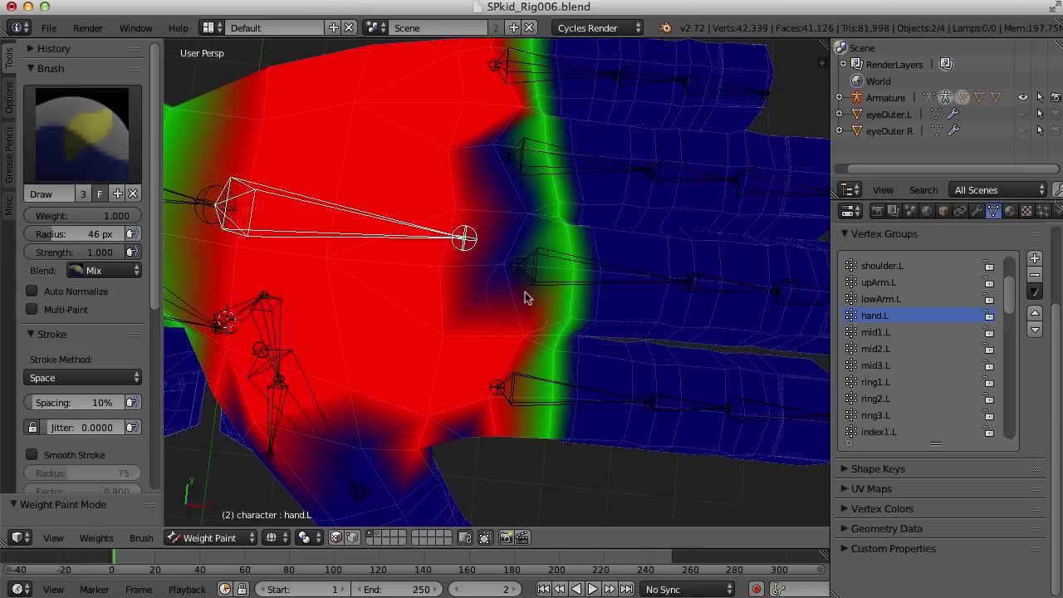
key(KP_7)
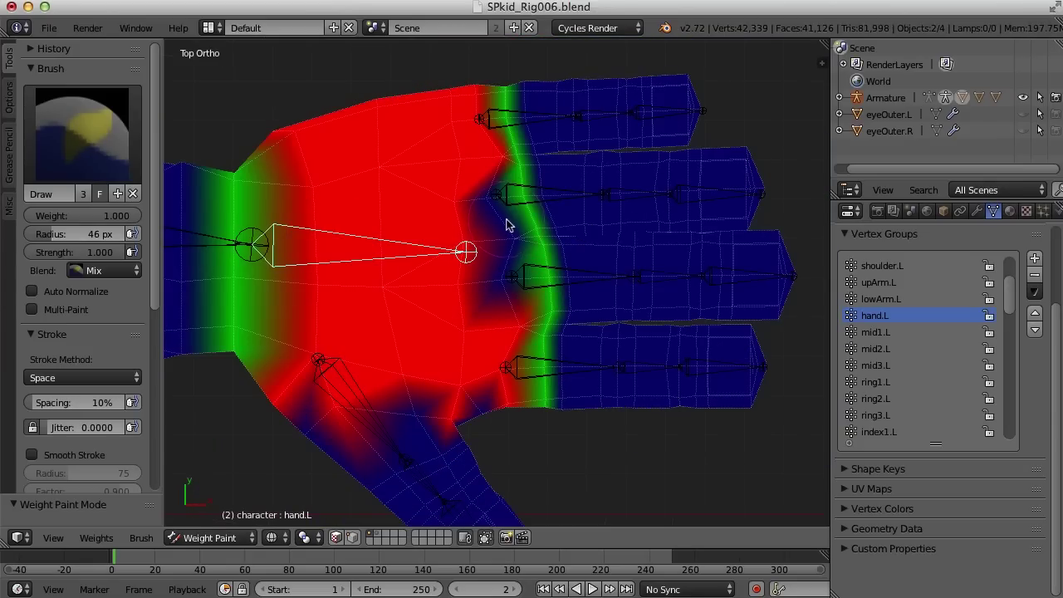
key(f)
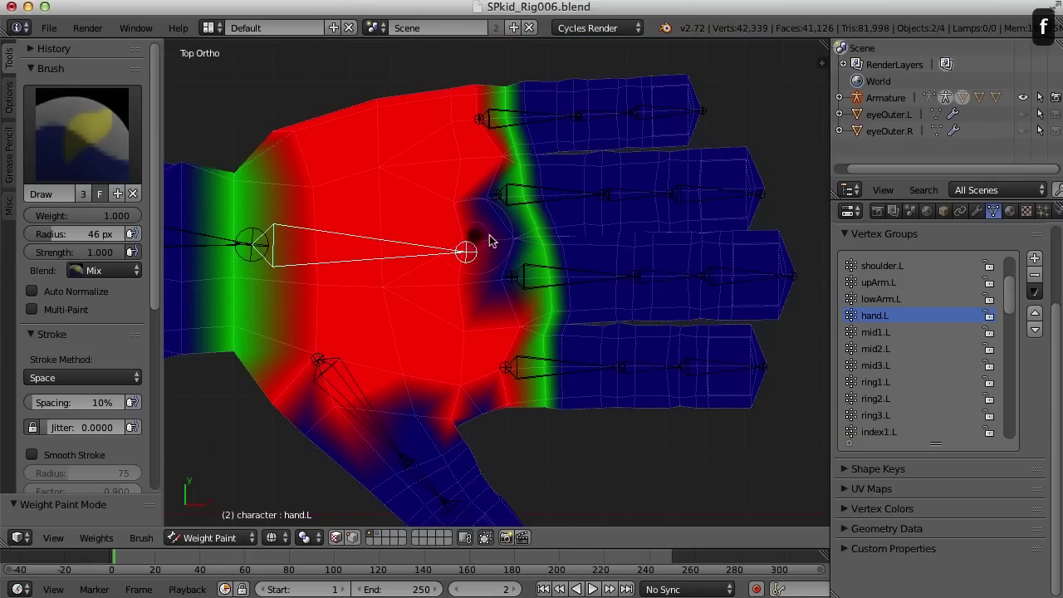
click(513, 217)
mouse_move(489, 187)
mouse_down()
mouse_move(519, 267)
mouse_move(494, 302)
mouse_up()
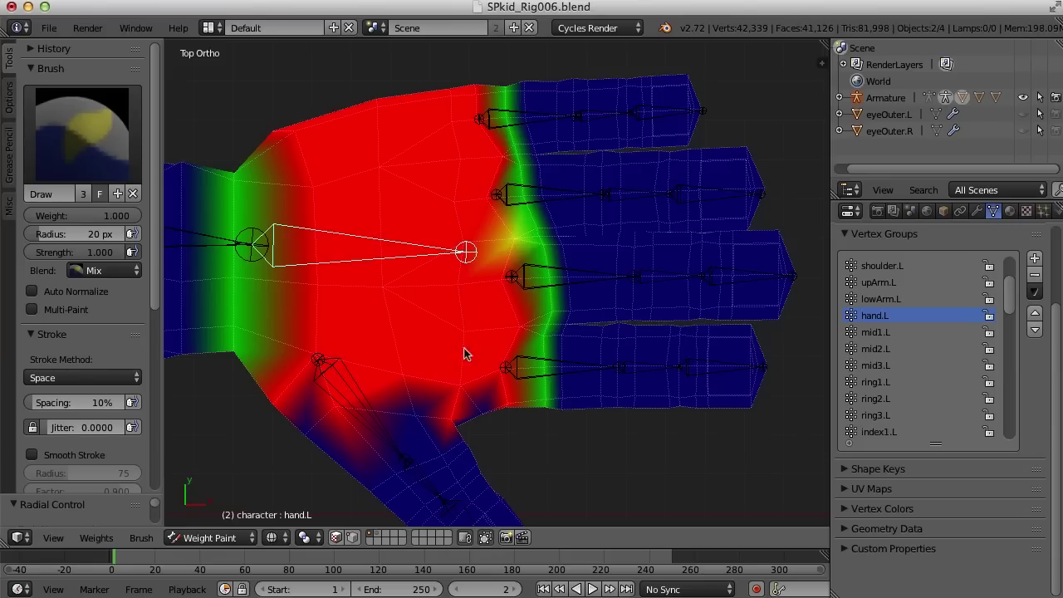
drag(467, 392, 487, 384)
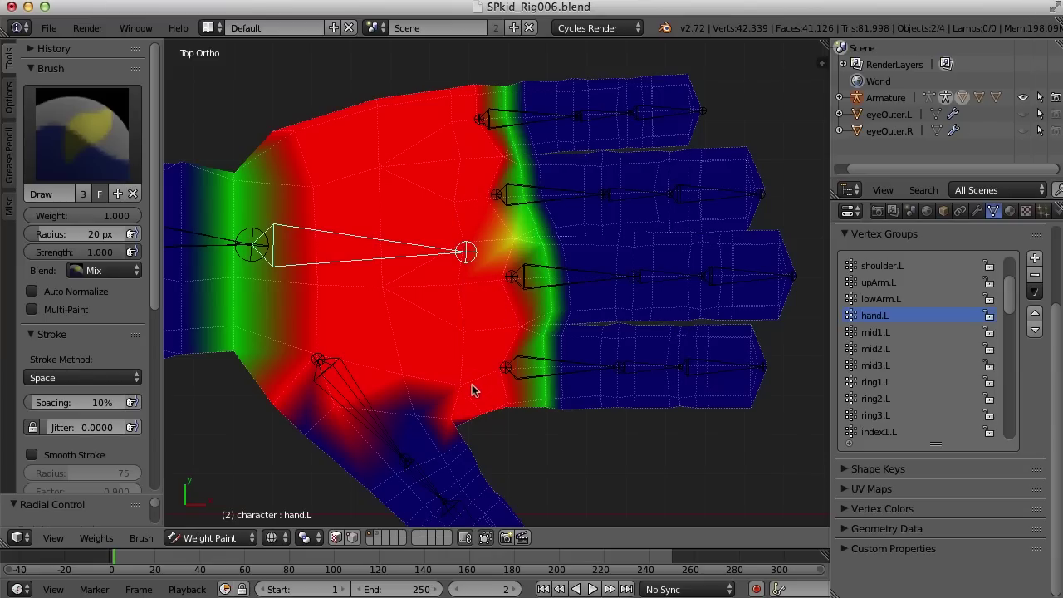
Check the repainted hand.L palm from another angle and make the index1.L bone active in top view.
middle_drag(422, 407, 498, 427)
key(KP_7)
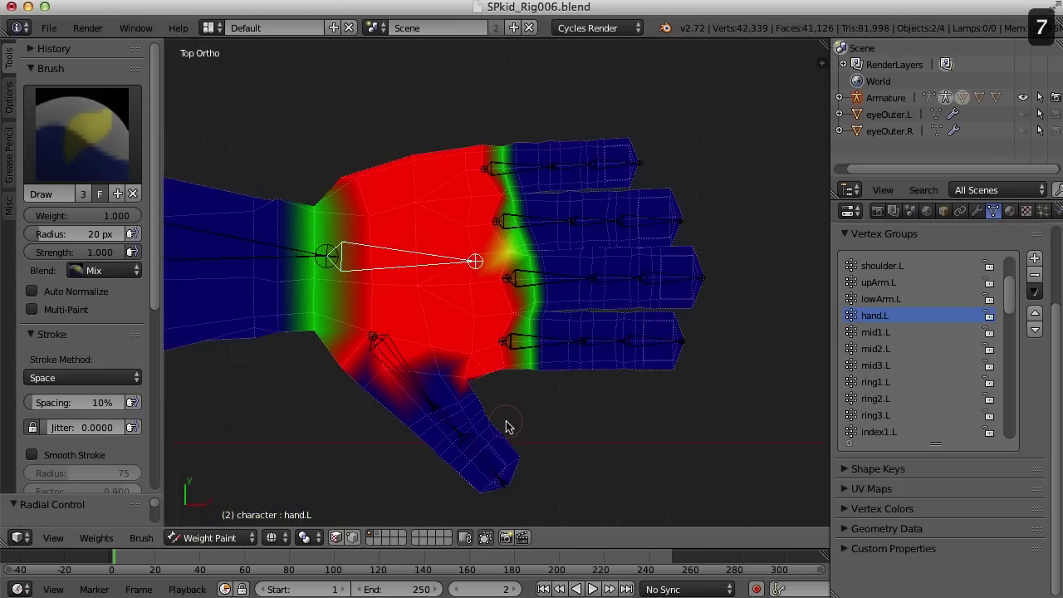
scroll(664, 336, up, 2)
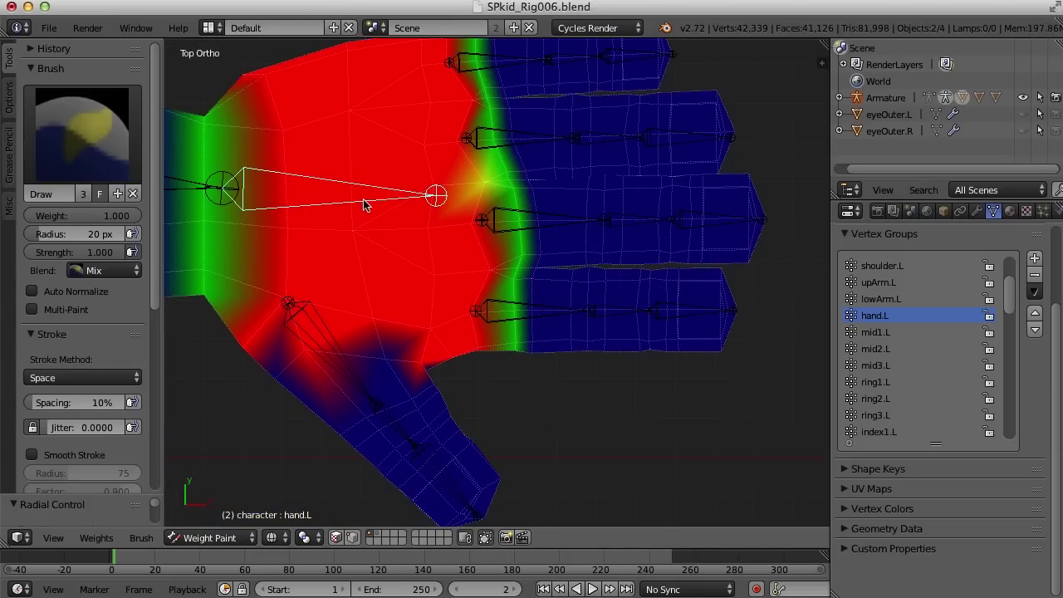
right_click(531, 324)
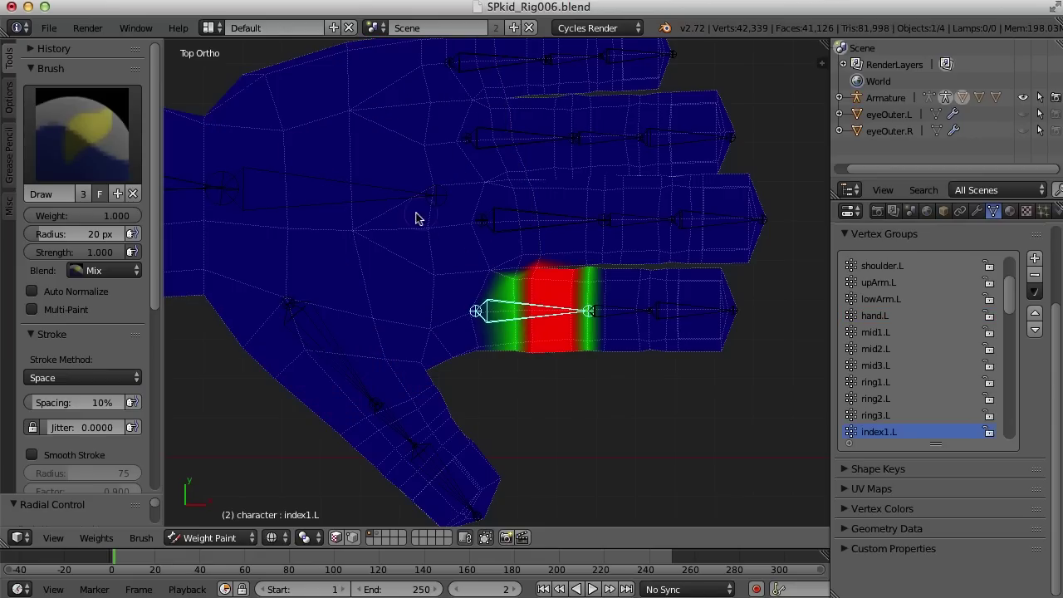
scroll(519, 309, up, 2)
scroll(523, 314, up, 1)
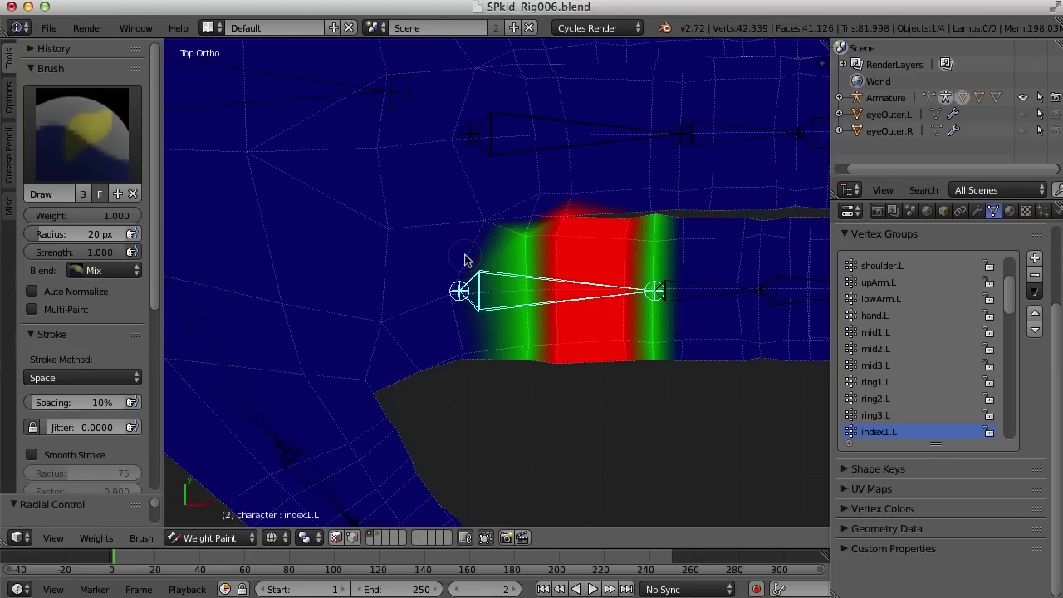
Test the index1.L deformation by temporarily rotating the bone downward from a side view, then cancel the rotation.
key(Tab)
scroll(484, 278, down, 5)
key(Tab)
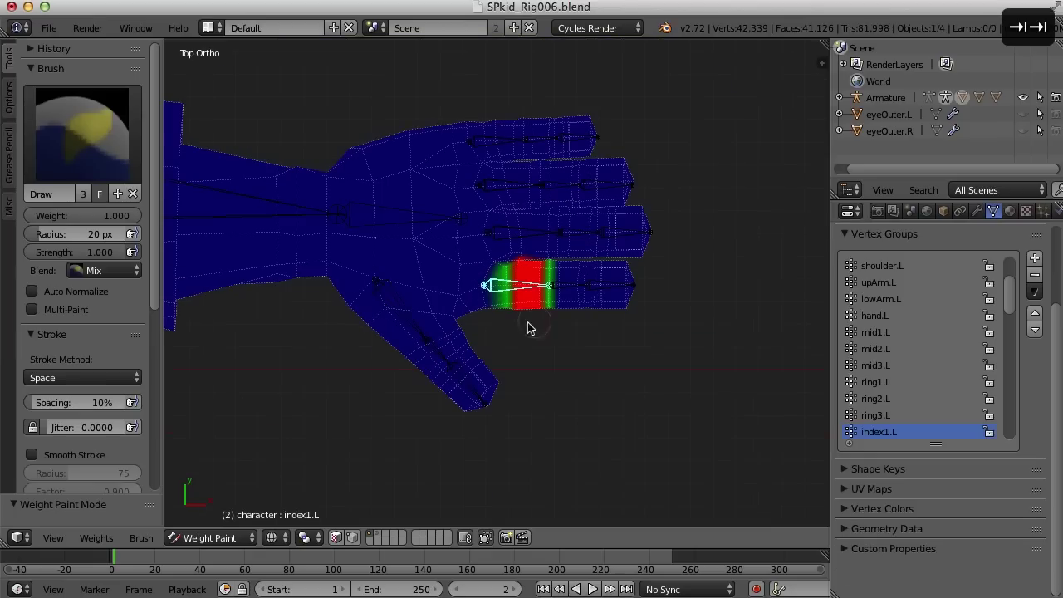
scroll(538, 323, up, 4)
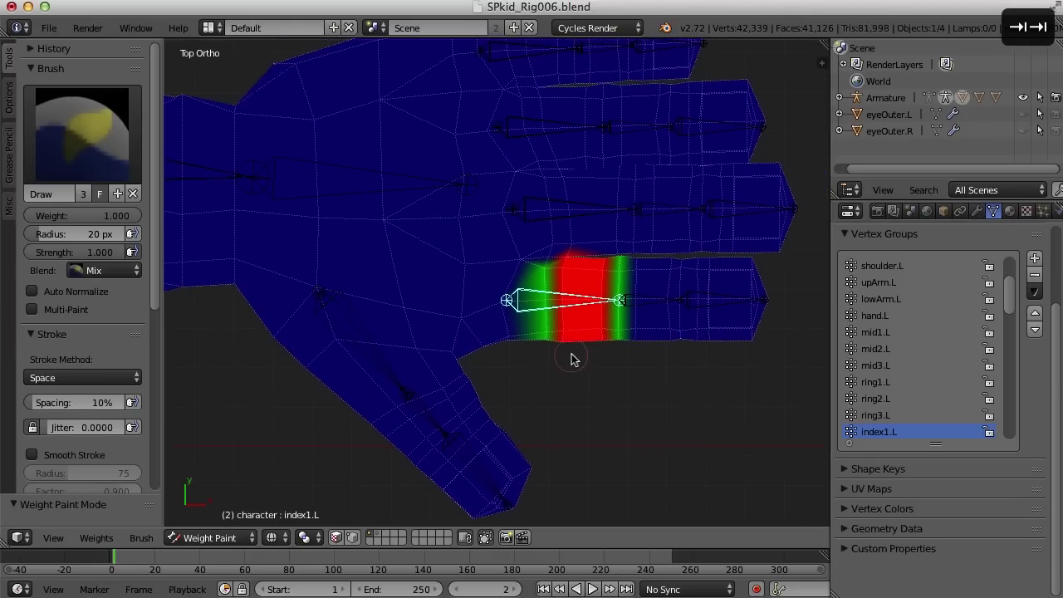
mouse_move(624, 401)
middle_down()
mouse_move(614, 204)
mouse_move(591, 259)
mouse_move(623, 225)
mouse_move(621, 268)
middle_up()
scroll(621, 232, up, 3)
key(r)
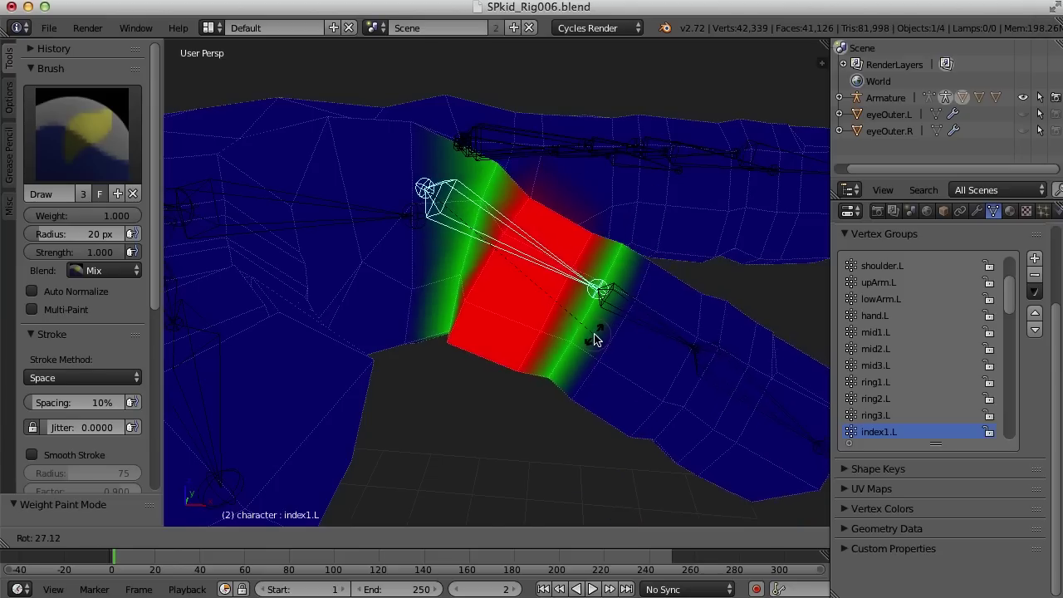
key(Escape)
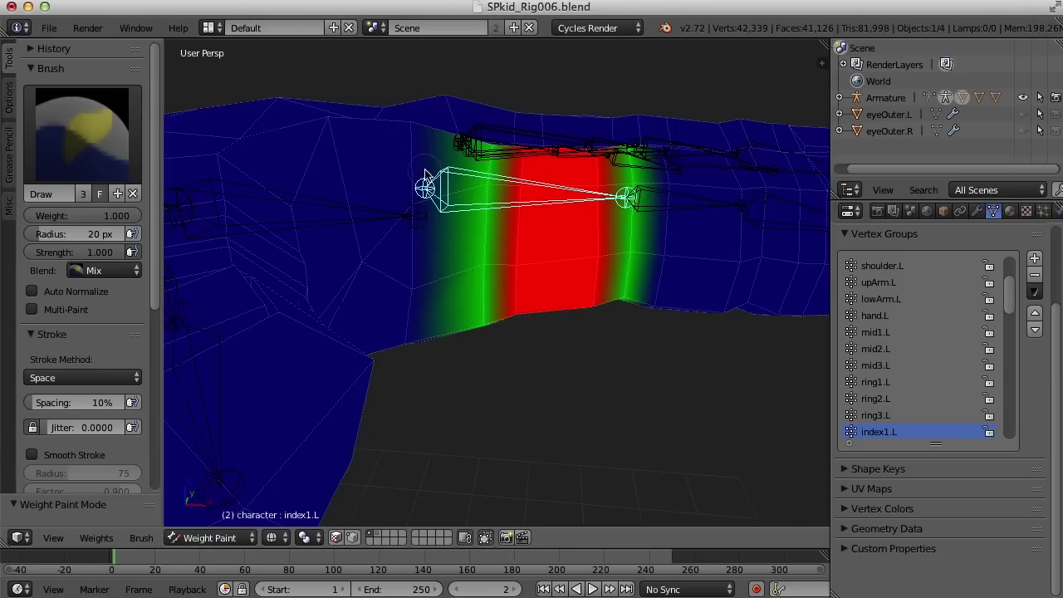
Paint full index1.L weight around the half-weighted loop at the index finger's base, covering both its upper side and underside.
mouse_move(429, 206)
middle_down()
mouse_move(432, 303)
mouse_move(432, 245)
mouse_move(206, 379)
mouse_move(441, 59)
mouse_move(427, 457)
mouse_move(442, 274)
middle_up()
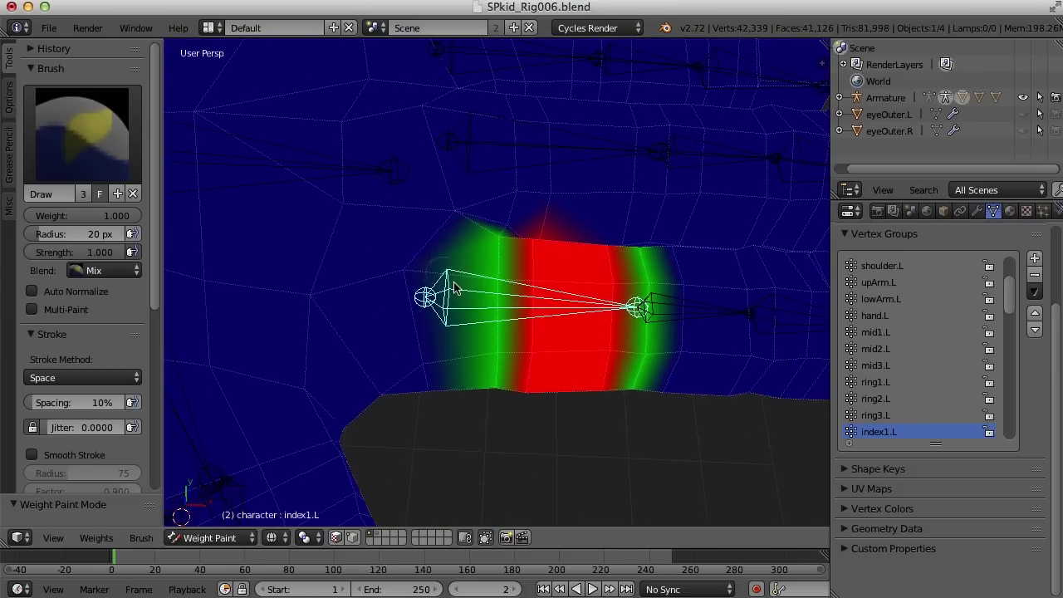
key(KP_7)
scroll(605, 365, up, 1)
shift+middle_drag(633, 375, 617, 250)
scroll(618, 250, up, 1)
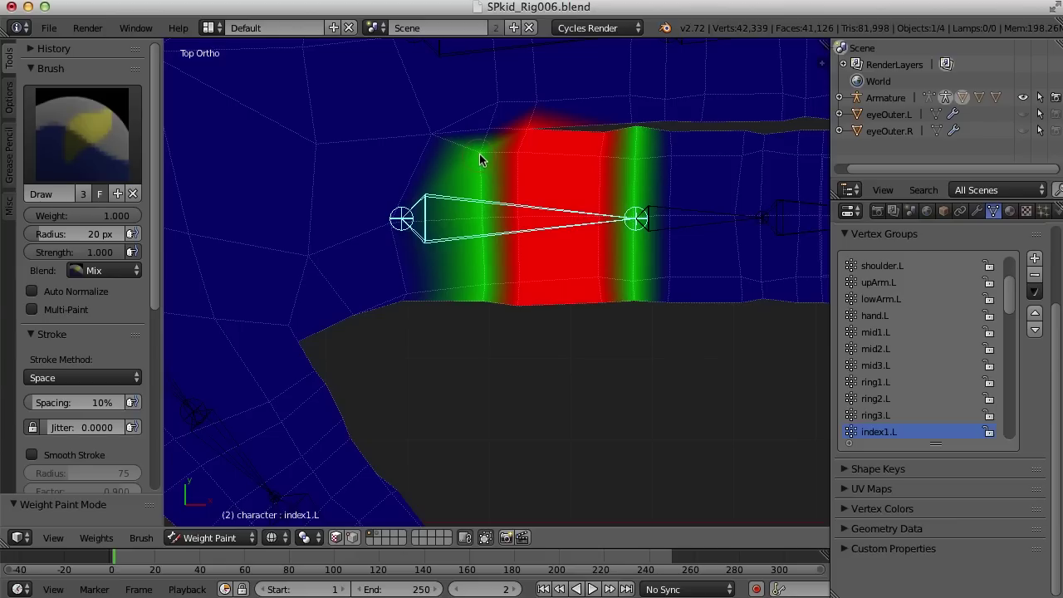
drag(477, 159, 486, 308)
middle_drag(536, 311, 518, 47)
drag(479, 401, 481, 258)
middle_drag(562, 245, 548, 304)
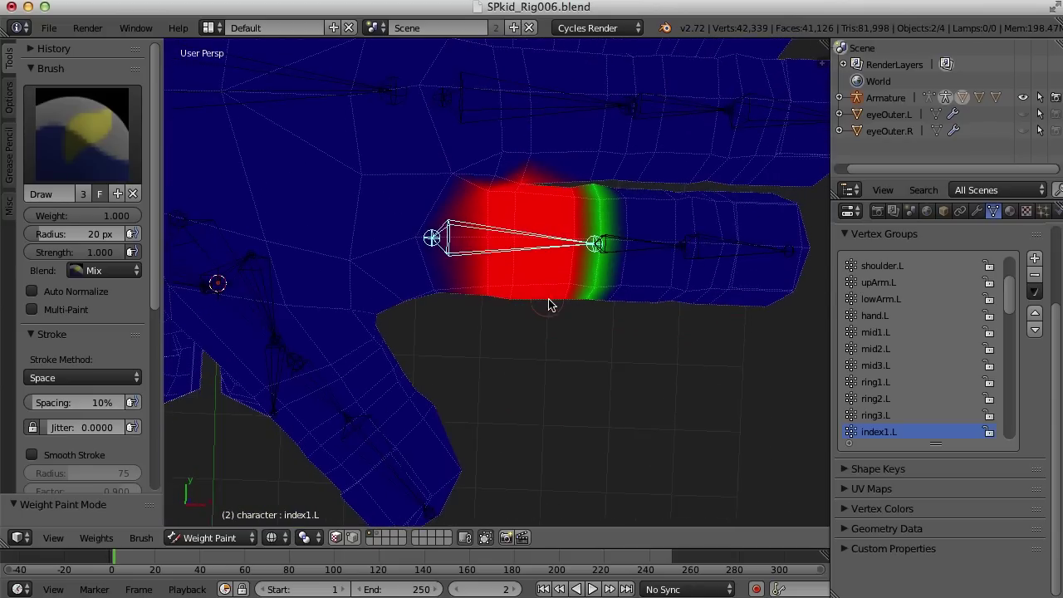
Set the brush strength to 0.500 and paint index1.L weight onto the knuckle vertices behind the index finger's base.
click(80, 253)
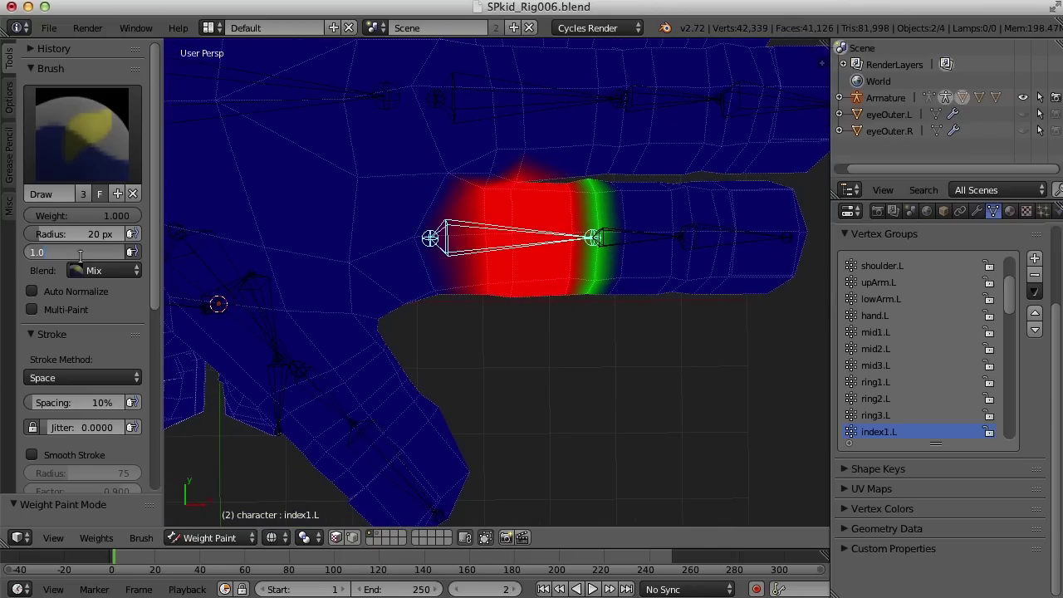
text(.5)
key(Return)
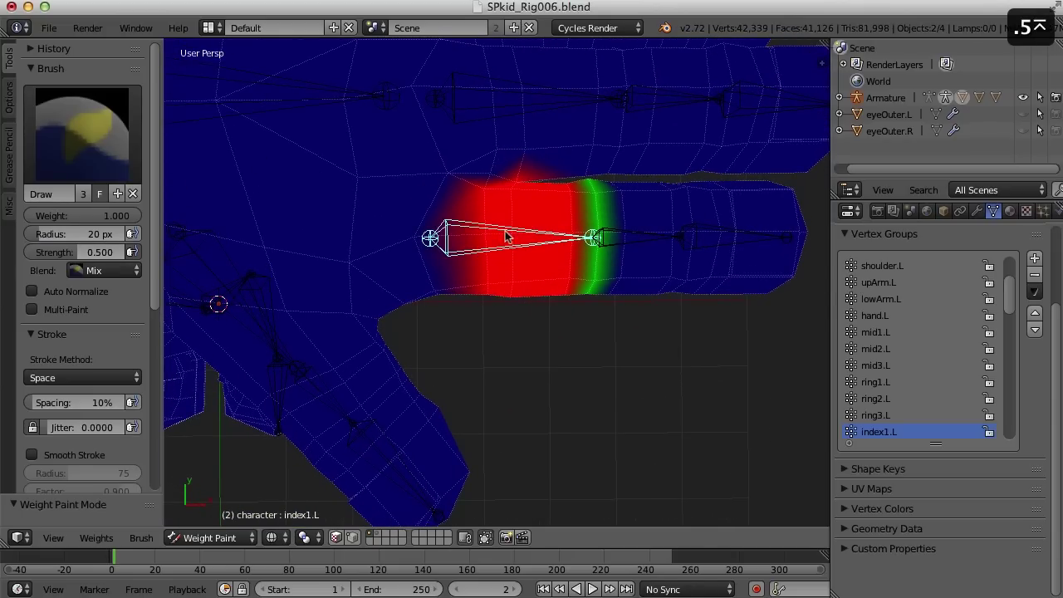
mouse_move(448, 183)
mouse_down()
mouse_move(429, 266)
mouse_move(421, 235)
mouse_up()
middle_drag(421, 235, 447, 235)
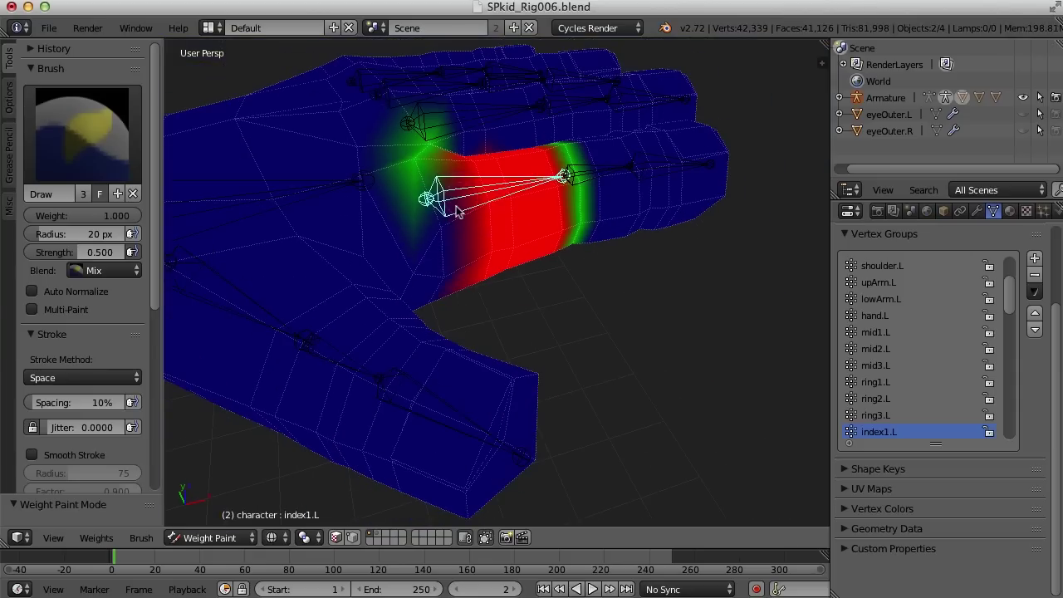
Continue the half-strength index1.L weighting around the side and underside of the index knuckle, blending into the palm.
middle_drag(630, 332, 562, 252)
scroll(561, 252, up, 3)
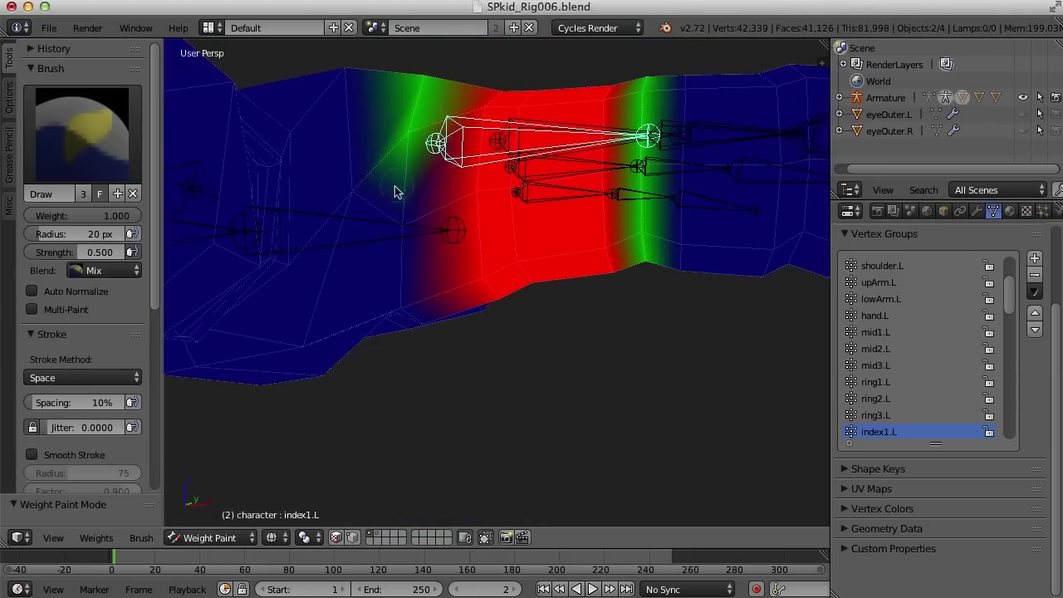
click(401, 222)
middle_drag(451, 172, 449, 184)
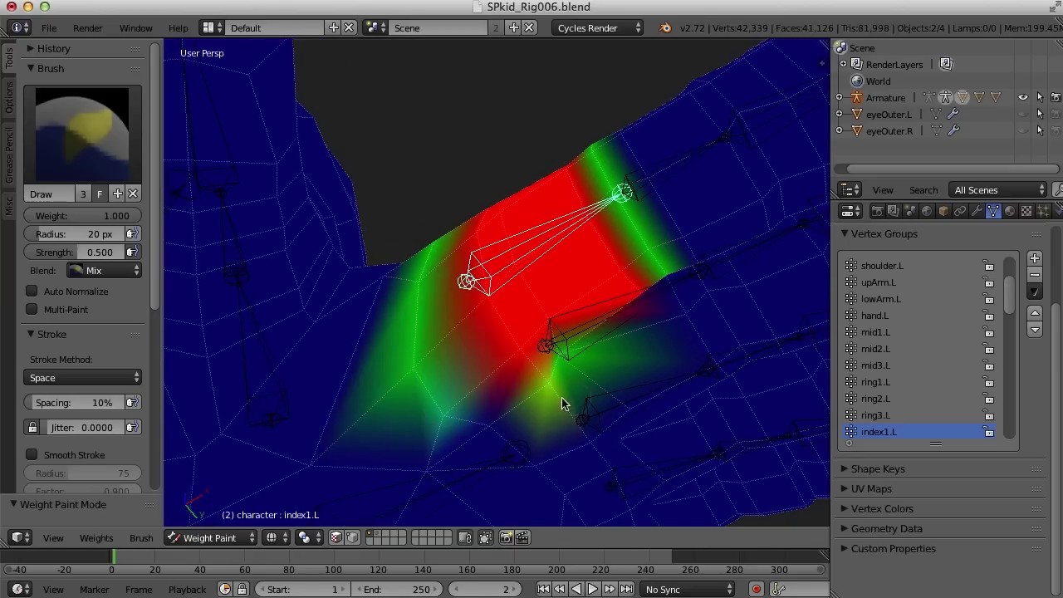
middle_drag(576, 403, 479, 405)
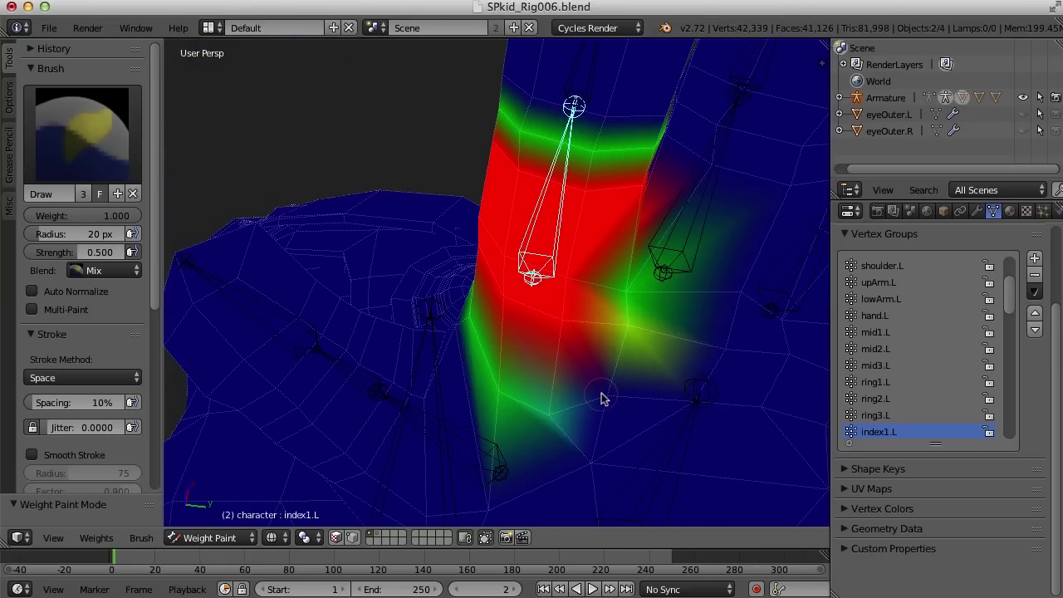
drag(602, 398, 594, 397)
middle_drag(508, 294, 634, 299)
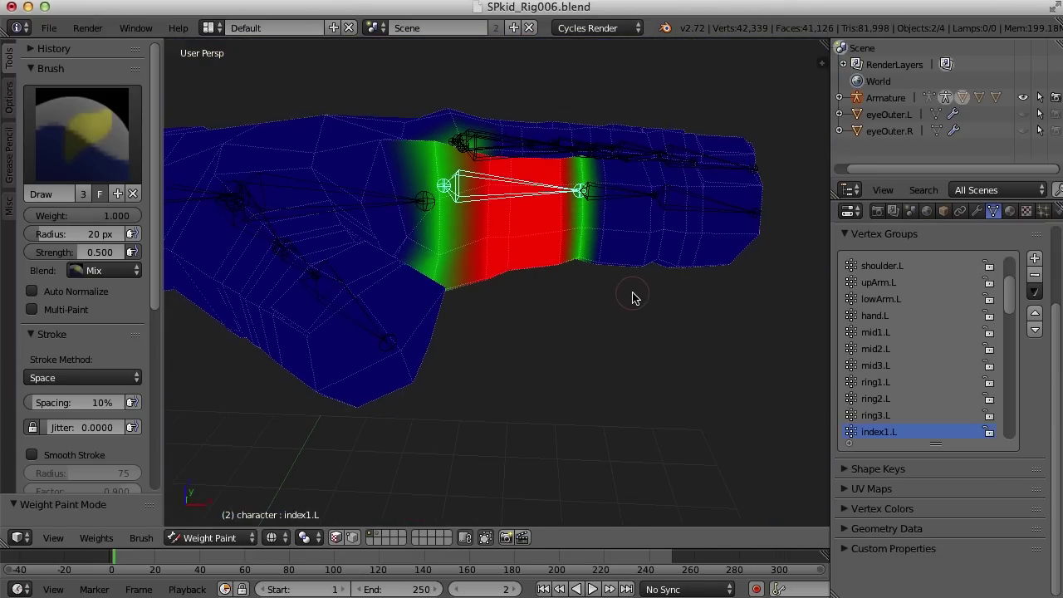
Temporarily bend the index1.L bone downward to check how the repainted knuckle deforms, then cancel the rotation.
middle_drag(567, 300, 576, 332)
key(r)
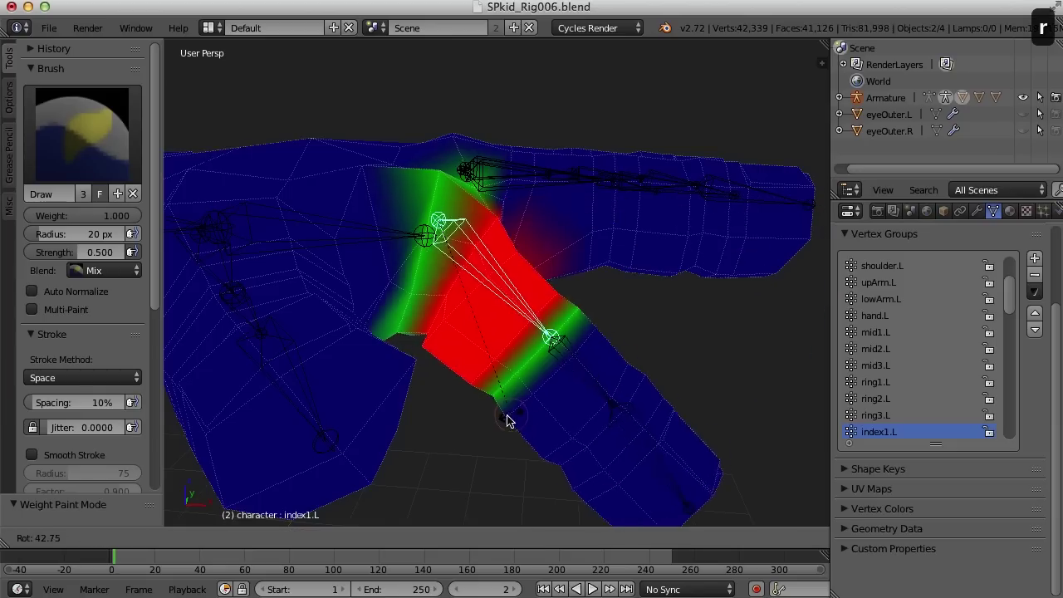
key(Escape)
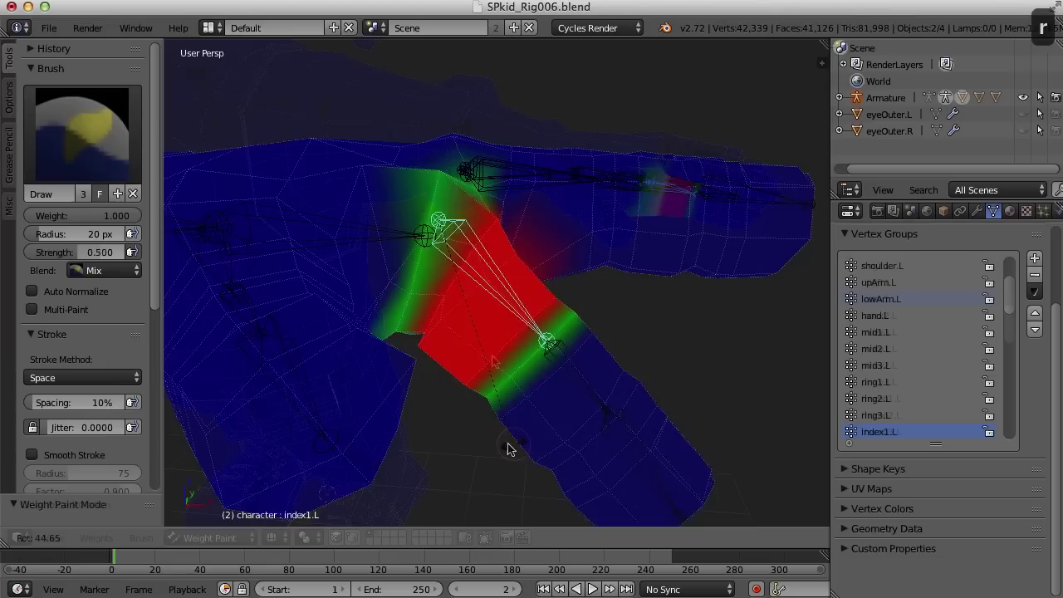